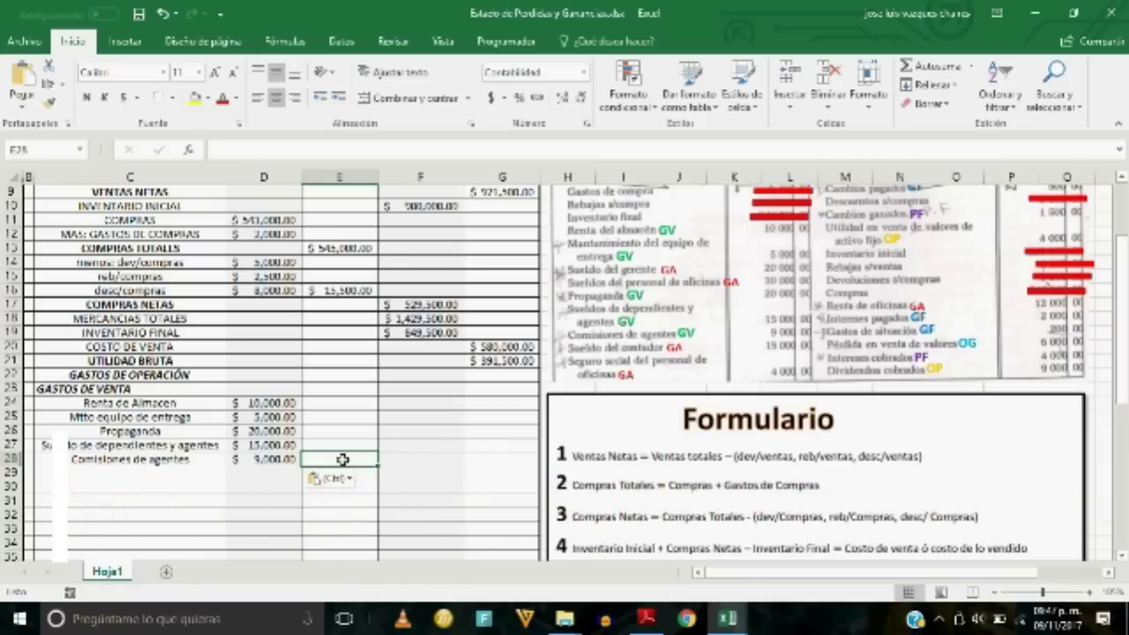
# Total the selling expenses in E28 with =SUMA(D24:D28), giving $59,000.00.
pyautogui.scroll(-1, 344, 459)
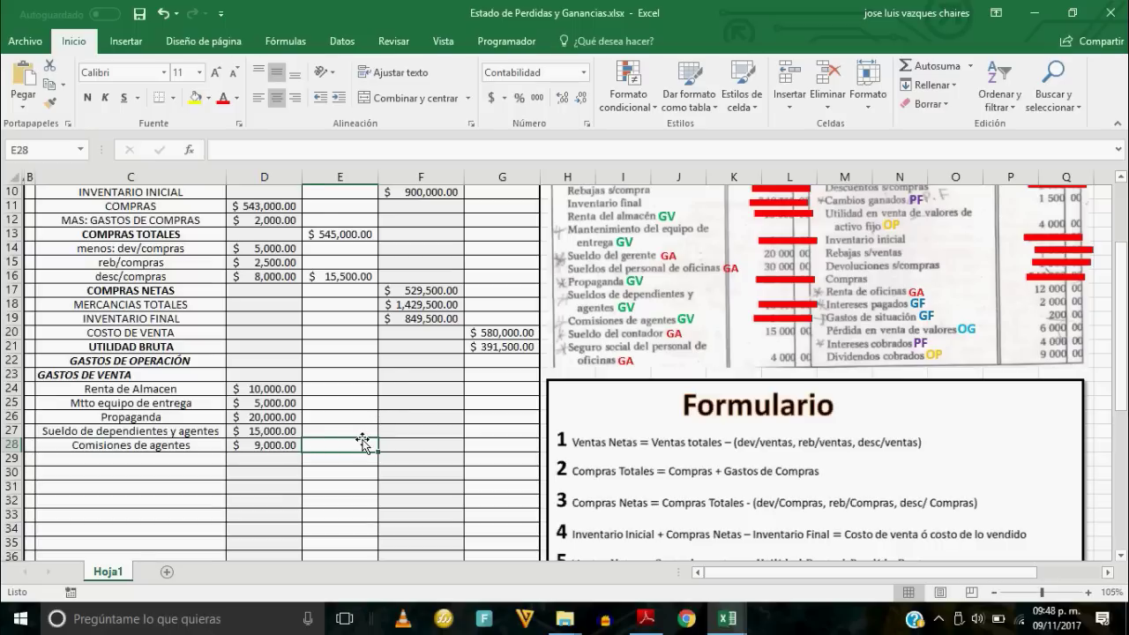
pyautogui.write('=')
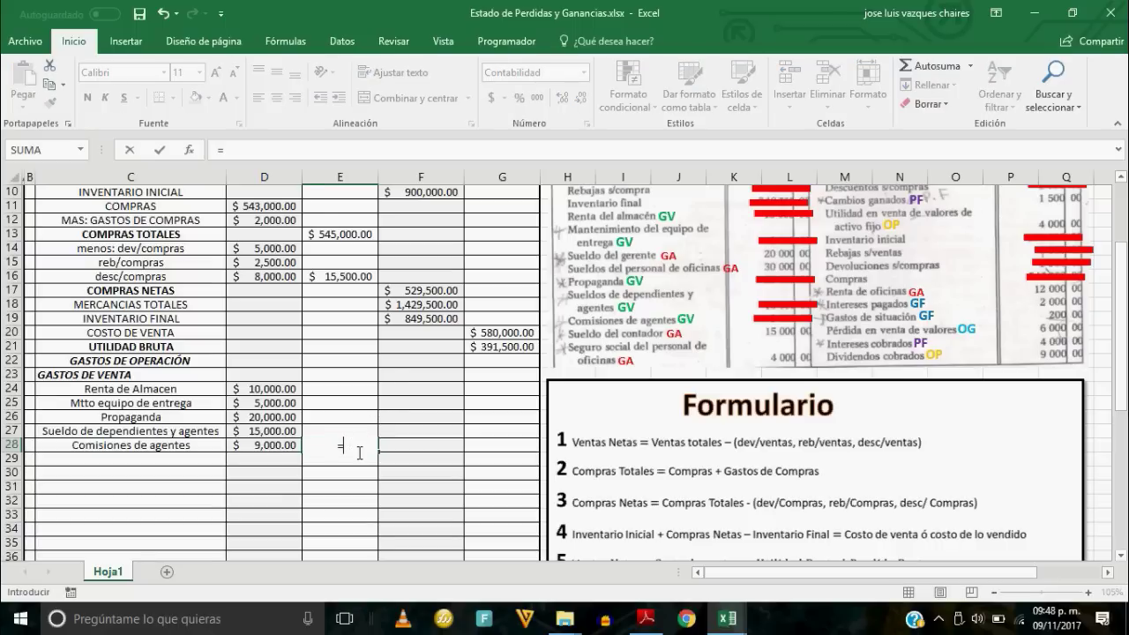
pyautogui.write('SUMA')
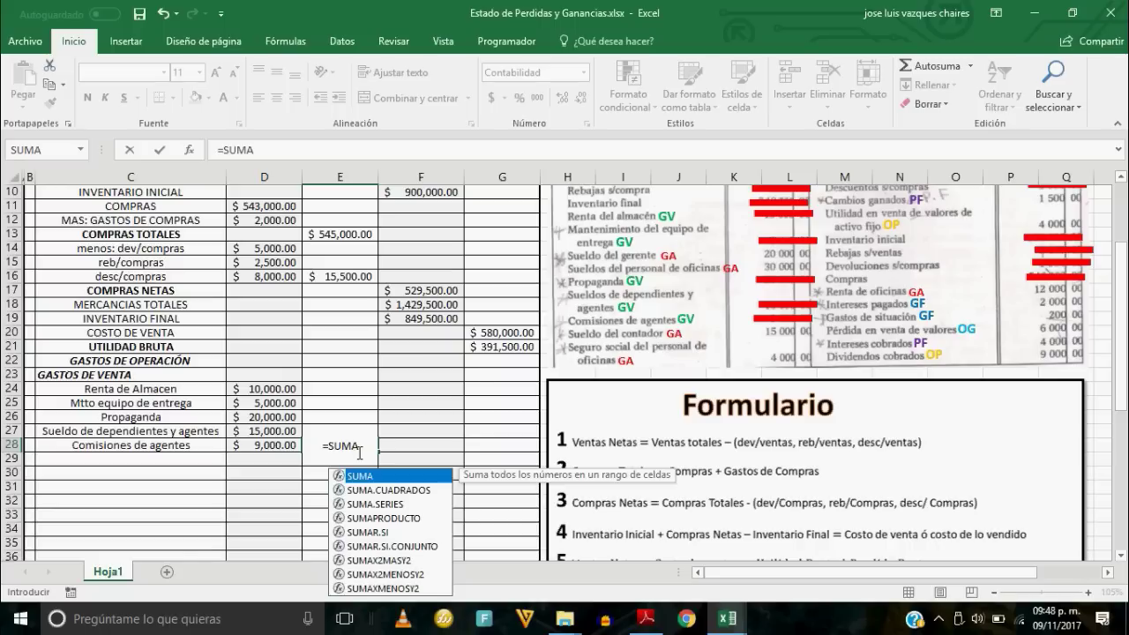
pyautogui.write('(')
pyautogui.moveTo(268, 391); pyautogui.dragTo(268, 442)
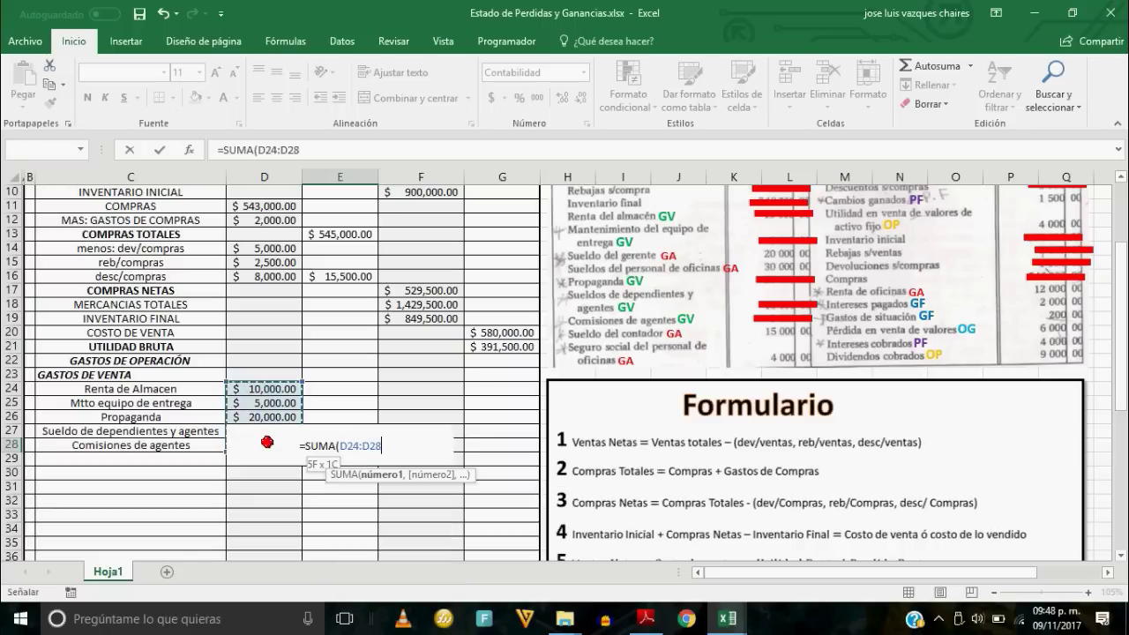
pyautogui.press('Return')
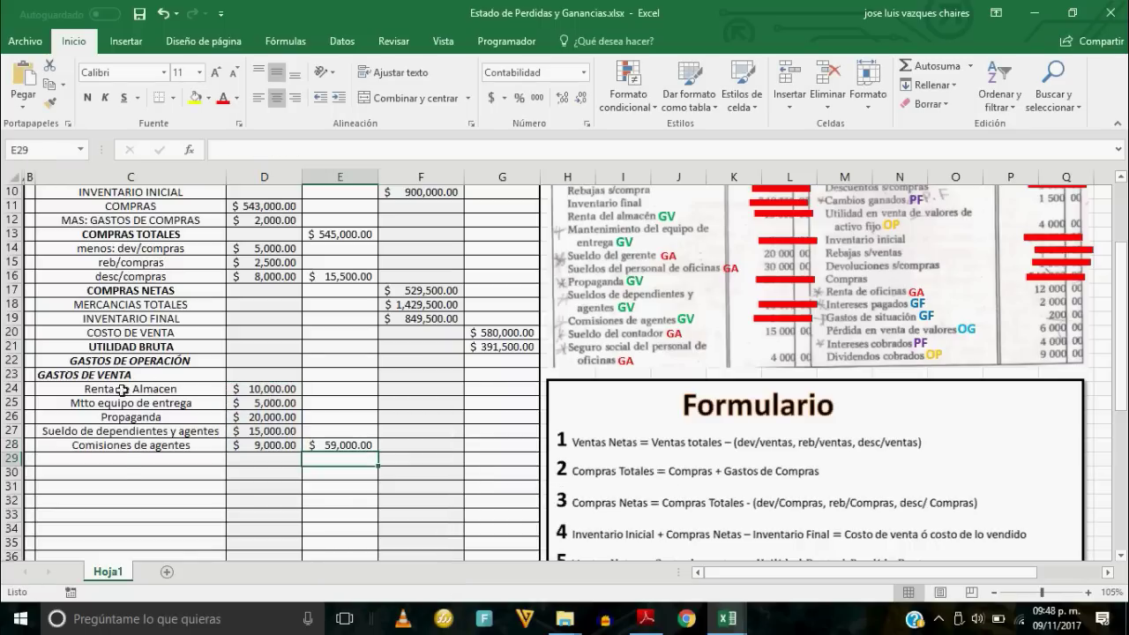
# Enter the heading GASTOS DE ADMINISTRACION in C29 and review the administrative expense rows 30–35.
pyautogui.click(126, 461)
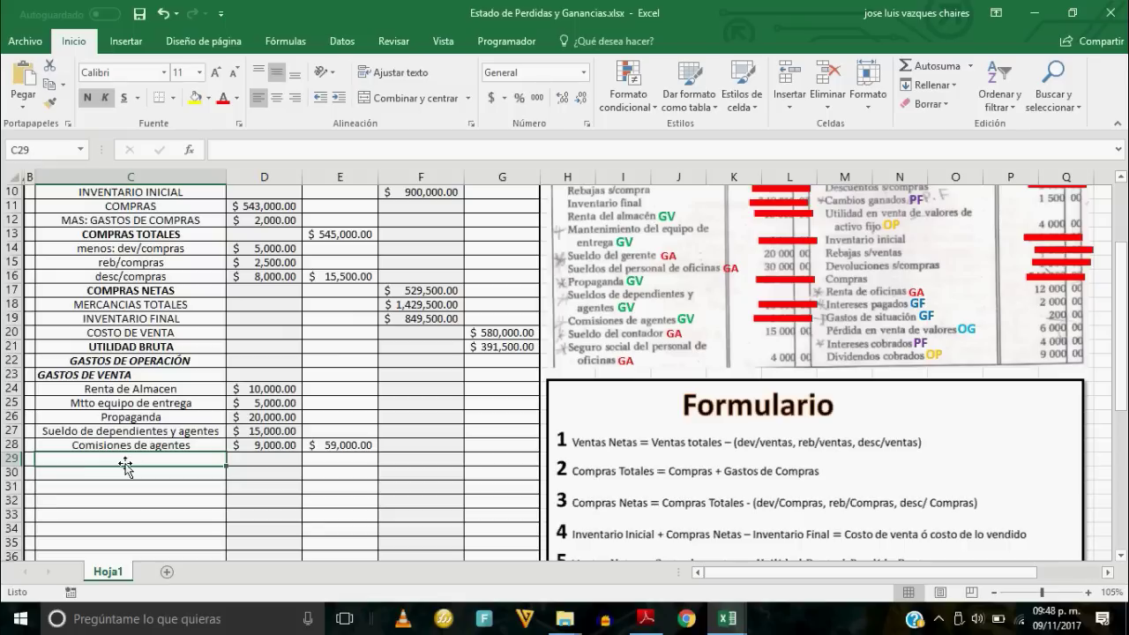
pyautogui.write('GASTOS DE ADM')
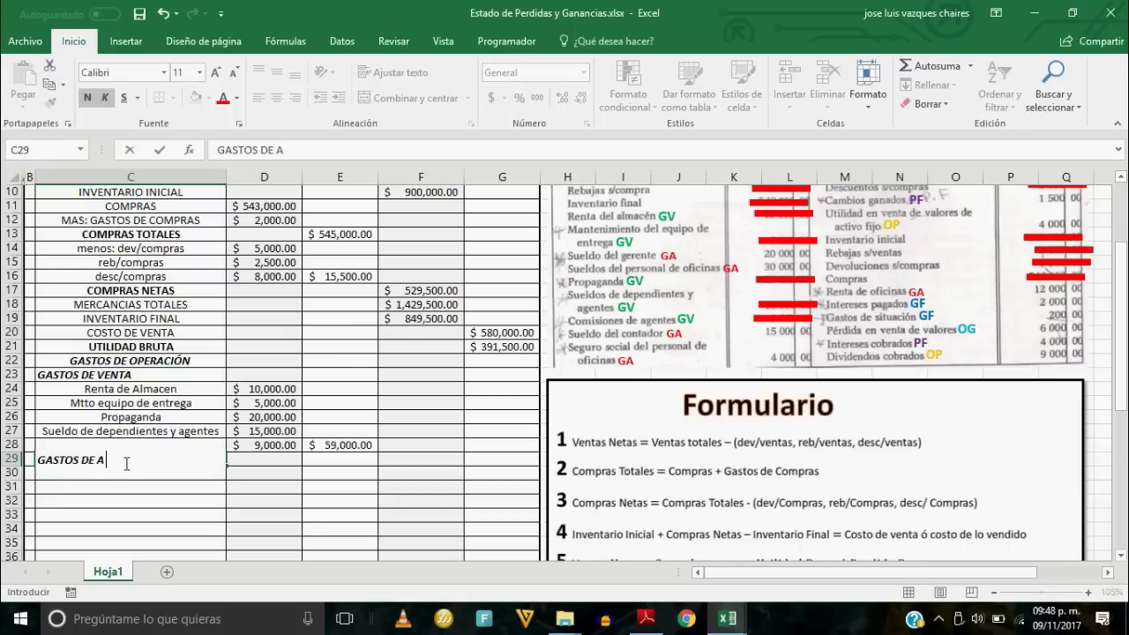
pyautogui.write('INISTRACION')
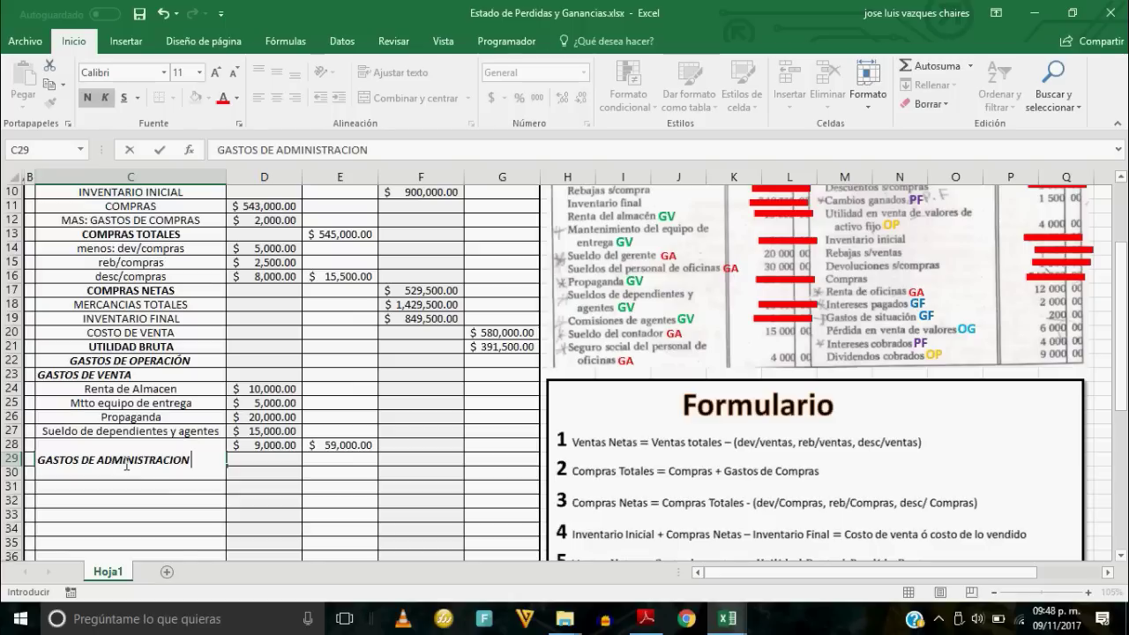
pyautogui.press('Return')
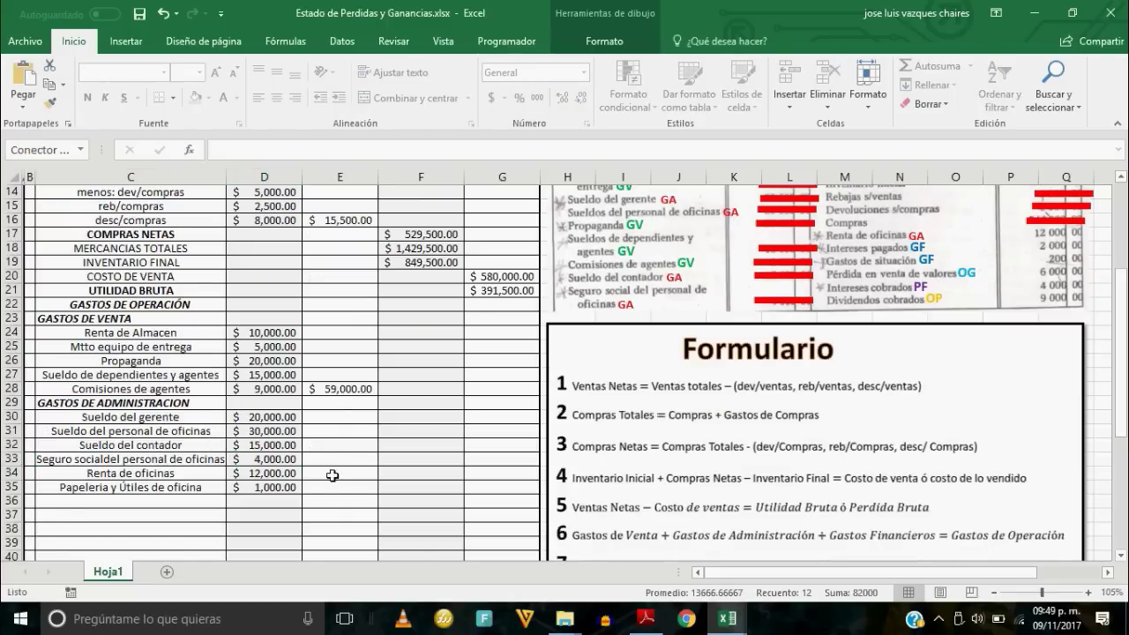
pyautogui.scroll(2, 618, 432)
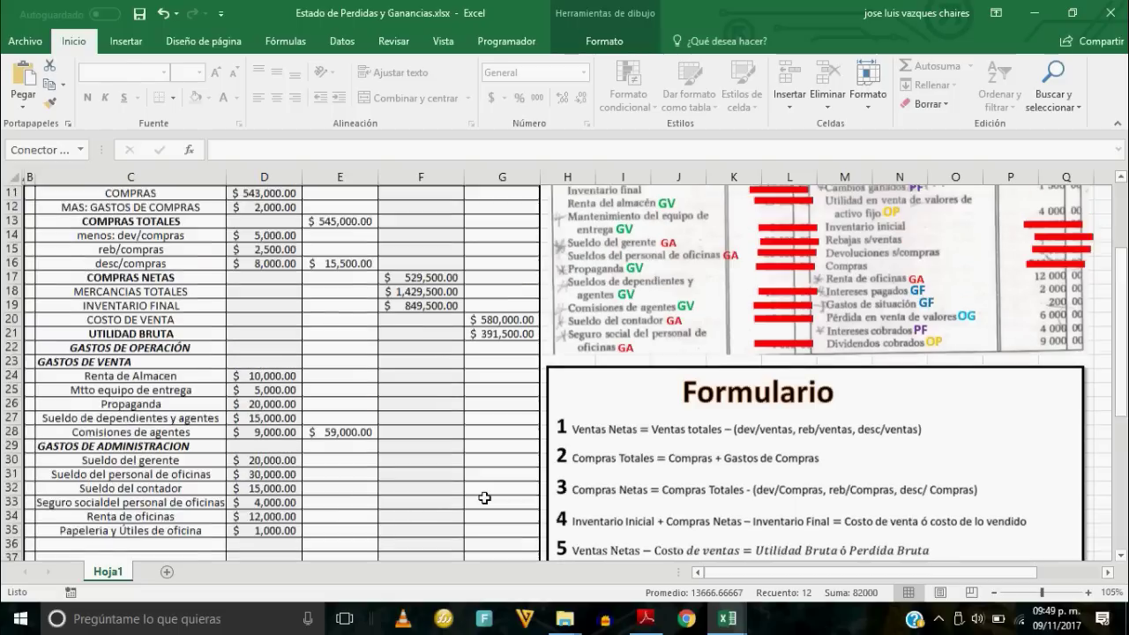
pyautogui.scroll(2, 951, 278)
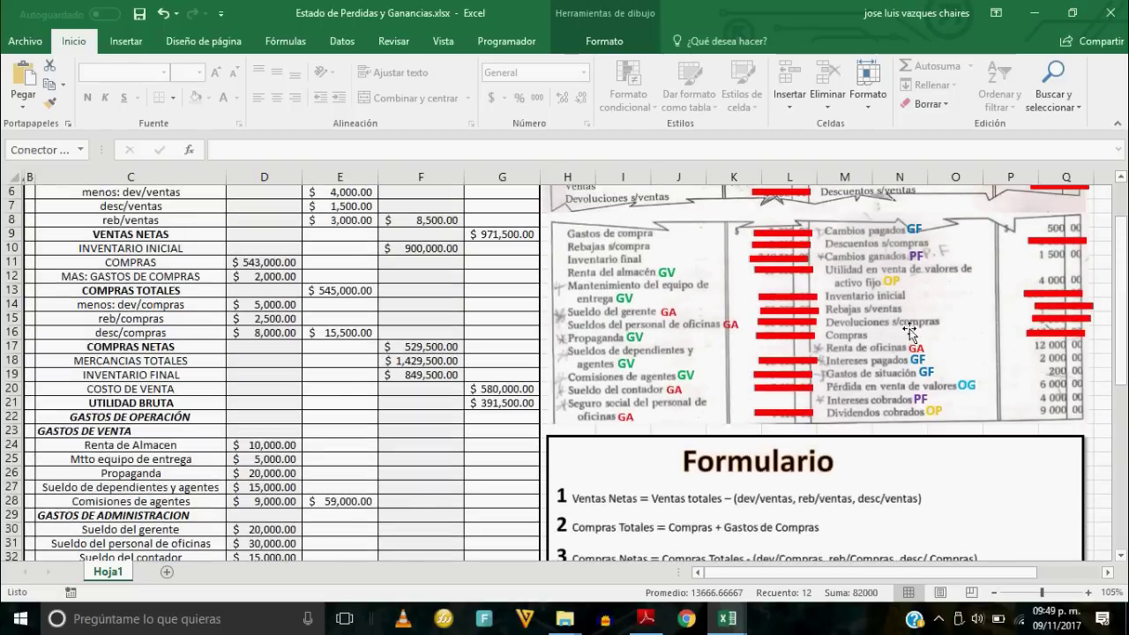
pyautogui.scroll(2, 805, 312)
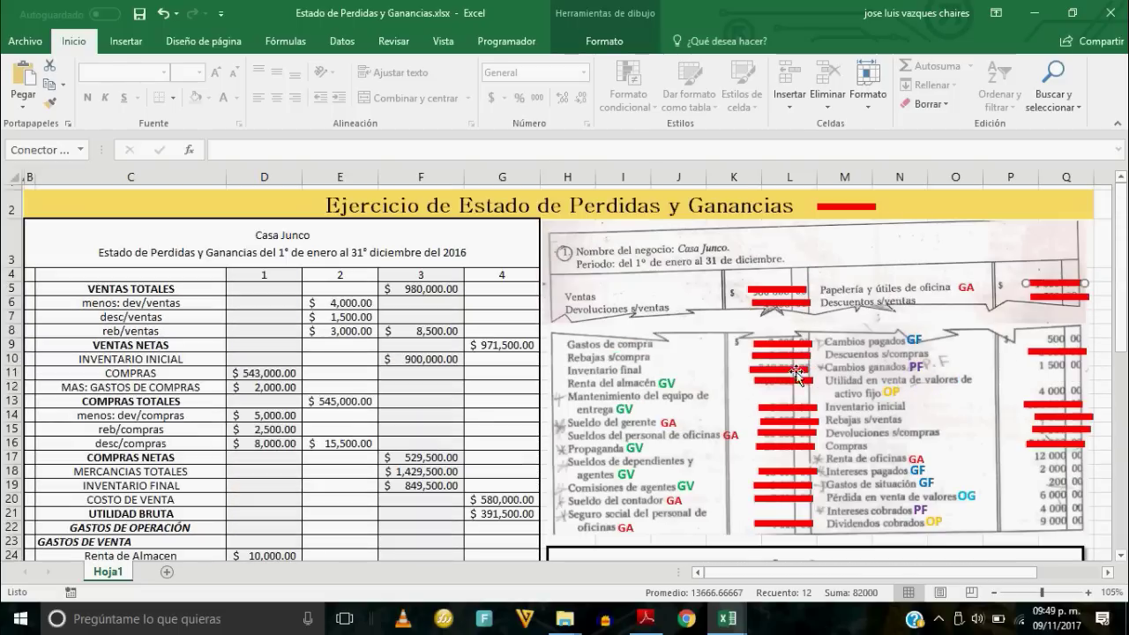
pyautogui.scroll(-2, 1028, 415)
pyautogui.scroll(-2, 794, 406)
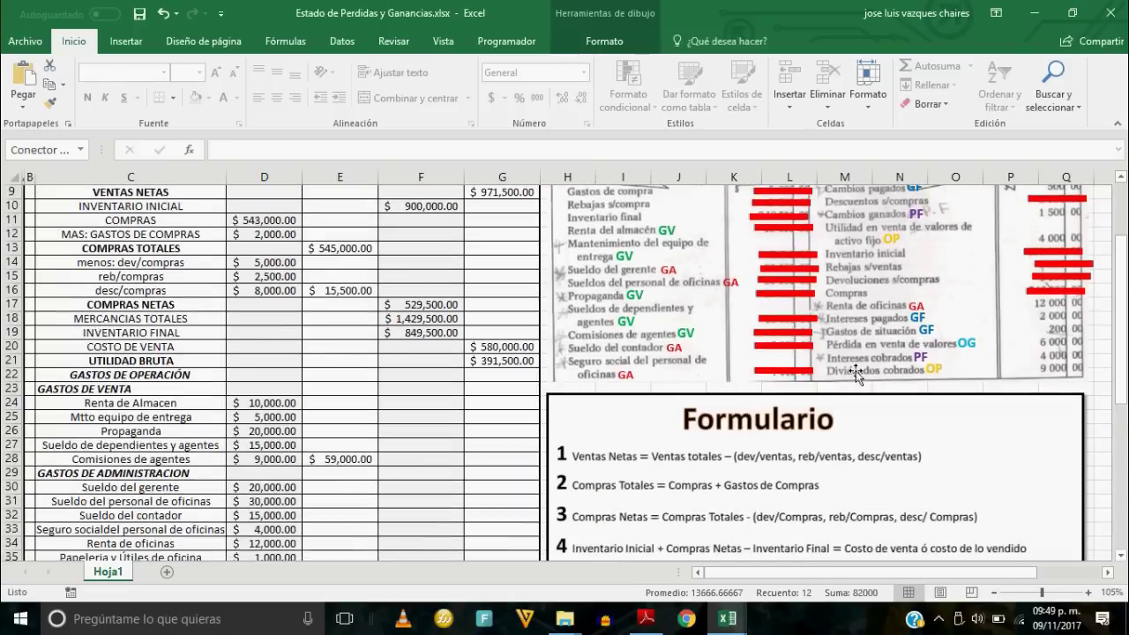
pyautogui.scroll(-2, 666, 399)
# Total the administrative expenses in E35 with =SUMA(D30:D35), giving $82,000.00.
pyautogui.click(317, 499)
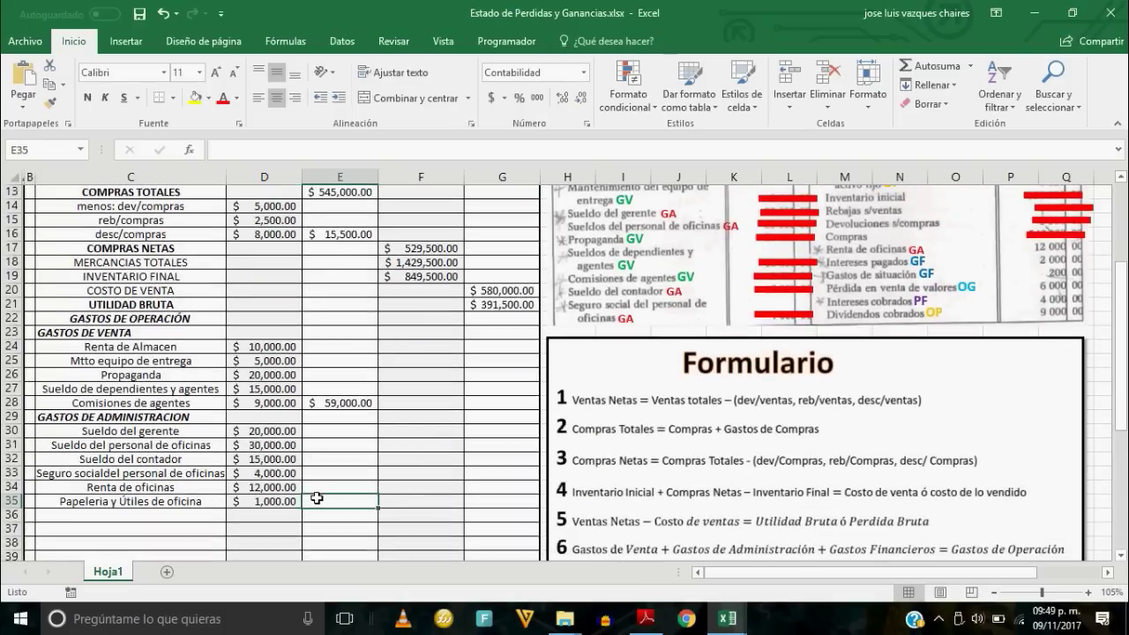
pyautogui.write('=')
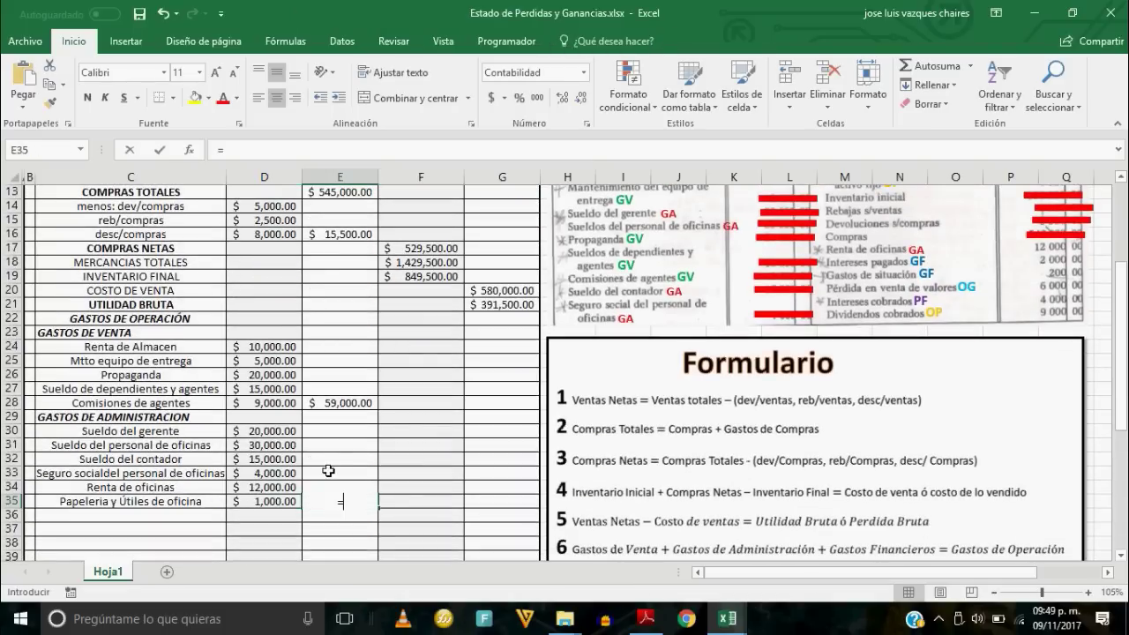
pyautogui.write('SUMA(')
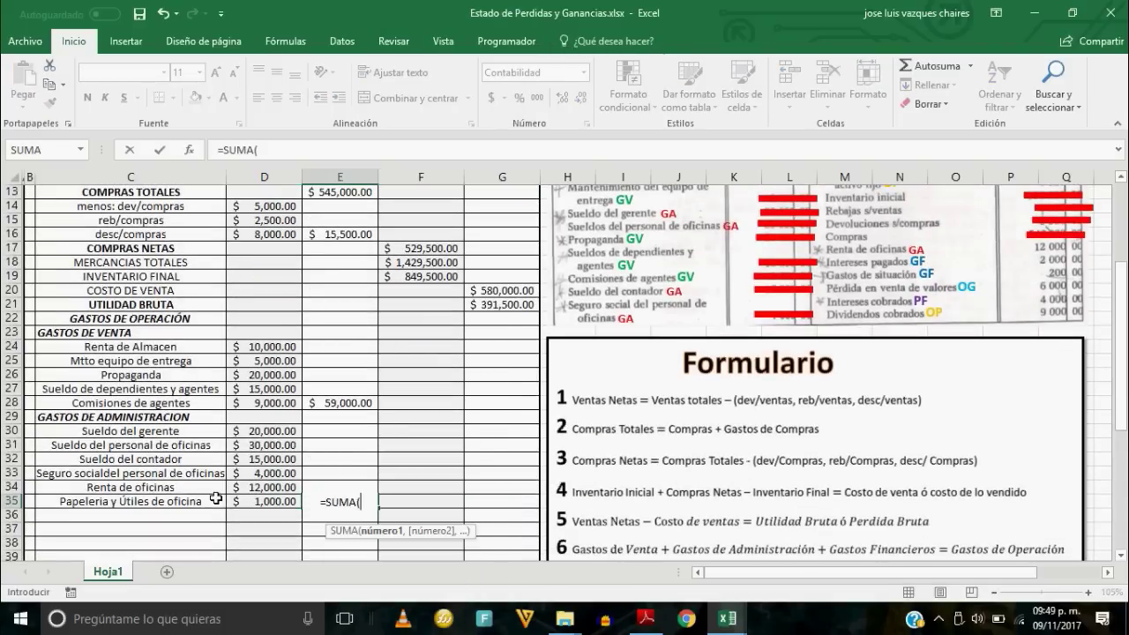
pyautogui.moveTo(251, 431); pyautogui.dragTo(257, 502)
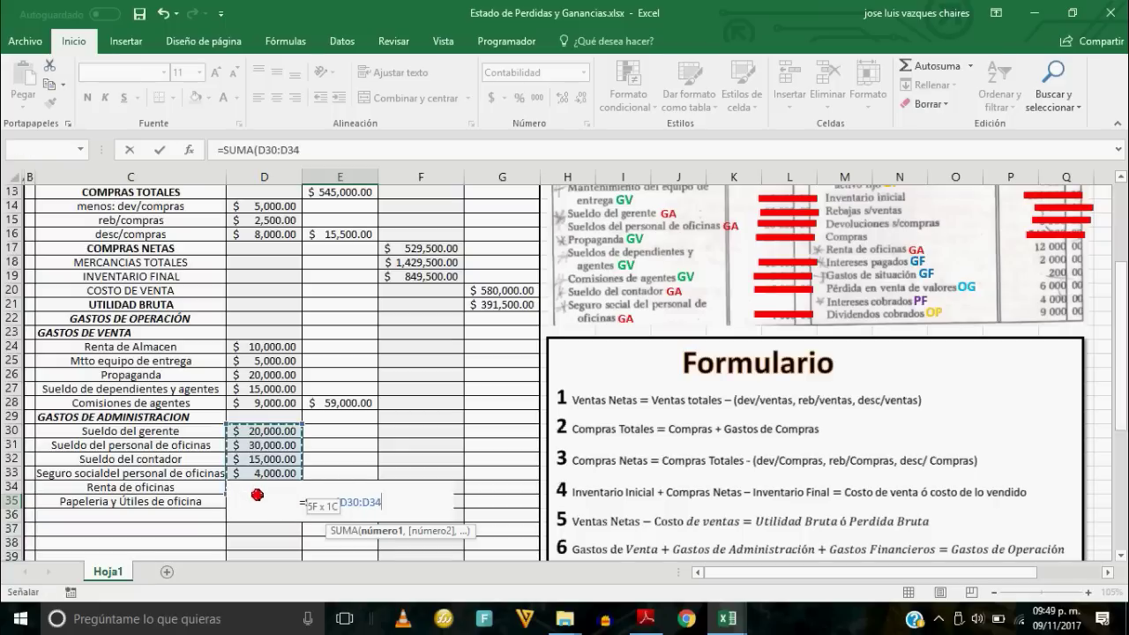
pyautogui.press('Return')
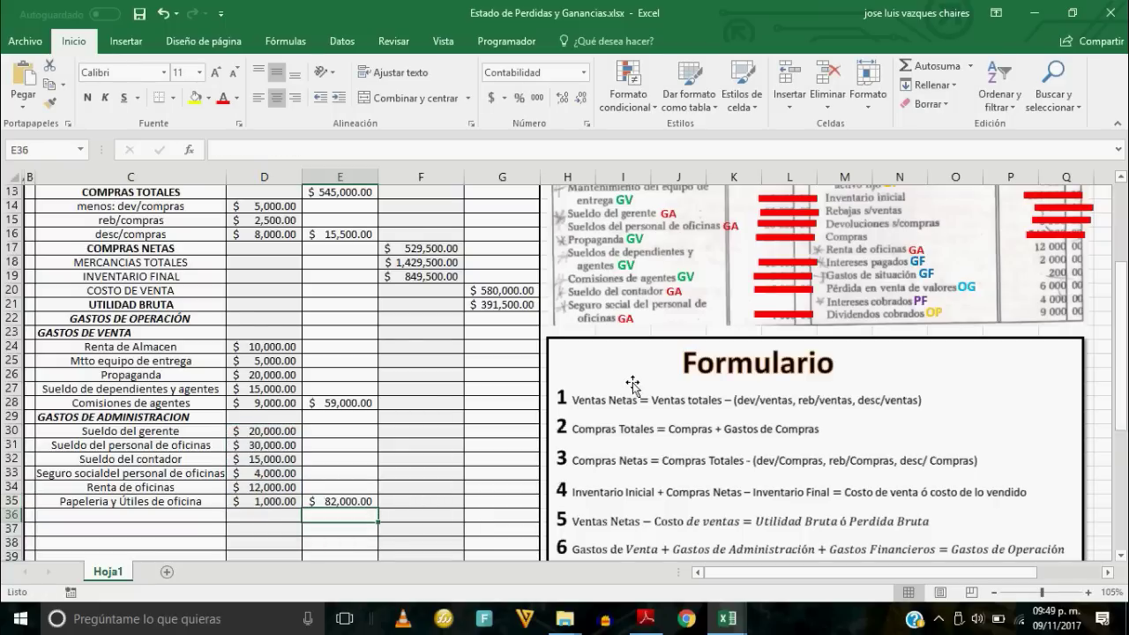
pyautogui.scroll(-2, 634, 387)
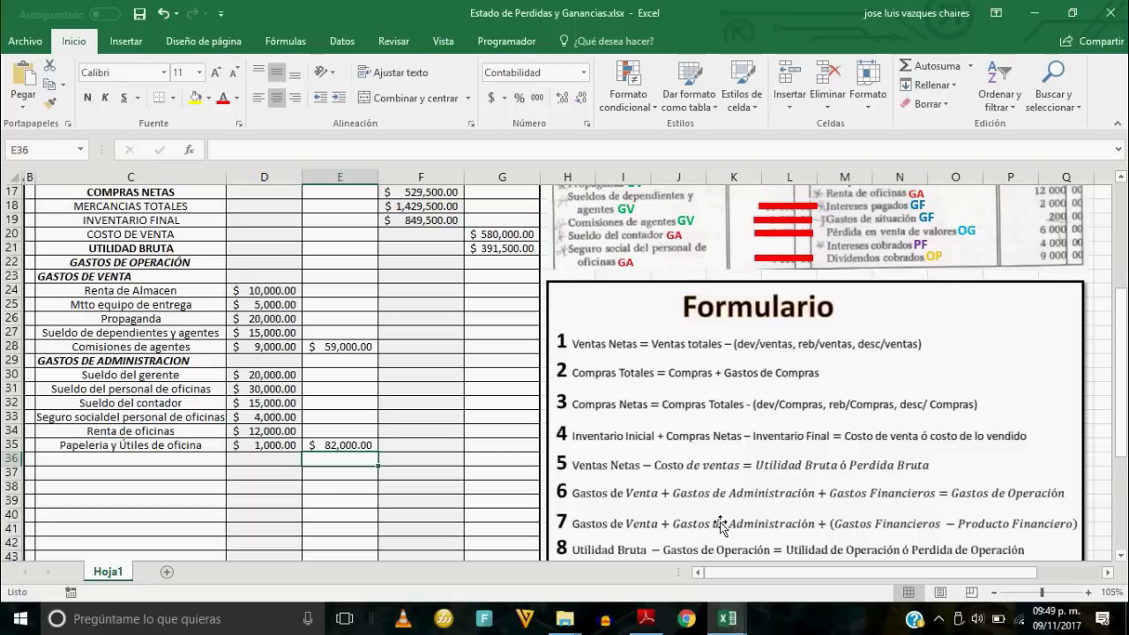
pyautogui.scroll(-2, 721, 526)
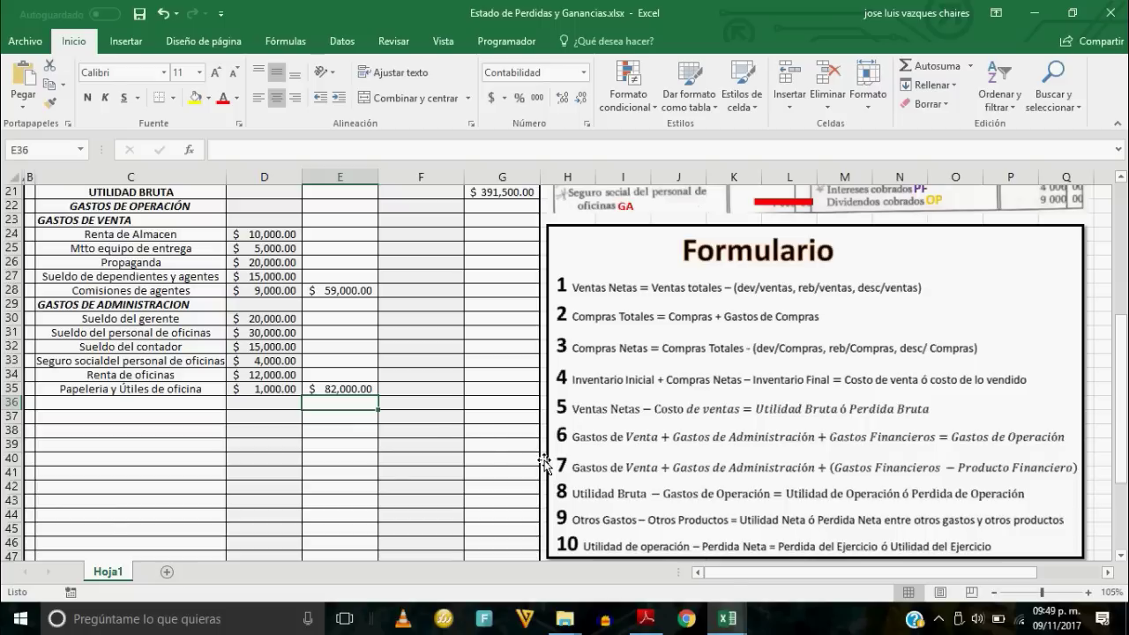
pyautogui.click(398, 391)
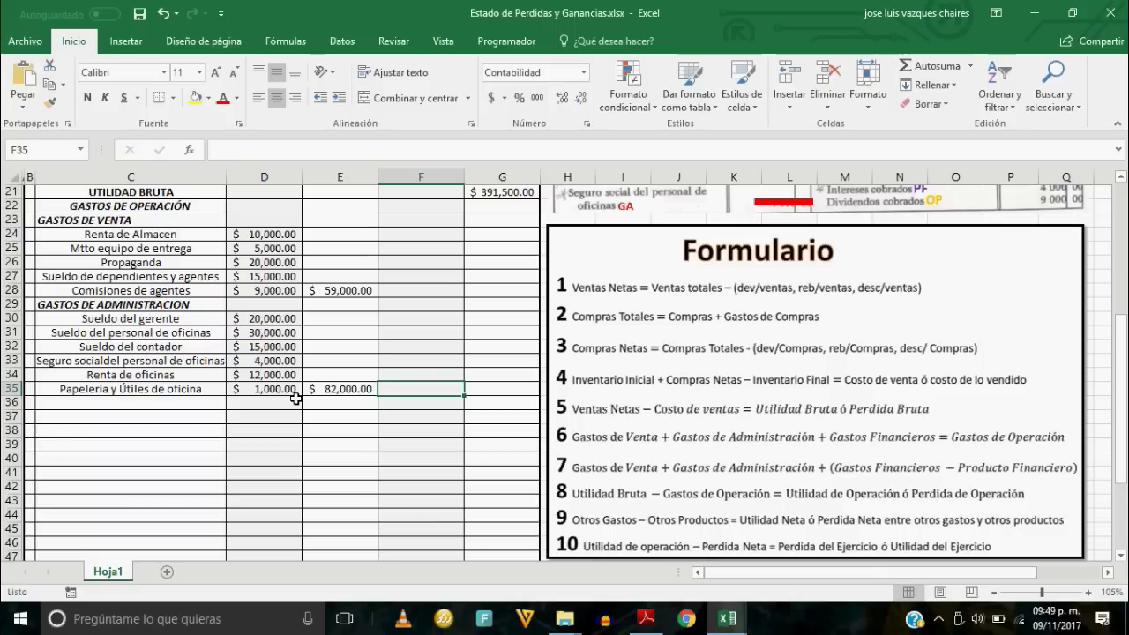
# In F35, add the selling and administrative totals with =E28+E35, giving $141,000.00.
pyautogui.write('=')
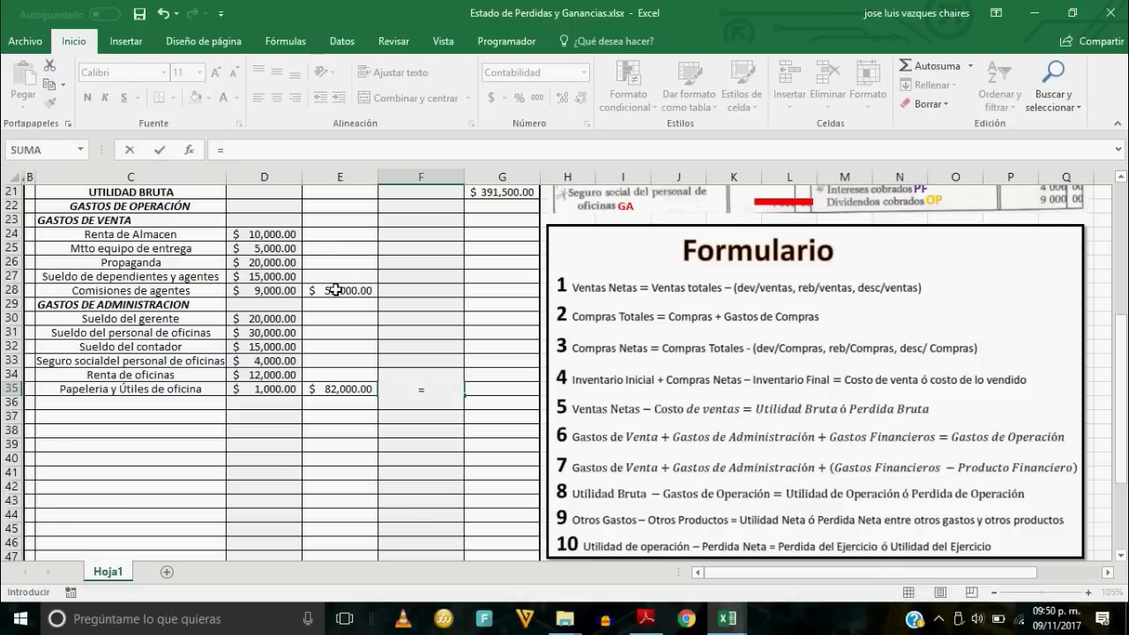
pyautogui.click(358, 298)
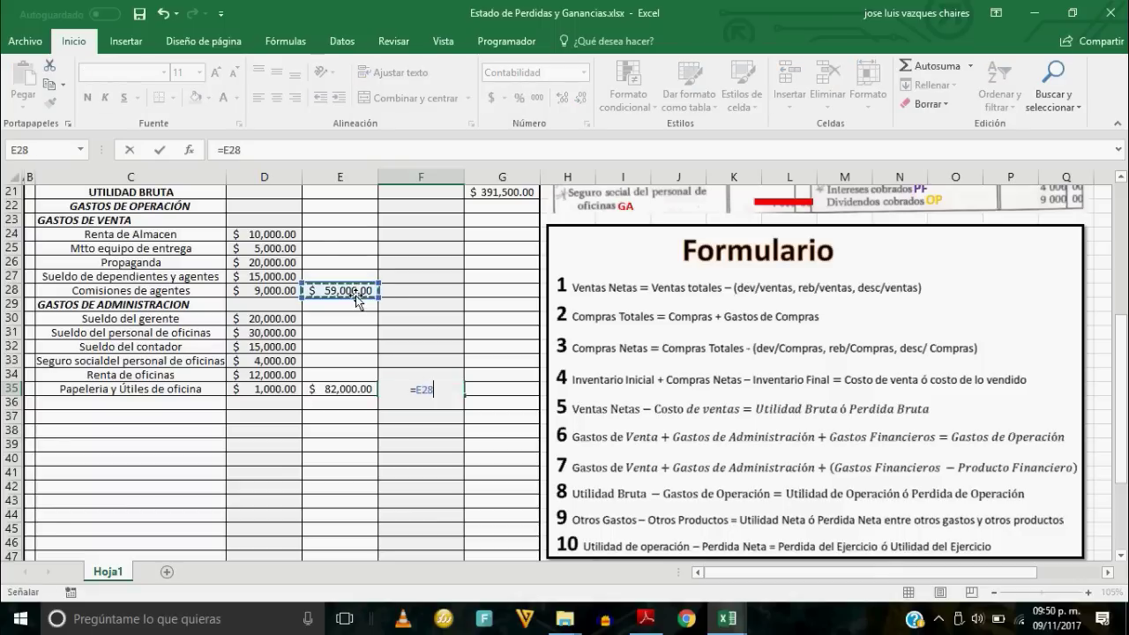
pyautogui.write('+')
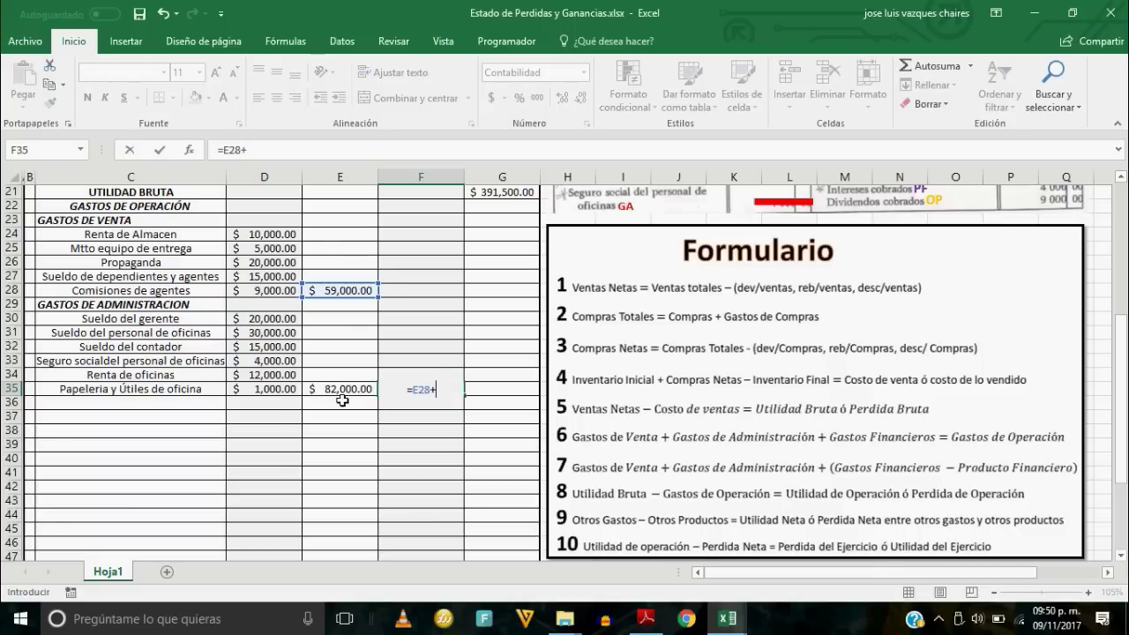
pyautogui.click(339, 391)
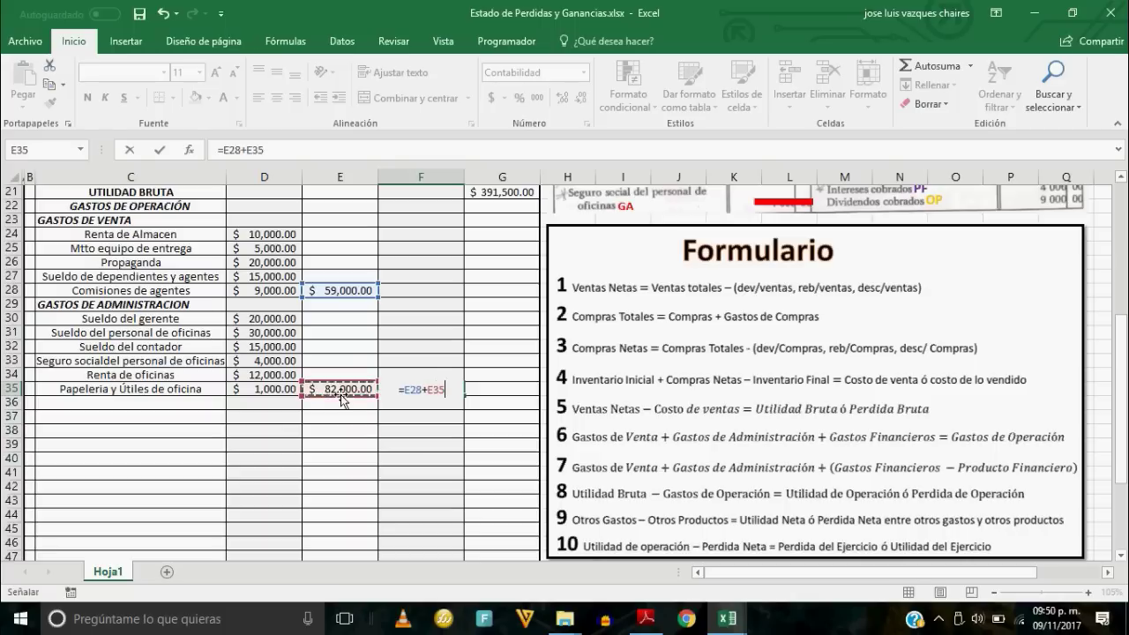
pyautogui.press('Return')
pyautogui.click(432, 388)
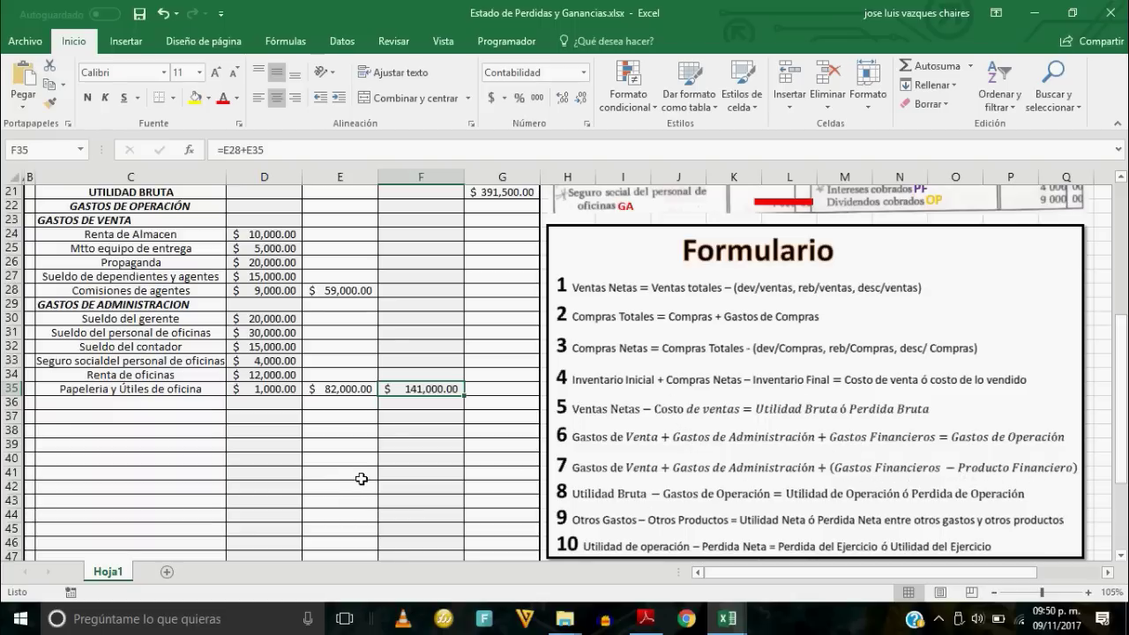
pyautogui.click(173, 406)
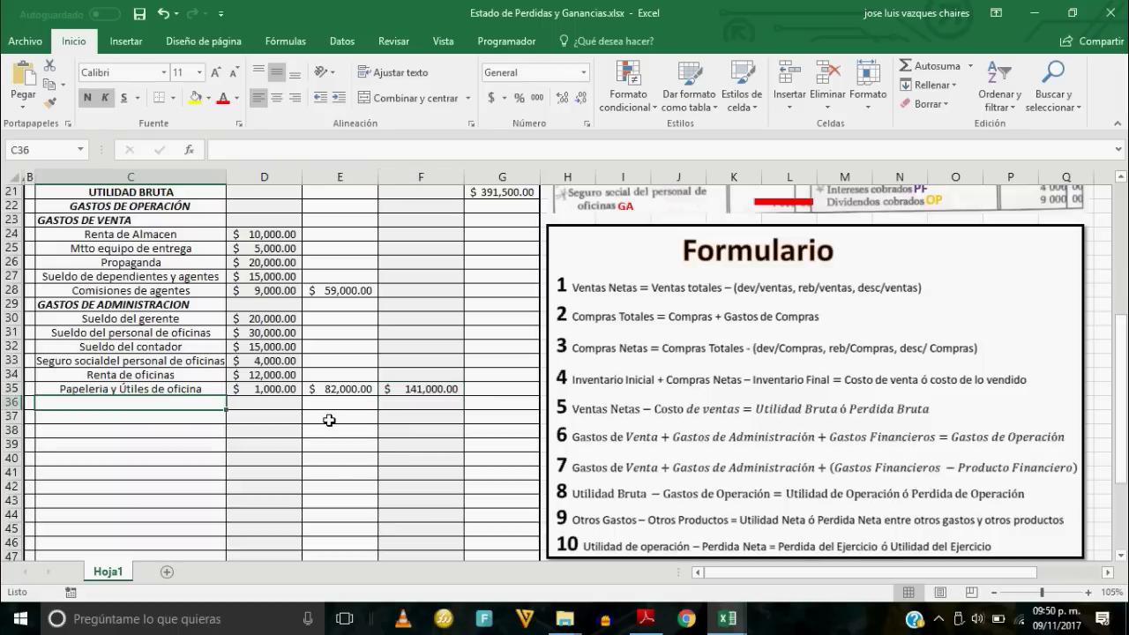
pyautogui.write('GASTOS FIN')
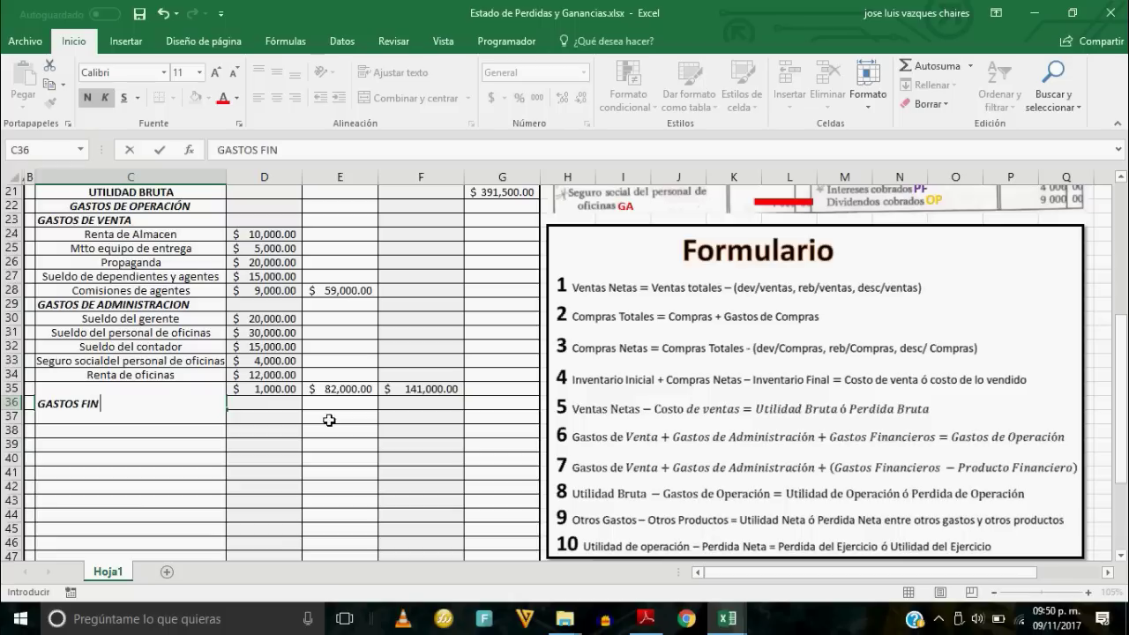
pyautogui.write('ANCIEROS')
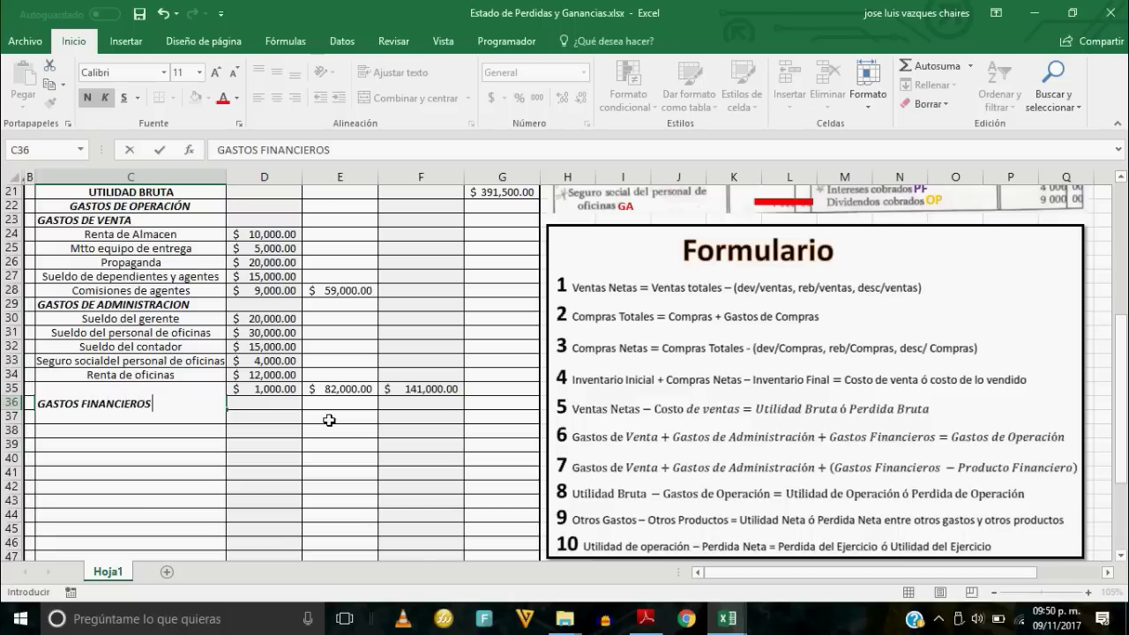
pyautogui.press('Return')
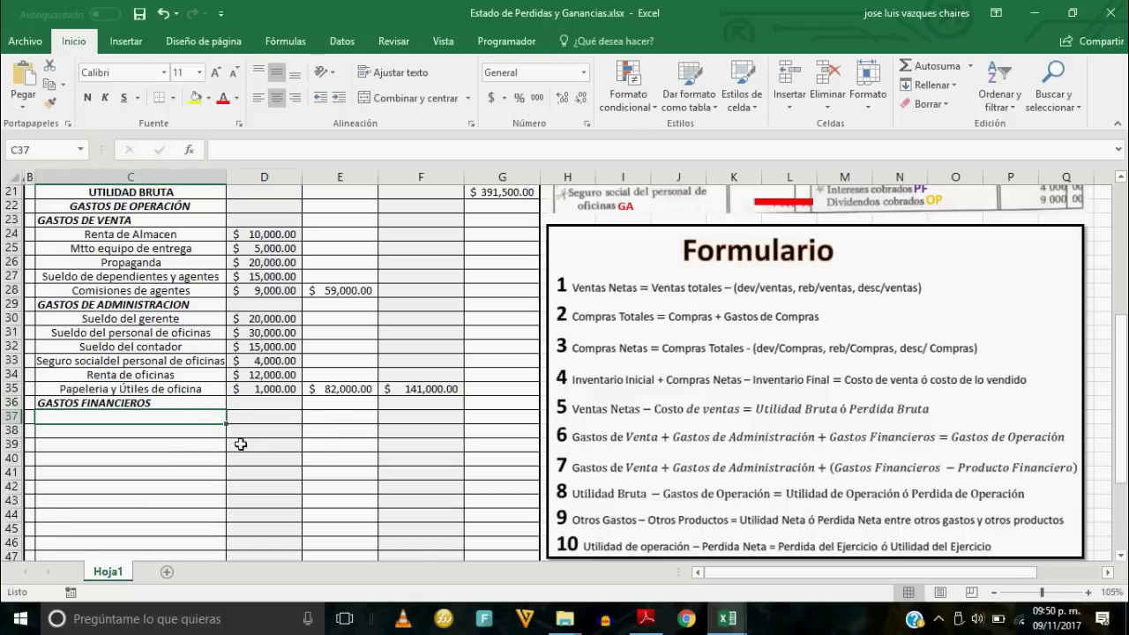
pyautogui.scroll(2, 196, 454)
pyautogui.scroll(3, 557, 440)
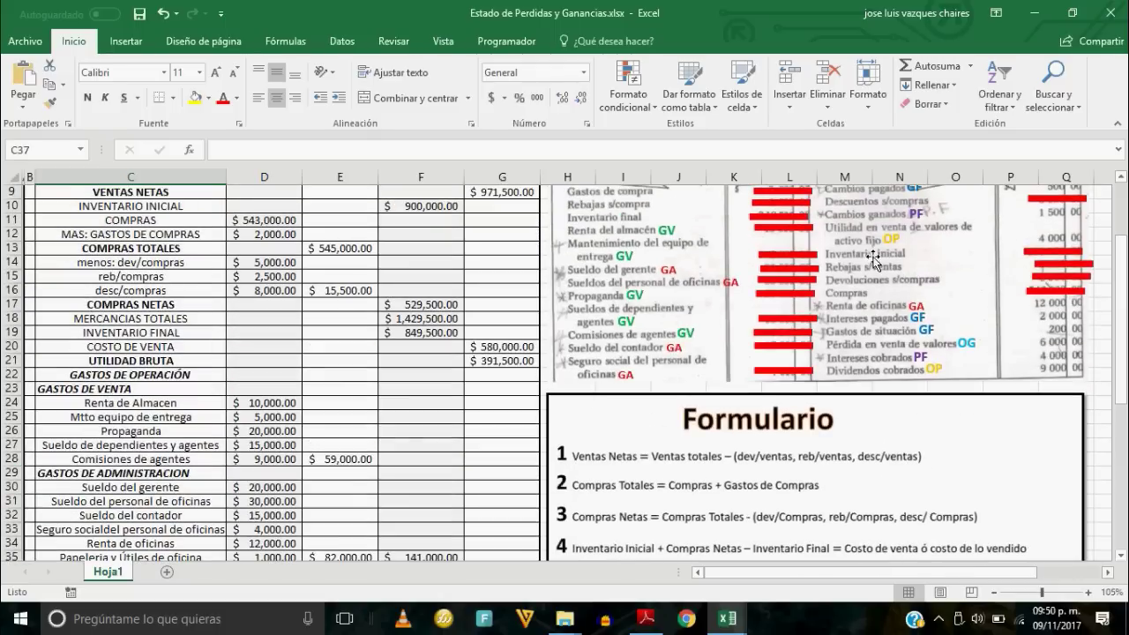
pyautogui.scroll(-2, 622, 314)
pyautogui.scroll(-2, 439, 319)
pyautogui.scroll(-2, 419, 327)
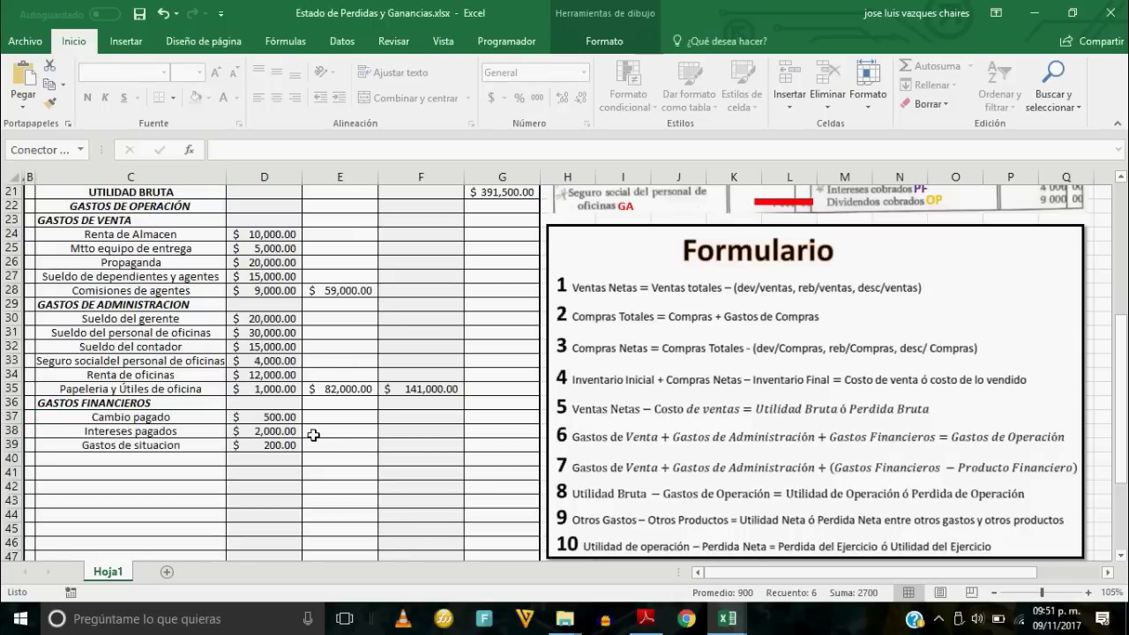
pyautogui.scroll(3, 763, 448)
pyautogui.scroll(1, 1009, 330)
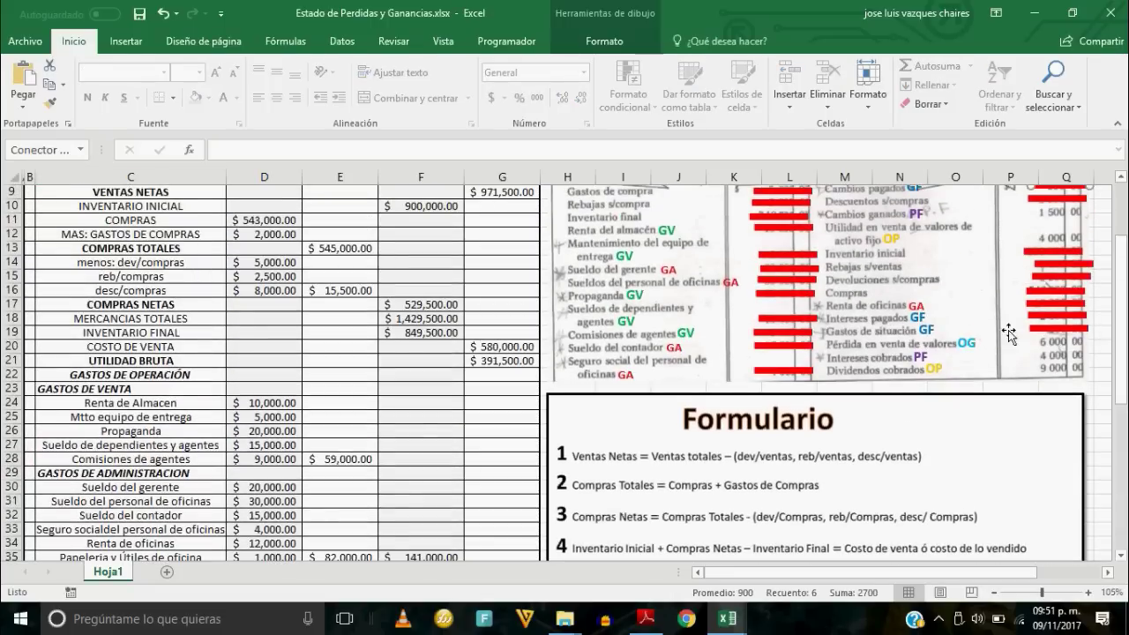
pyautogui.scroll(2, 1041, 312)
pyautogui.scroll(-5, 215, 327)
pyautogui.scroll(-4, 215, 327)
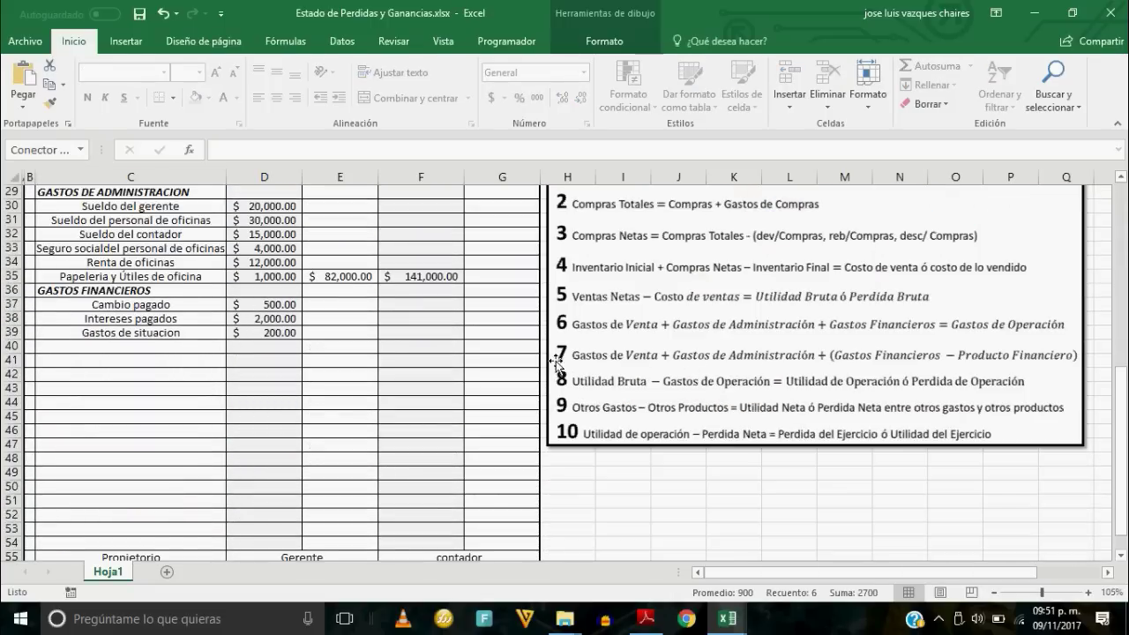
# Total financial expenses in E39 with =SUMA(D37:D39) for $2,700.00, then start the PRODUCTOS FINANCIEROS heading.
pyautogui.click(297, 334)
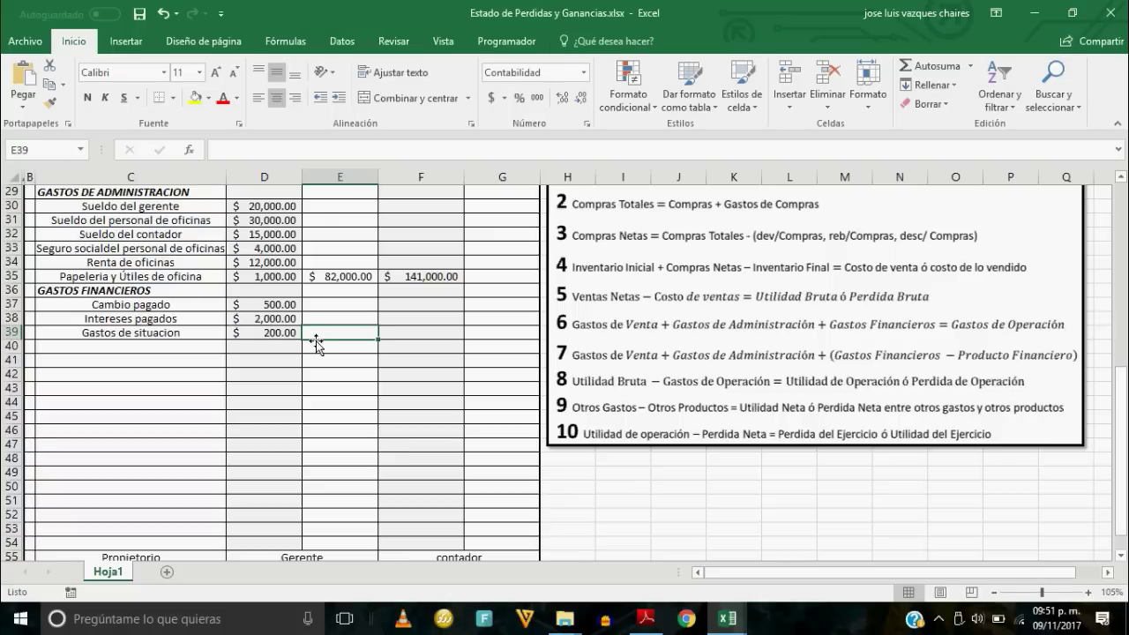
pyautogui.write('=SUMA(')
pyautogui.moveTo(264, 304); pyautogui.dragTo(264, 333)
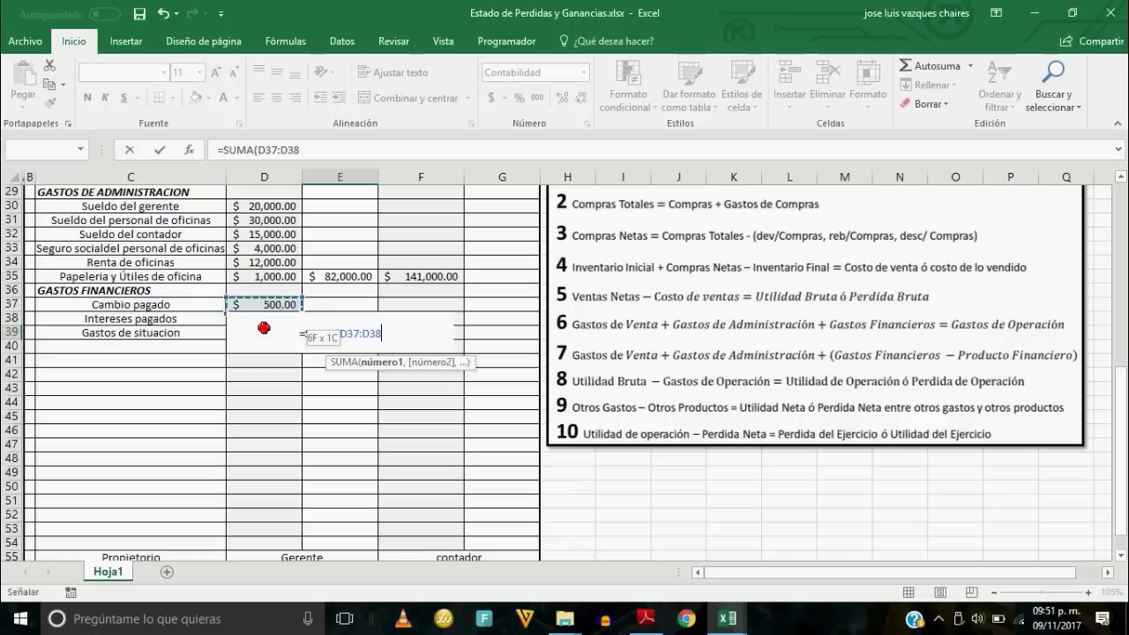
pyautogui.press('Return')
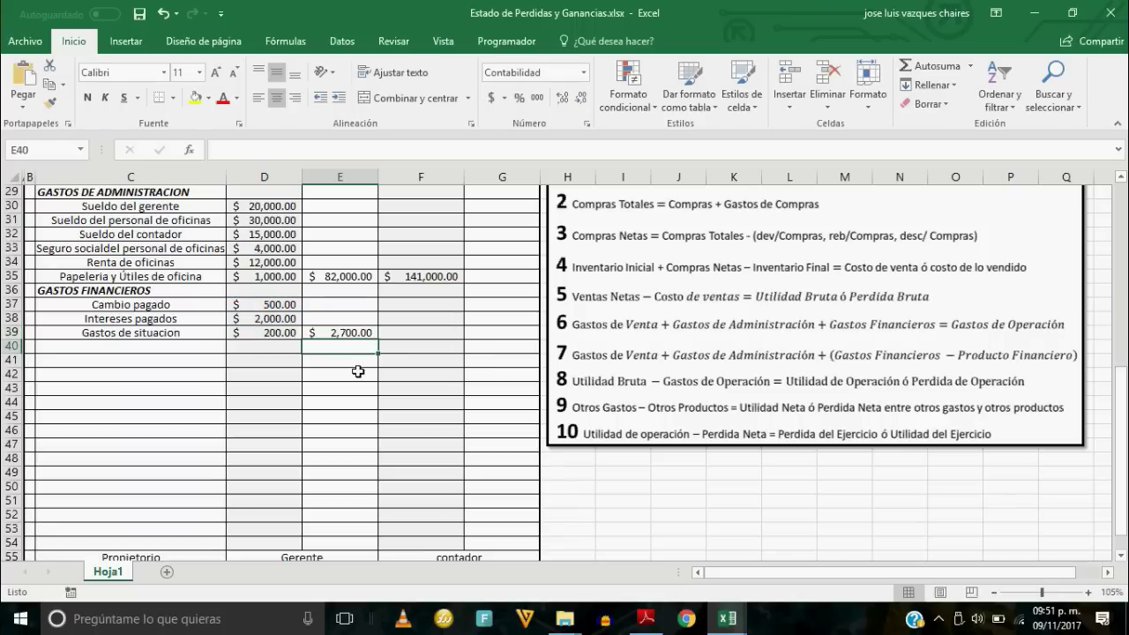
pyautogui.click(197, 353)
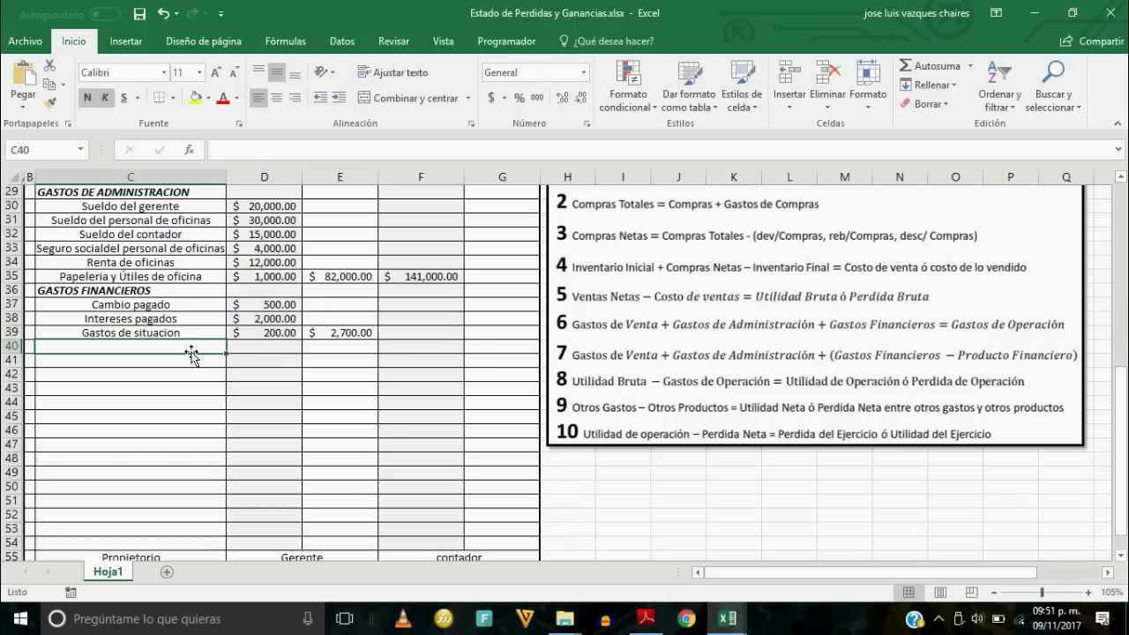
pyautogui.write('PRO')
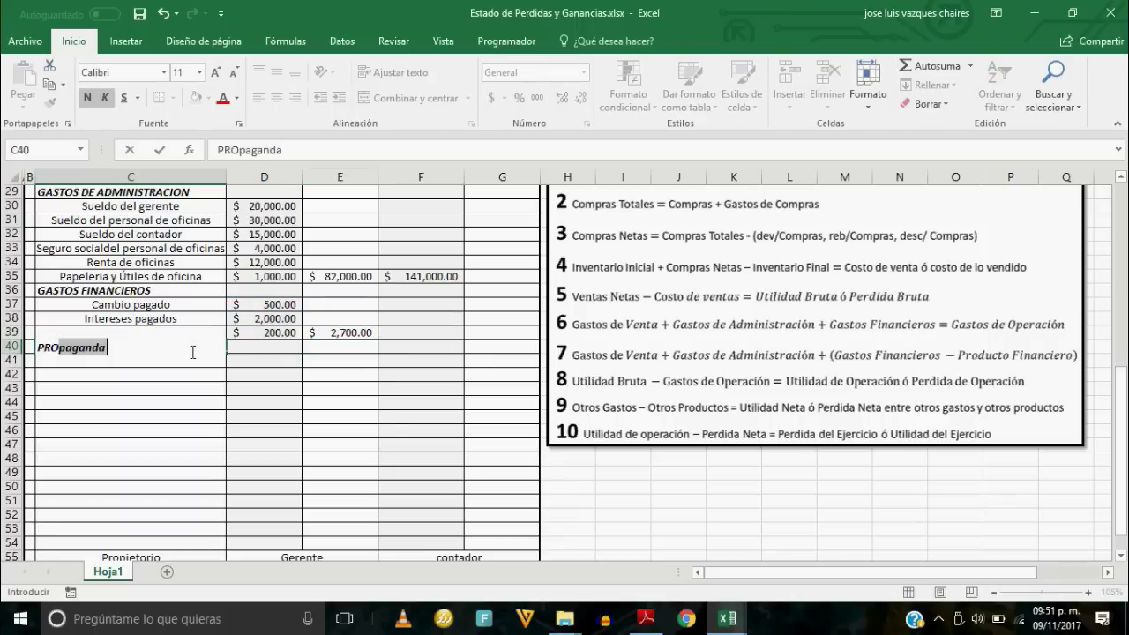
pyautogui.write('DUCTO')
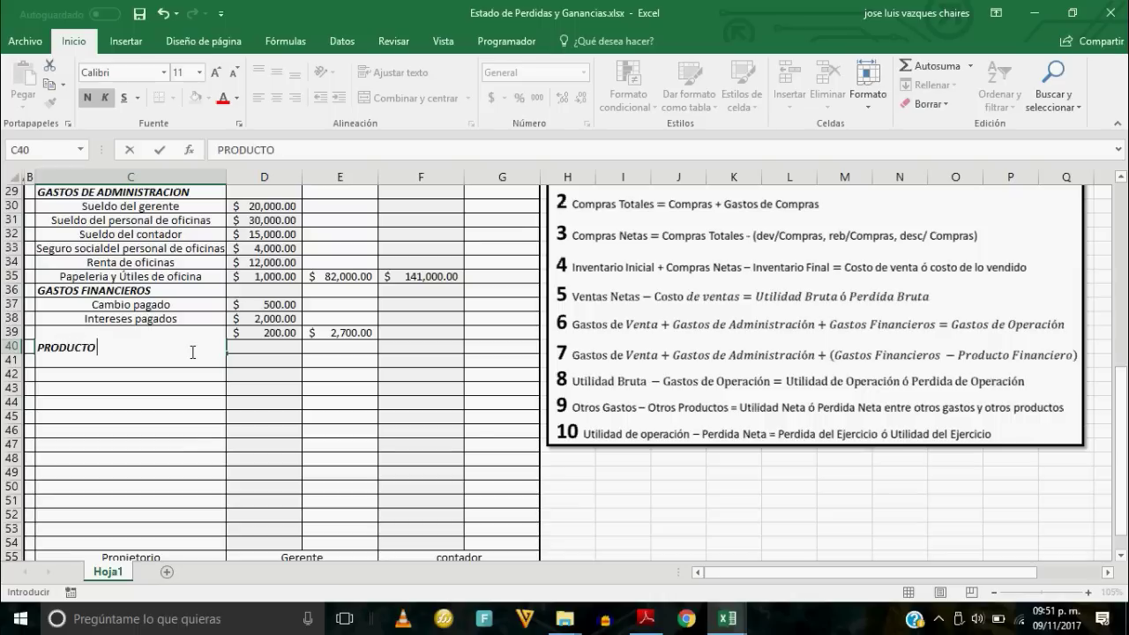
pyautogui.write('S FINANCIEROS')
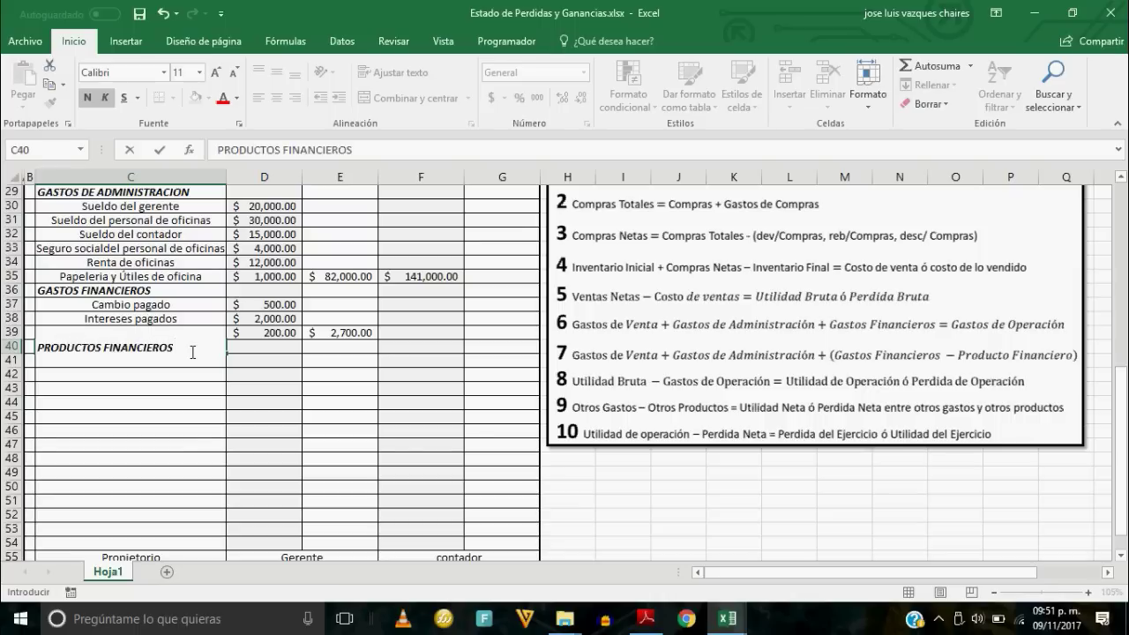
# Finish the PRODUCTOS FINANCIEROS heading in C40 above Cambios ganados $1,500.00 and Intereses Cobrados $4,000.00.
pyautogui.press('Return')
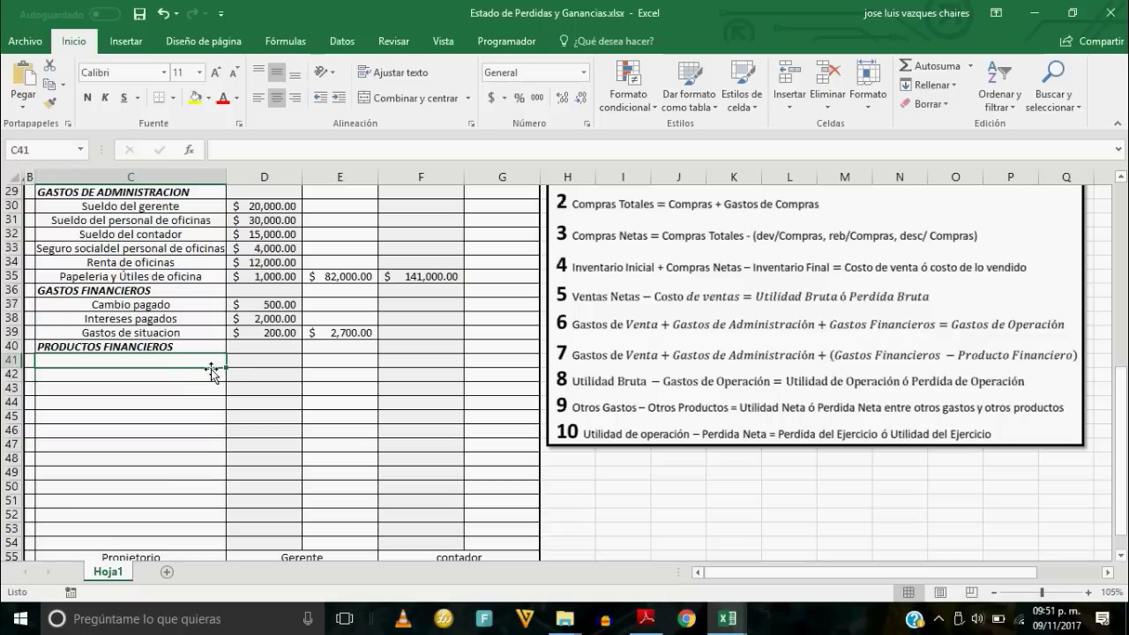
pyautogui.scroll(1, 368, 374)
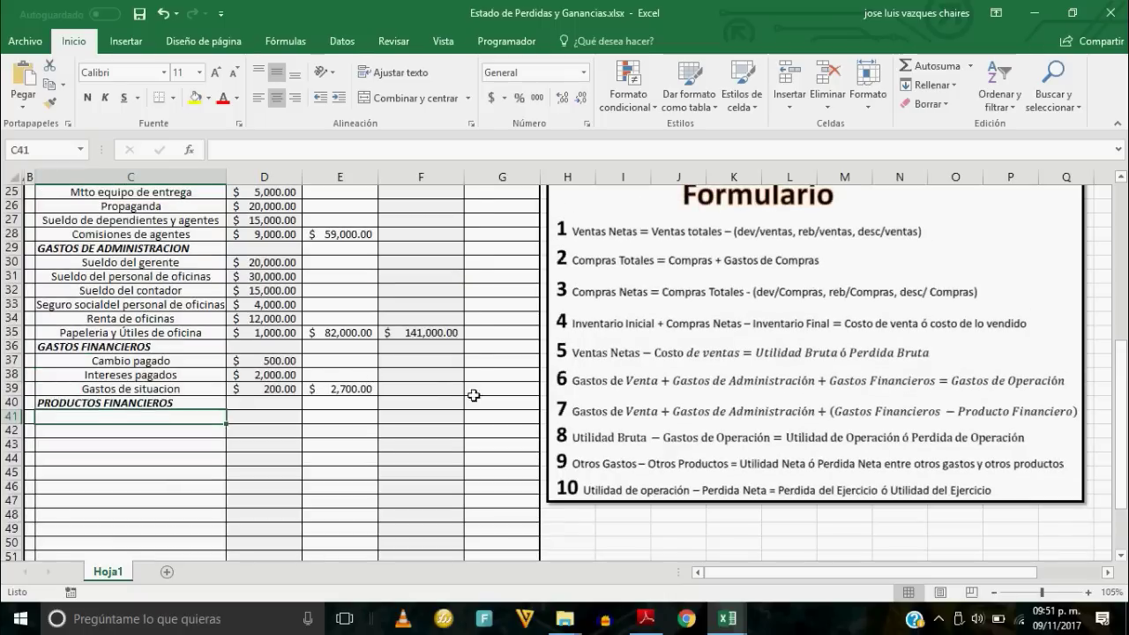
pyautogui.scroll(1, 261, 432)
pyautogui.scroll(7, 261, 431)
pyautogui.scroll(-1, 348, 441)
pyautogui.scroll(-2, 347, 441)
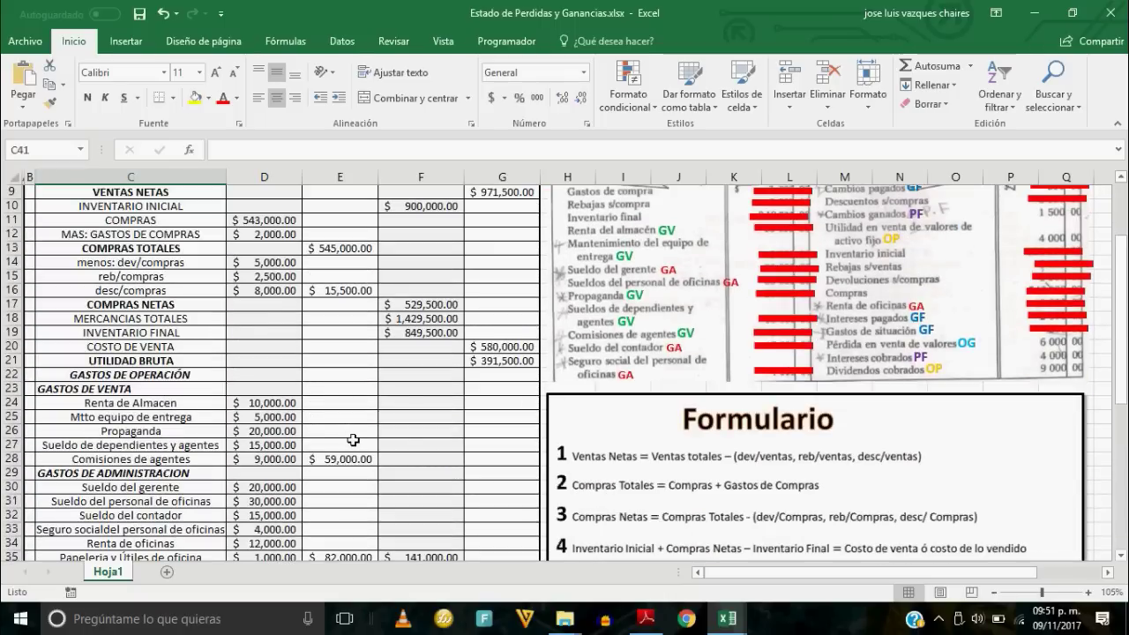
pyautogui.scroll(-4, 353, 439)
pyautogui.click(233, 422)
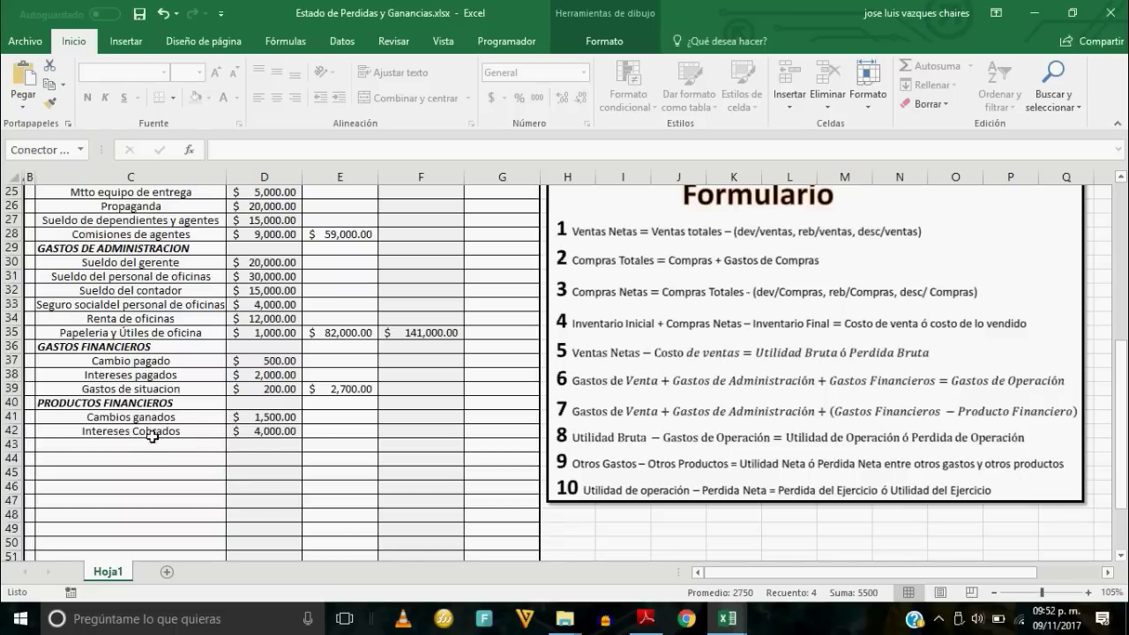
pyautogui.click(319, 429)
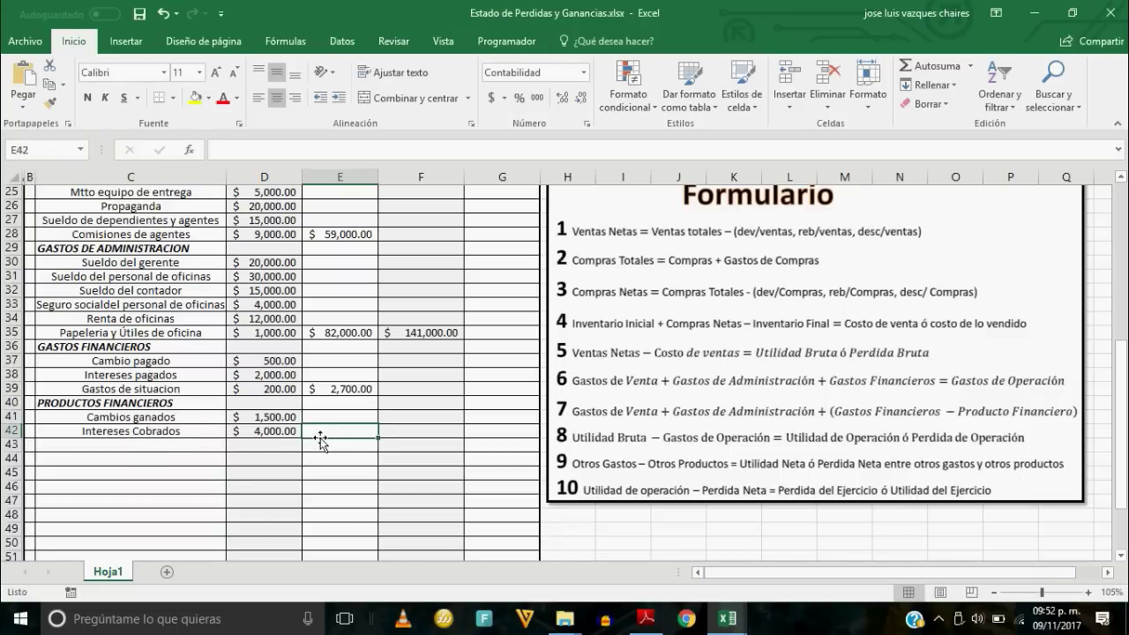
# Enter =SUMA(D41:D42) in E42 to total the financial products at $5,500.00.
pyautogui.write('=S')
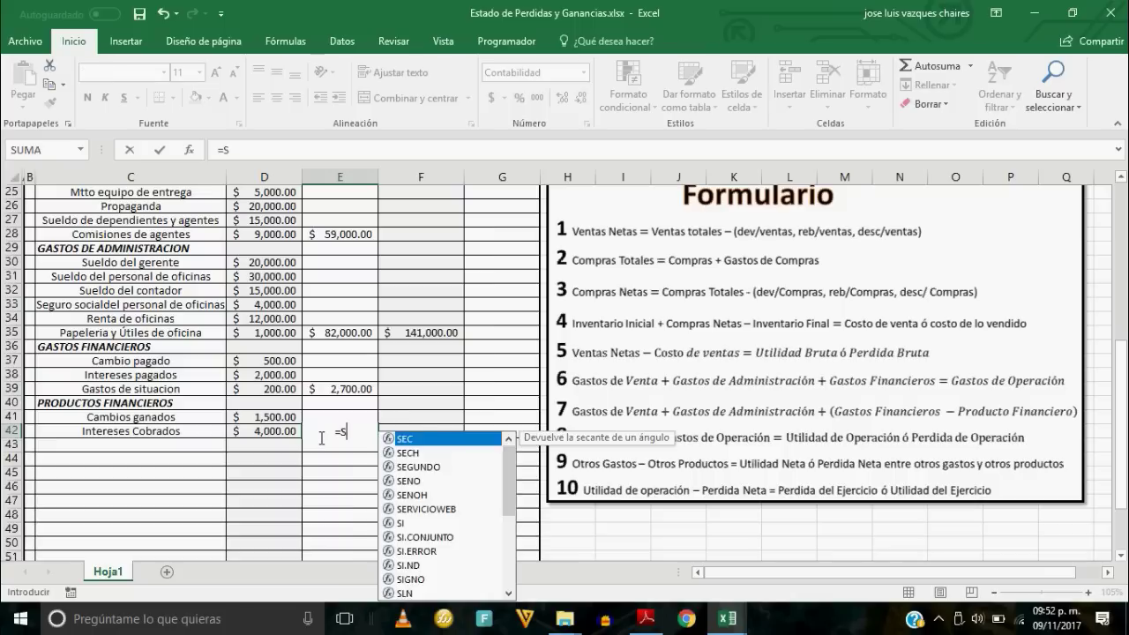
pyautogui.write('UMA(')
pyautogui.moveTo(270, 417); pyautogui.dragTo(271, 435)
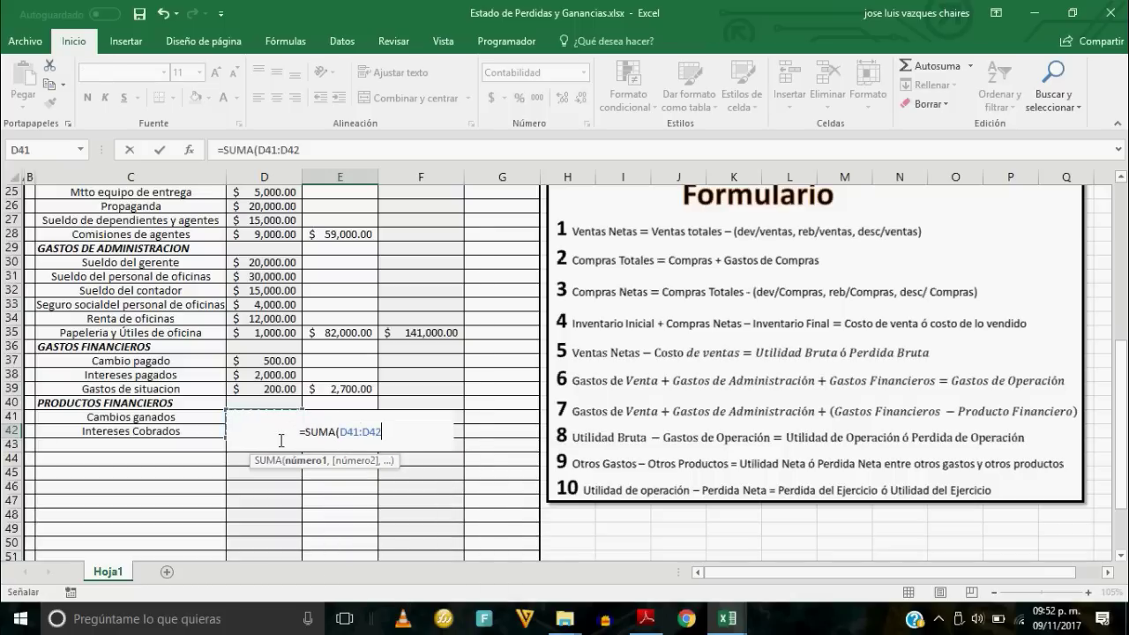
pyautogui.press('Return')
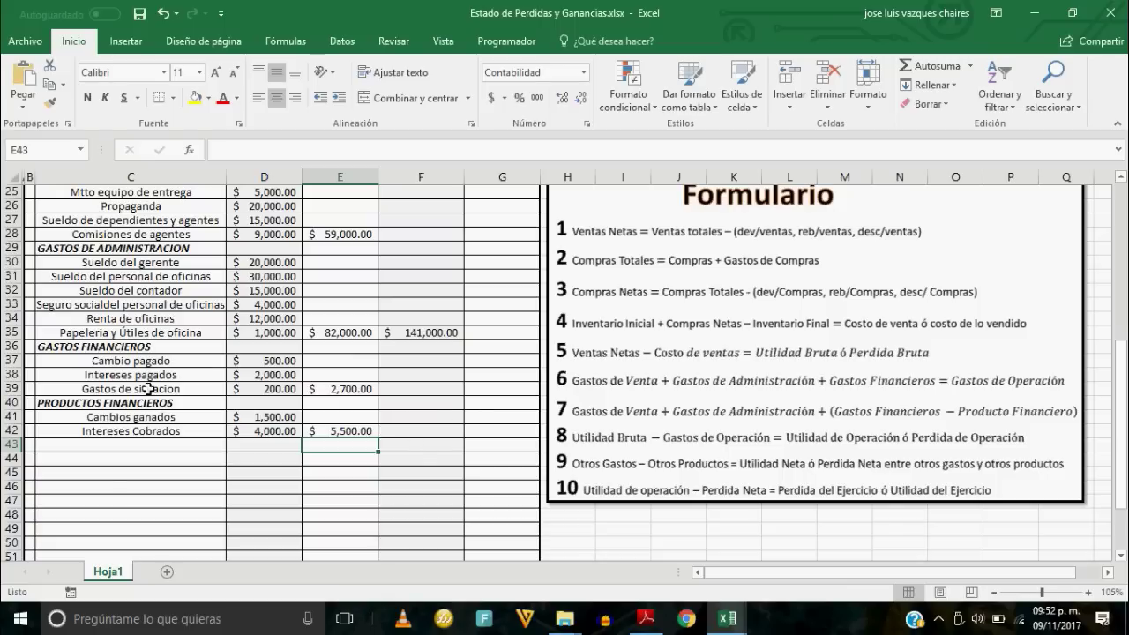
# In F42, net financial products against financial expenses with =E42-E39, giving $2,800.00.
pyautogui.click(410, 431)
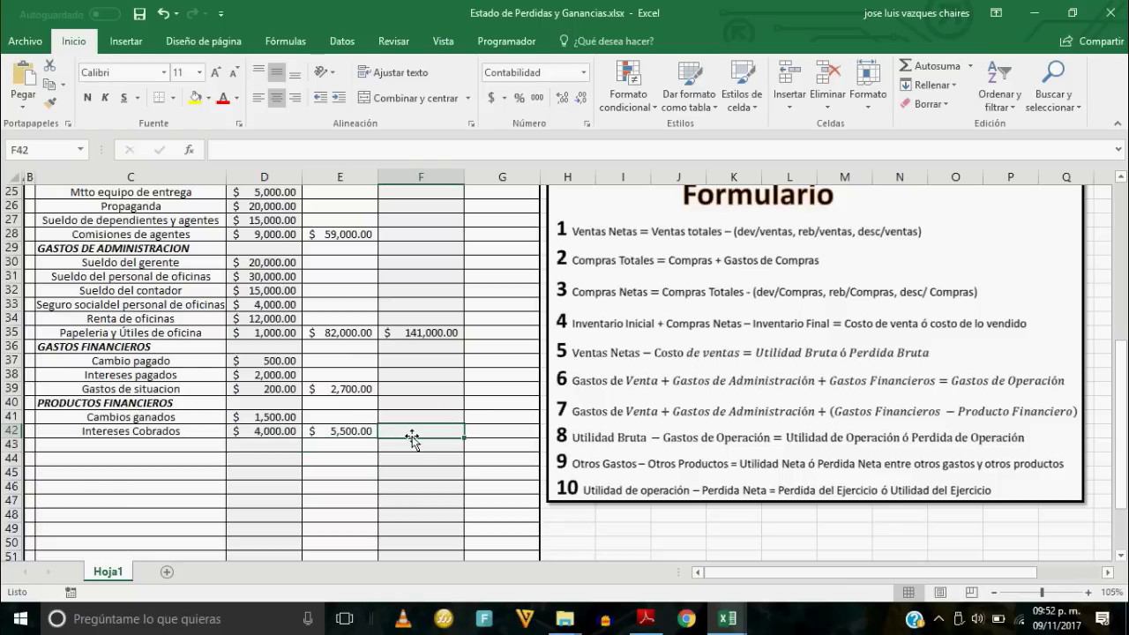
pyautogui.write('=')
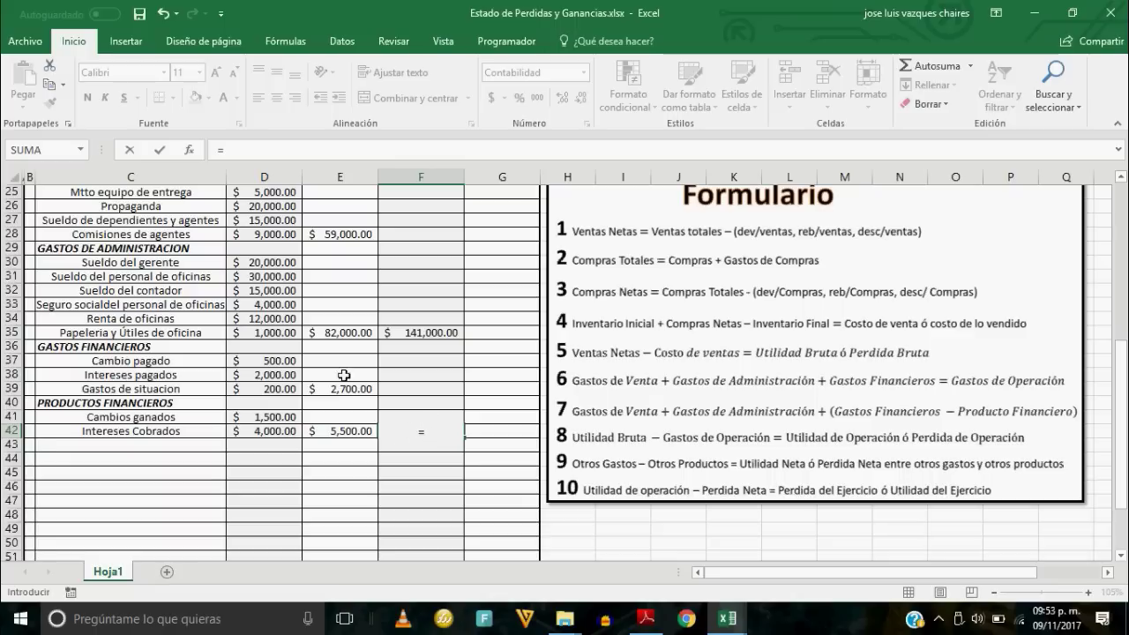
pyautogui.click(340, 433)
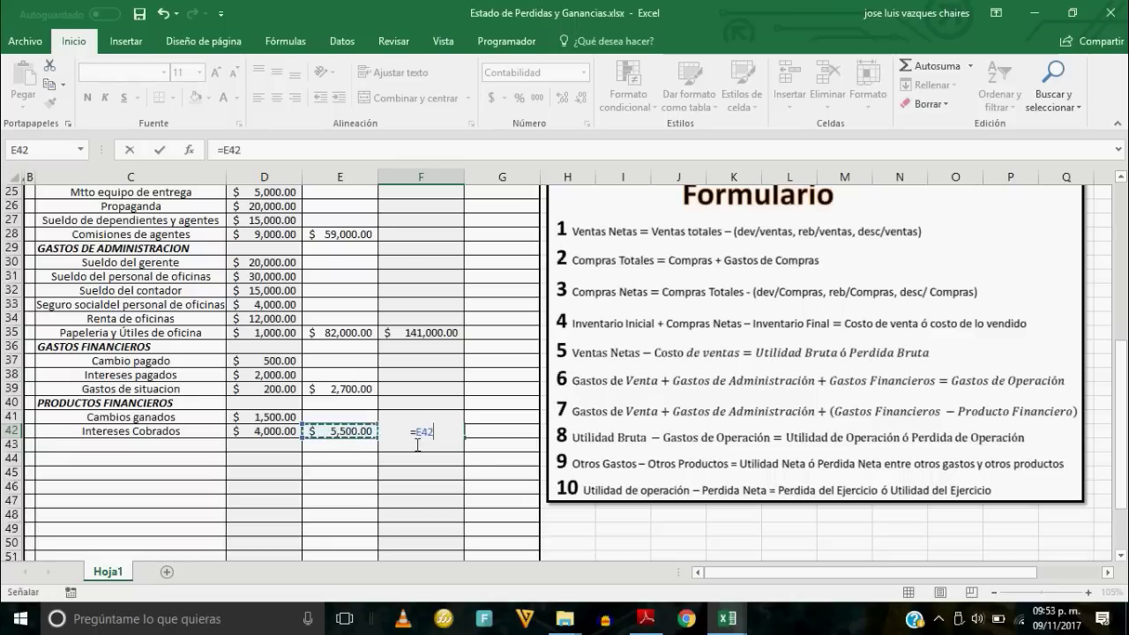
pyautogui.write('-')
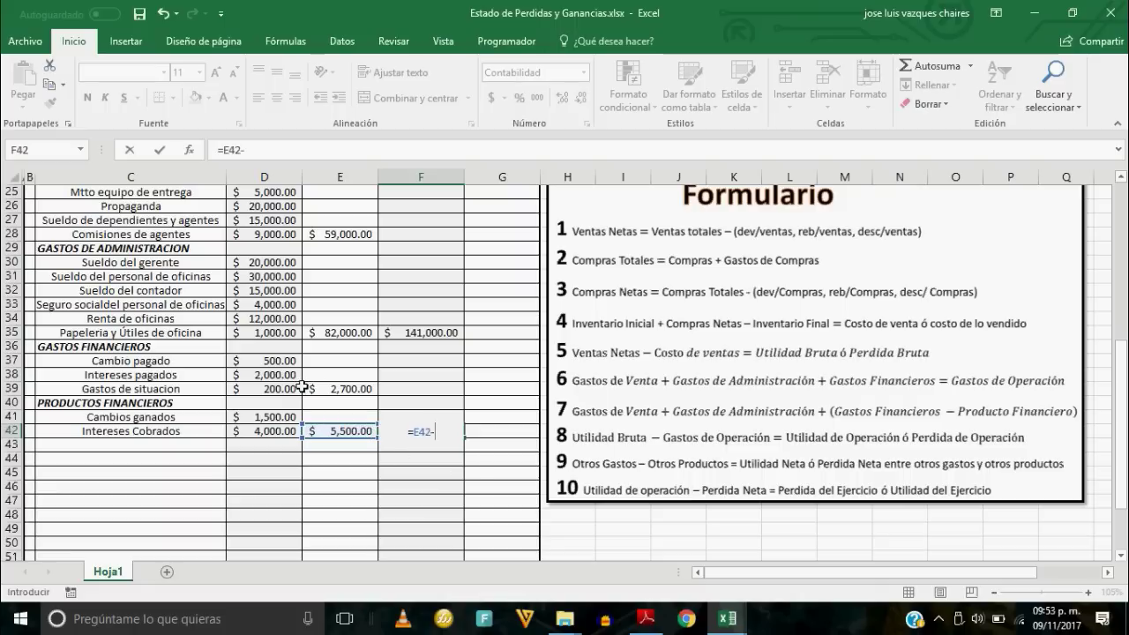
pyautogui.click(362, 392)
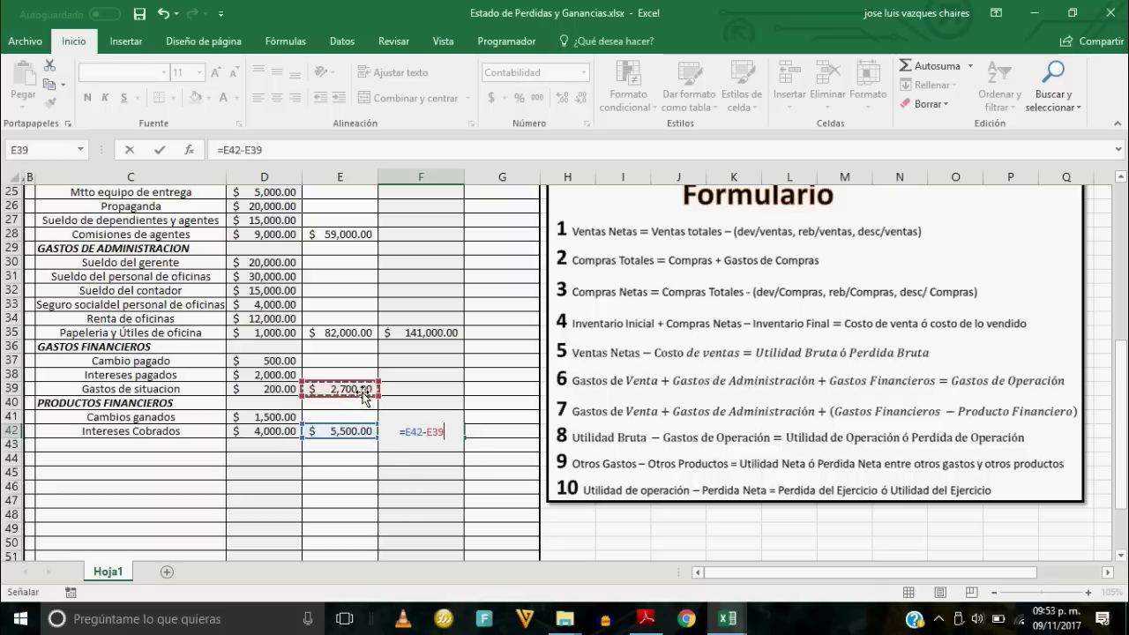
pyautogui.press('Return')
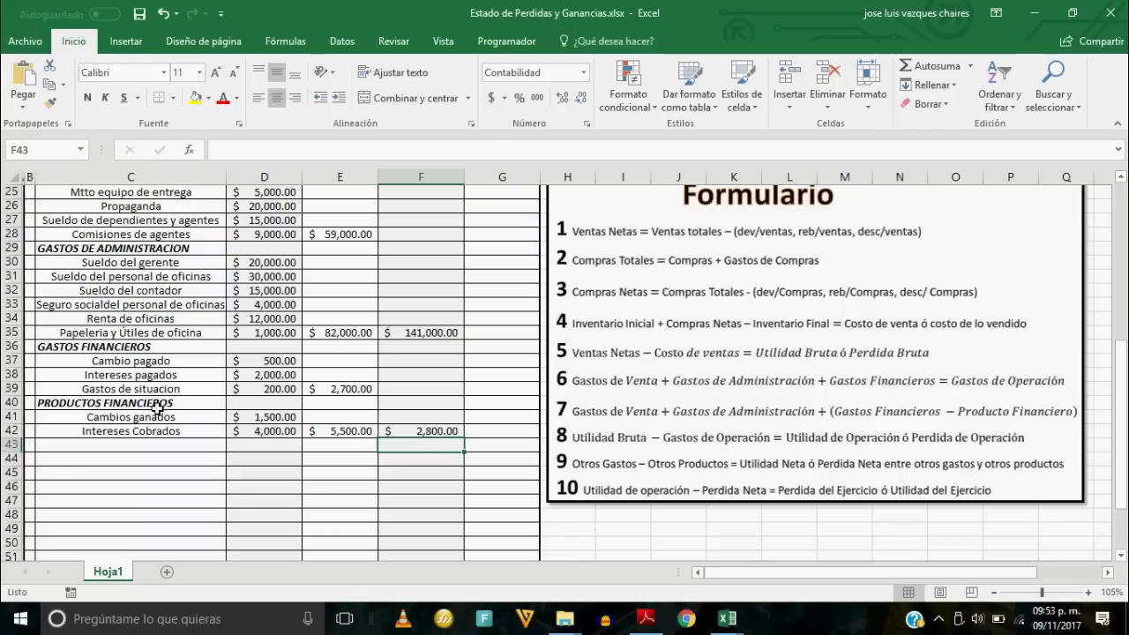
pyautogui.click(352, 433)
pyautogui.click(413, 432)
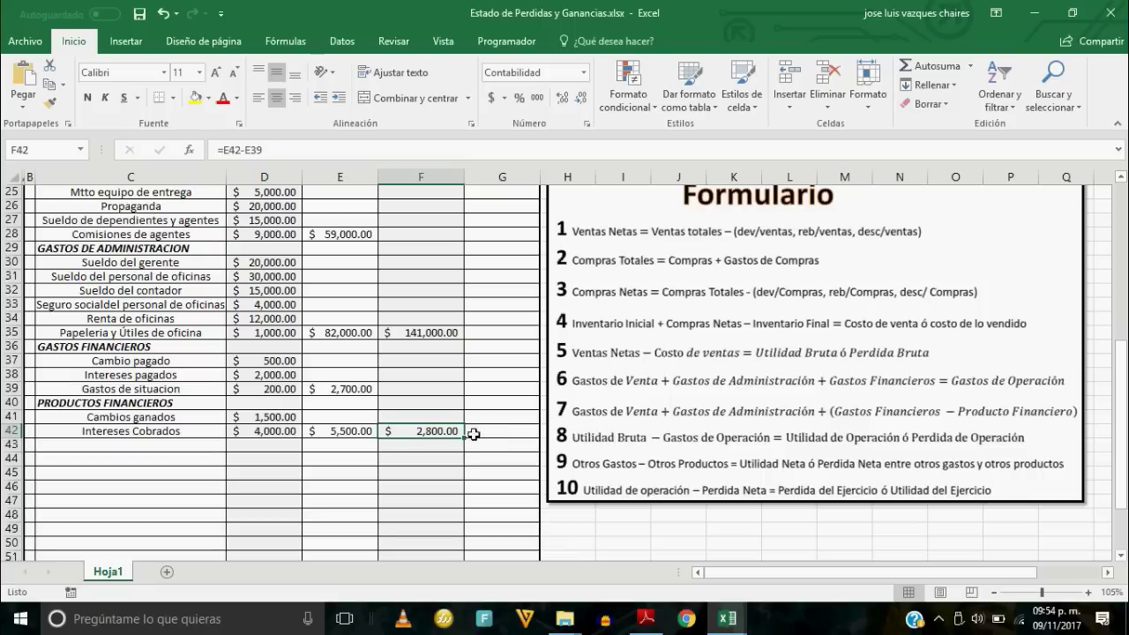
# In G42, subtract the net financial result from expenses with =F35-F42, giving $138,200.00.
pyautogui.click(484, 430)
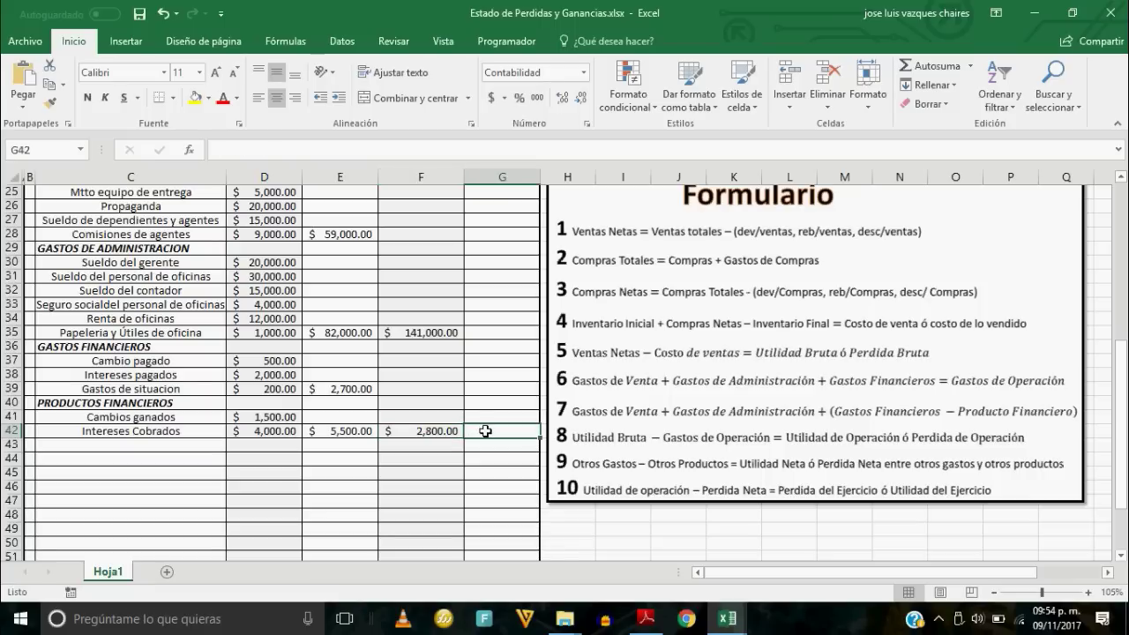
pyautogui.write('=')
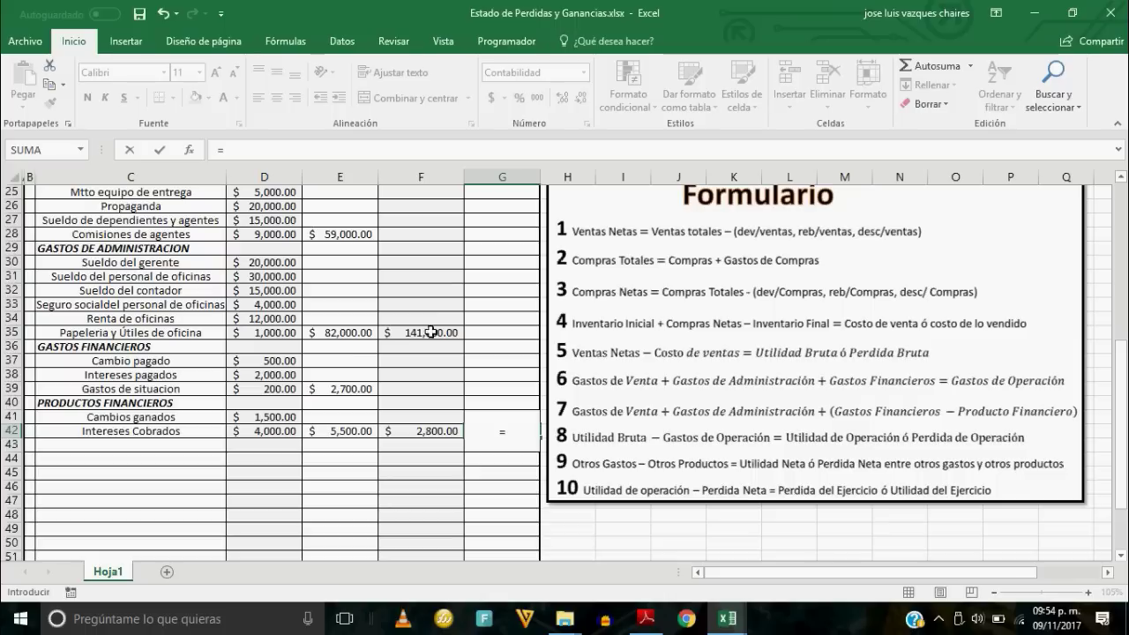
pyautogui.scroll(2, 427, 334)
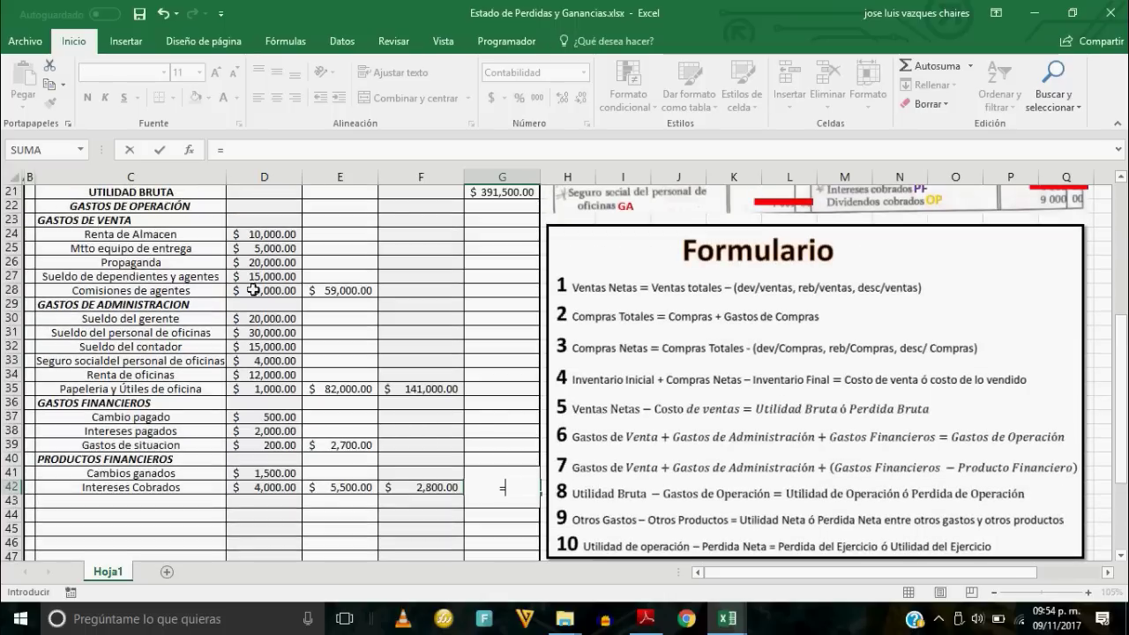
pyautogui.click(434, 395)
pyautogui.write('-')
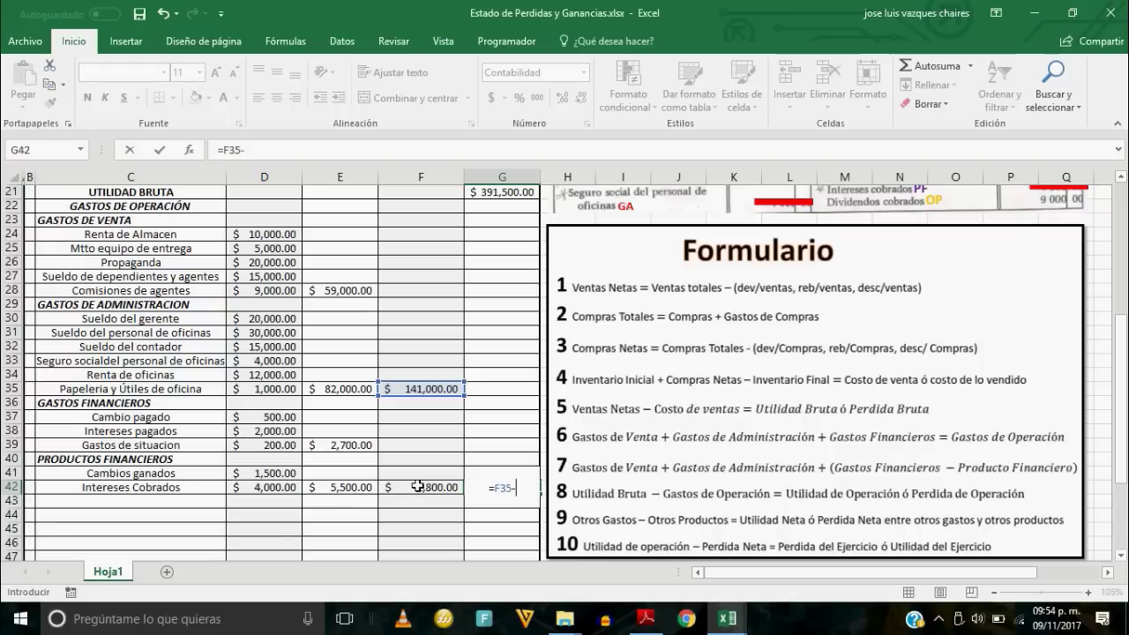
pyautogui.click(460, 491)
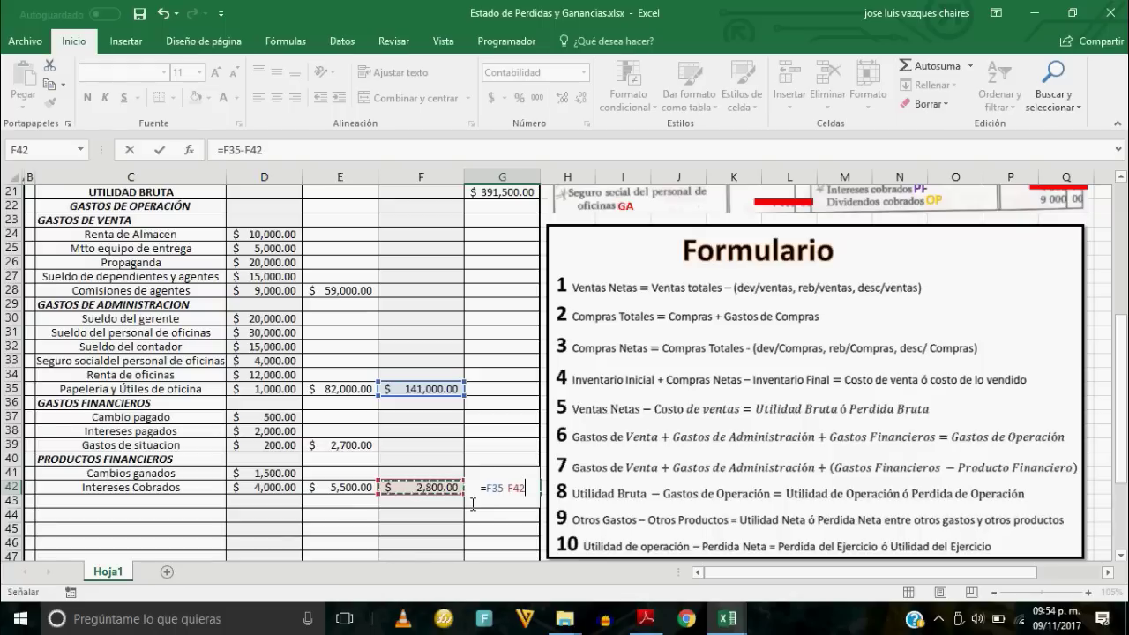
pyautogui.press('Return')
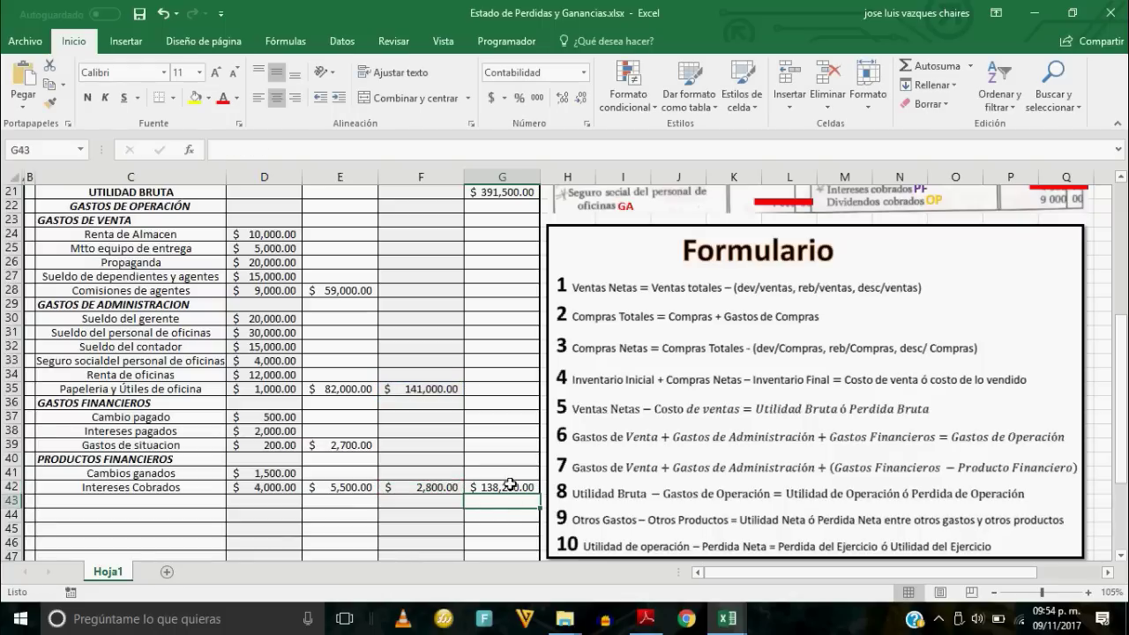
pyautogui.click(510, 486)
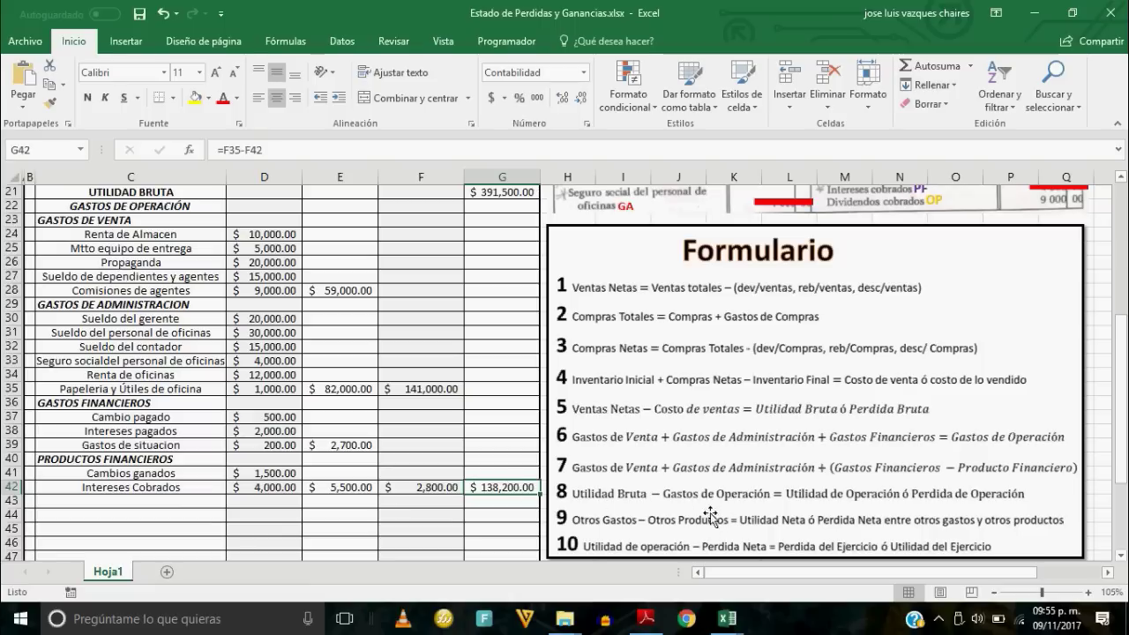
# In G43, compute operating profit as gross profit minus expenses, =G21-G42, giving $253,300.00.
pyautogui.click(500, 505)
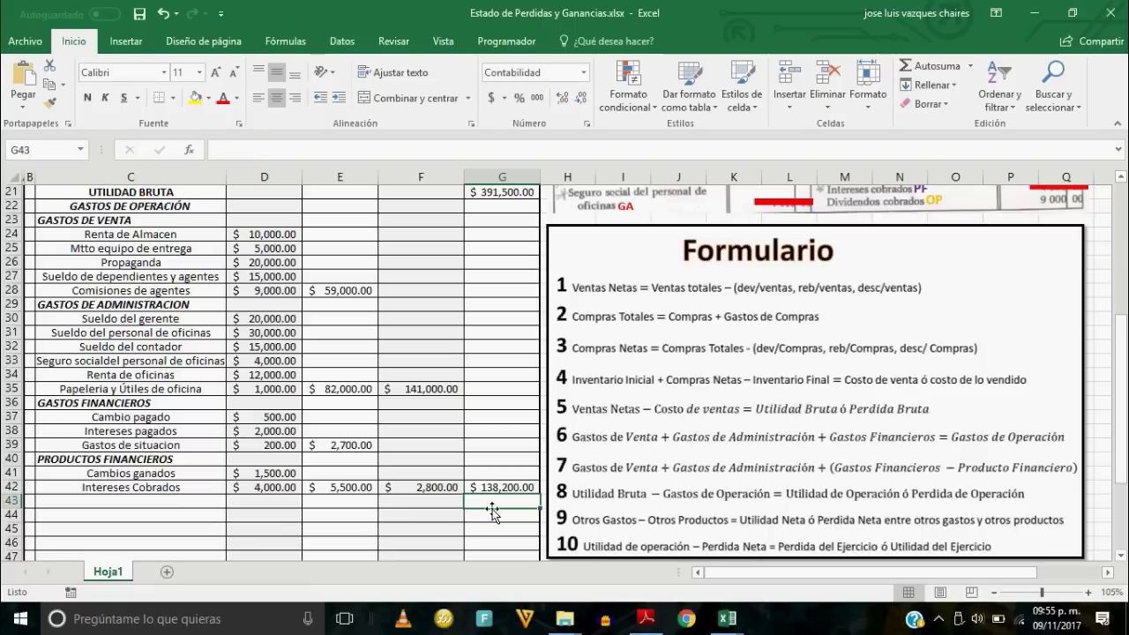
pyautogui.write('=')
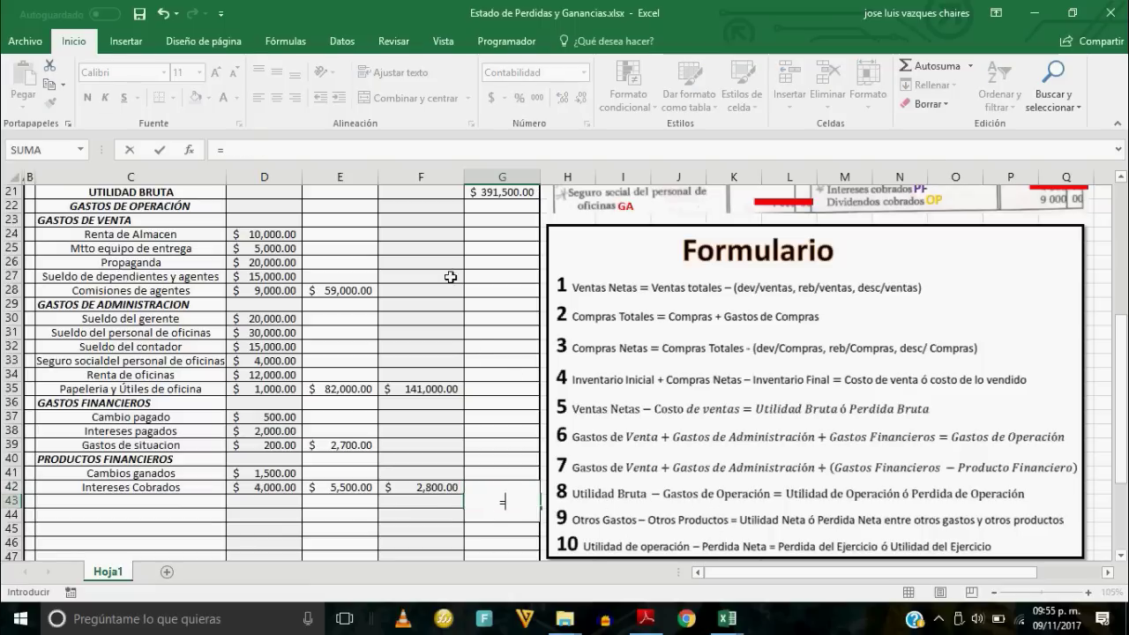
pyautogui.click(498, 191)
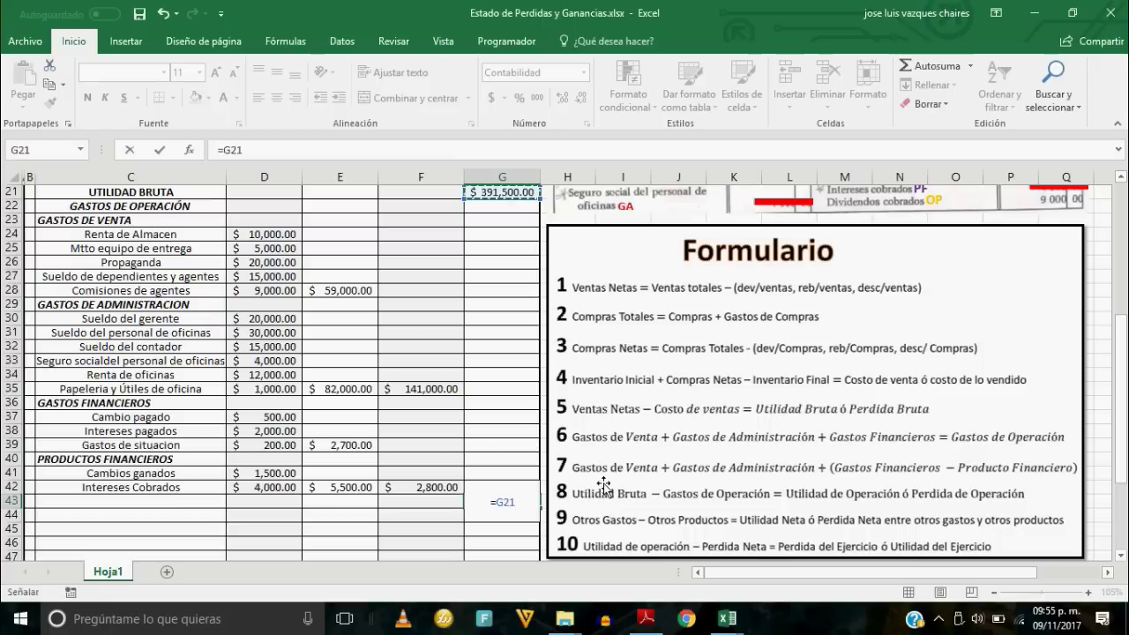
pyautogui.write('-')
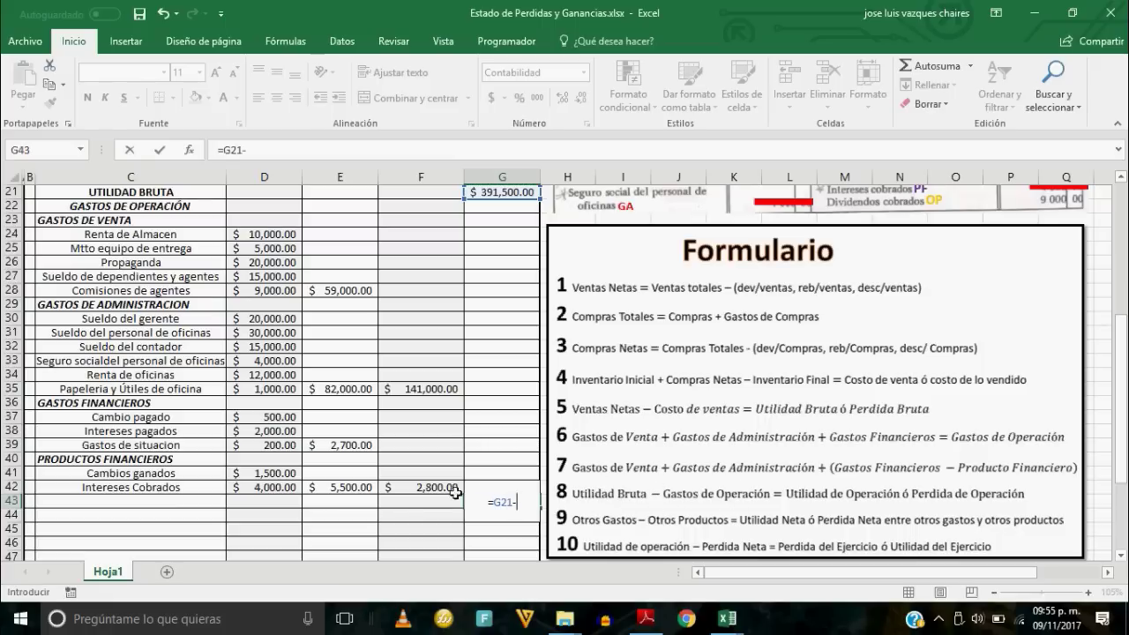
pyautogui.click(500, 462)
pyautogui.press('Down')
pyautogui.press('Left')
pyautogui.press('Up')
pyautogui.press('Right')
pyautogui.press('Down')
pyautogui.press('Down')
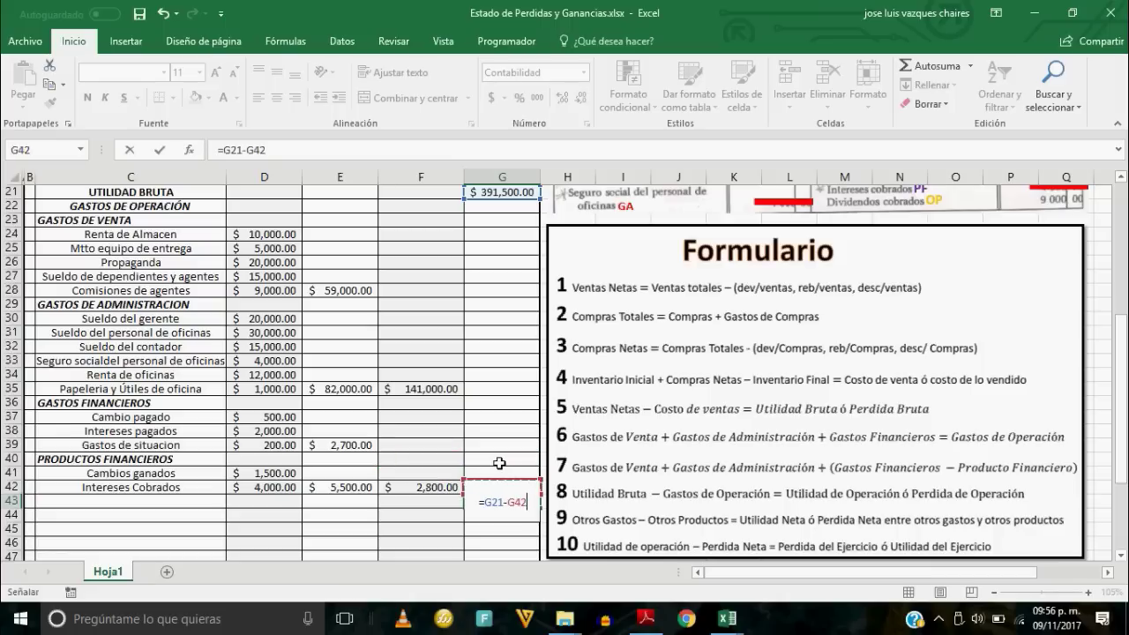
pyautogui.press('Return')
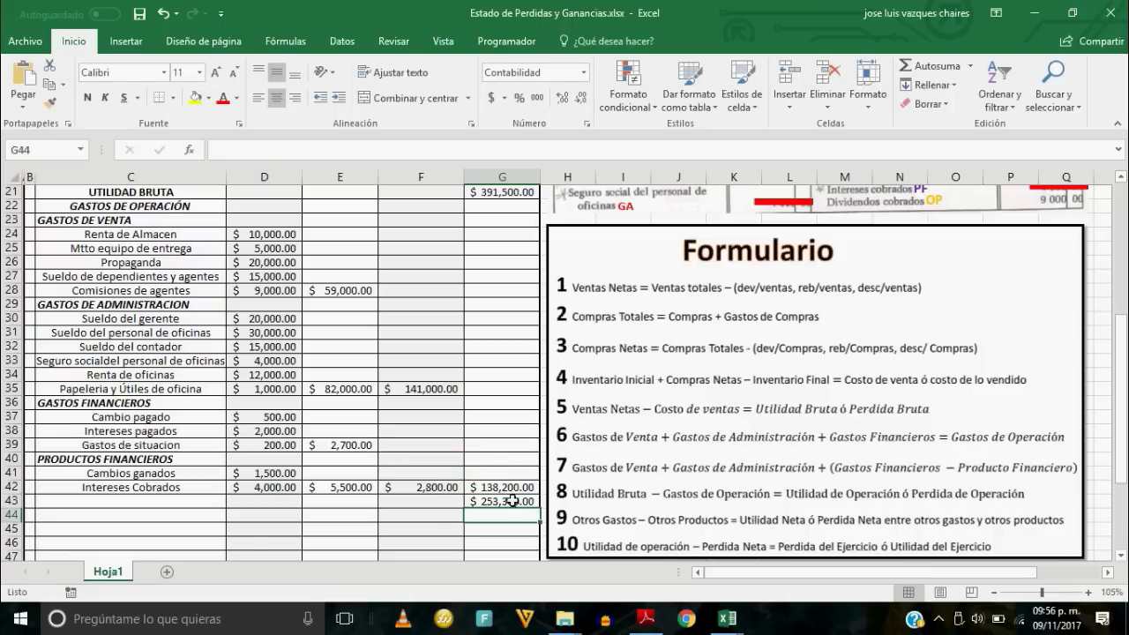
pyautogui.click(508, 503)
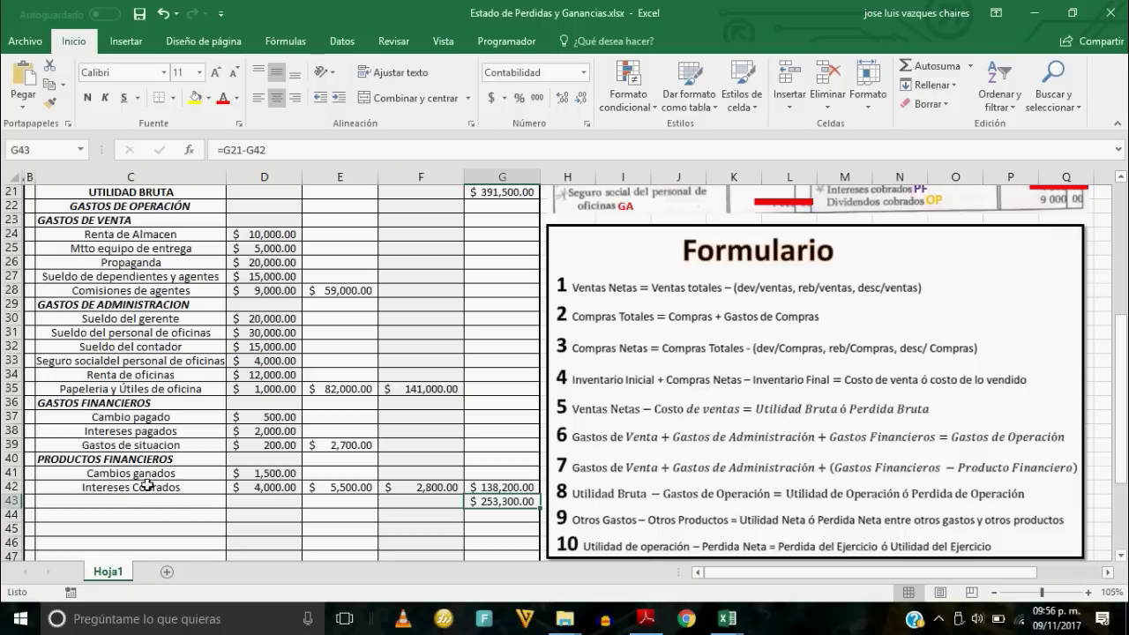
# Enter 'UTILIDAD DE OPERACIÓN' in C43 beside the $253,300.00 operating profit.
pyautogui.click(165, 502)
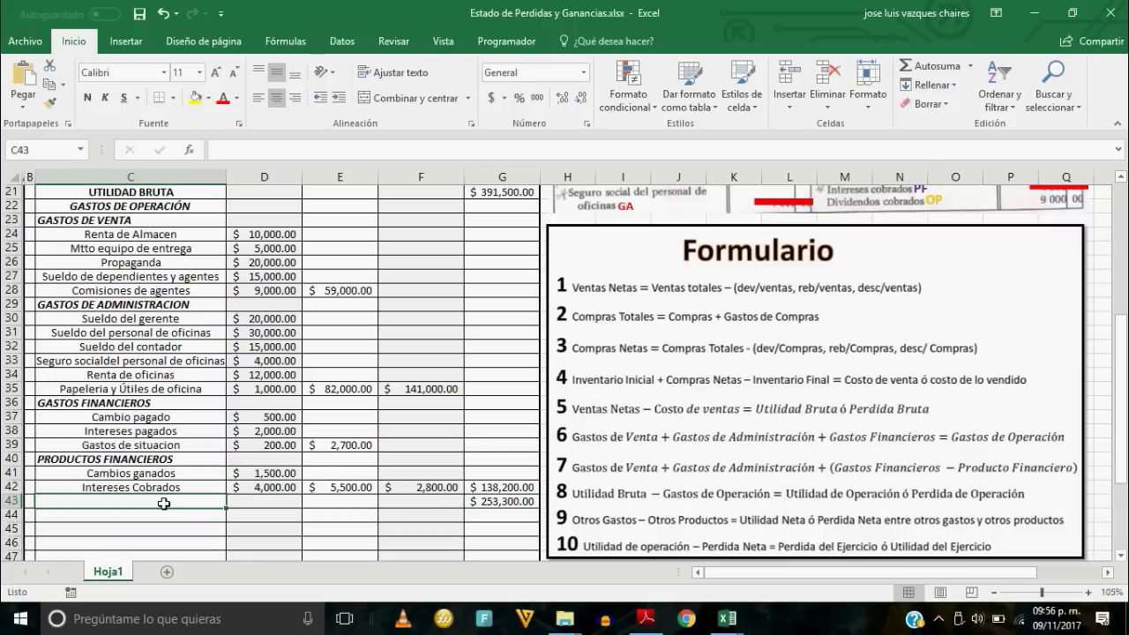
pyautogui.write('UTILI')
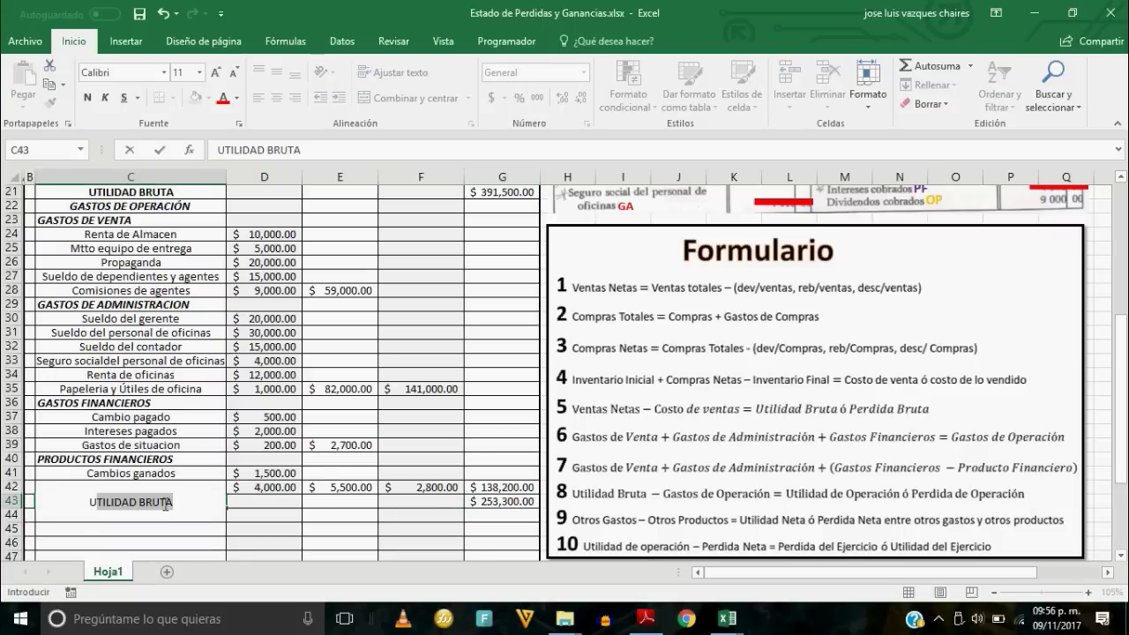
pyautogui.write('DAD DE OPERACIÓN')
pyautogui.press('Return')
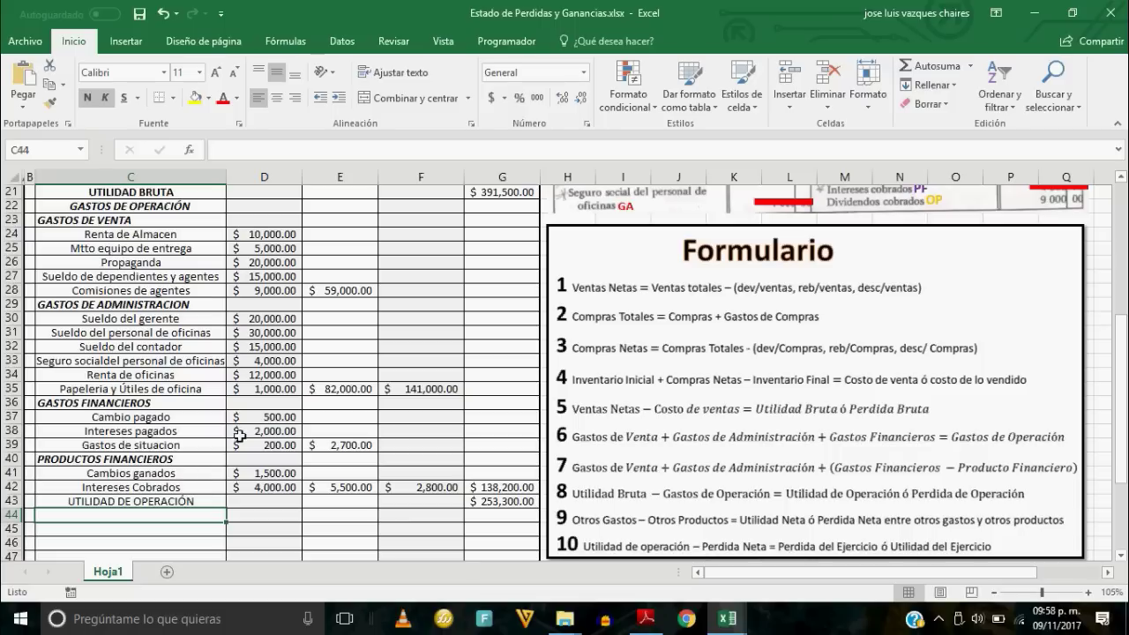
pyautogui.scroll(-1, 229, 444)
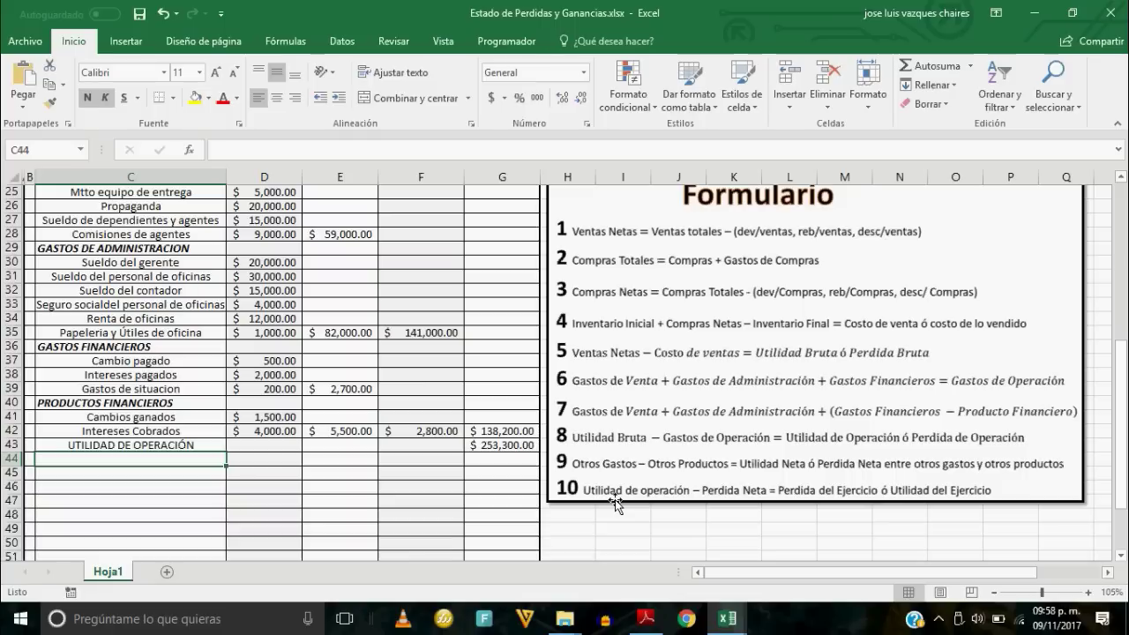
# Enter the OTROS GASTOS heading in C44, above the $6,000.00 loss on securities.
pyautogui.write('OTROS GAST')
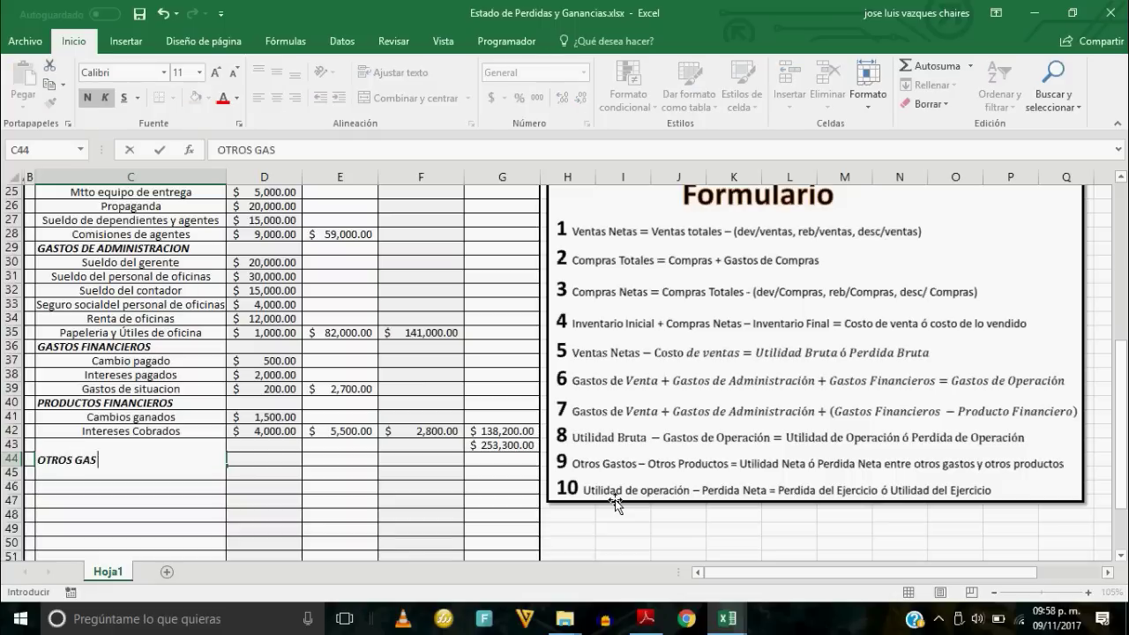
pyautogui.write('OS')
pyautogui.press('Return')
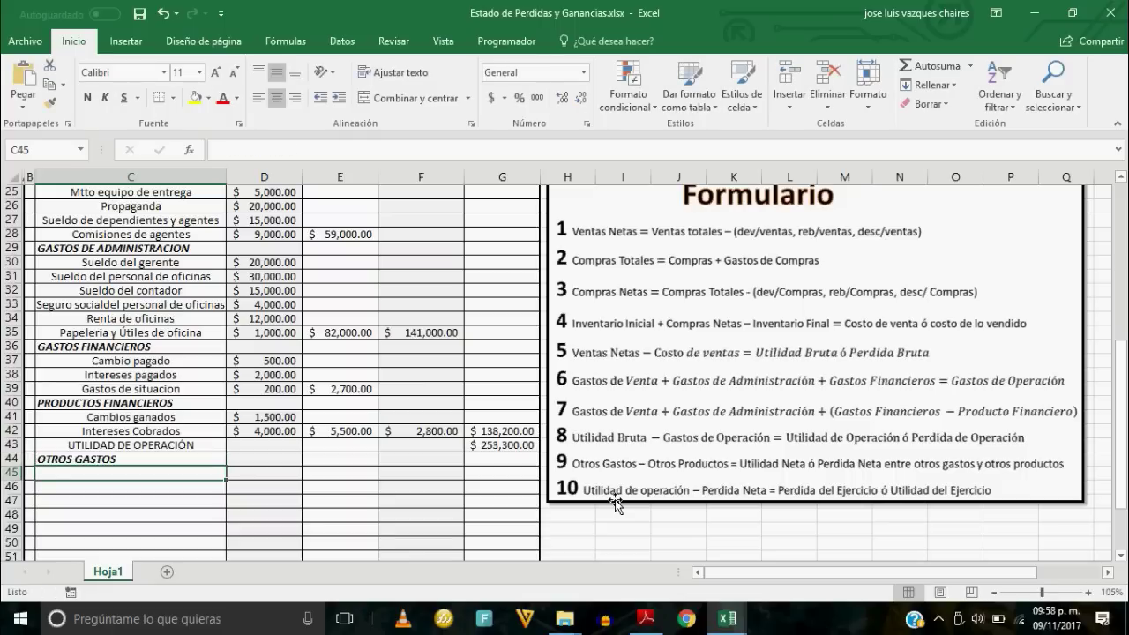
pyautogui.scroll(1, 375, 470)
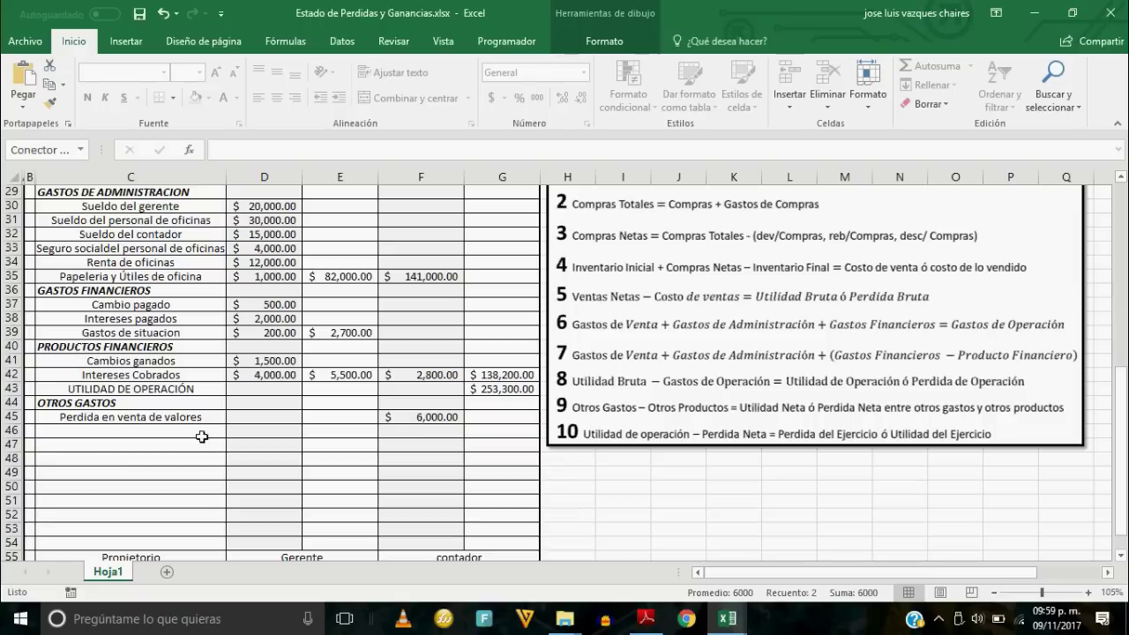
pyautogui.click(103, 429)
# Enter the OTROS PRODUCTOS heading in C46.
pyautogui.write('O')
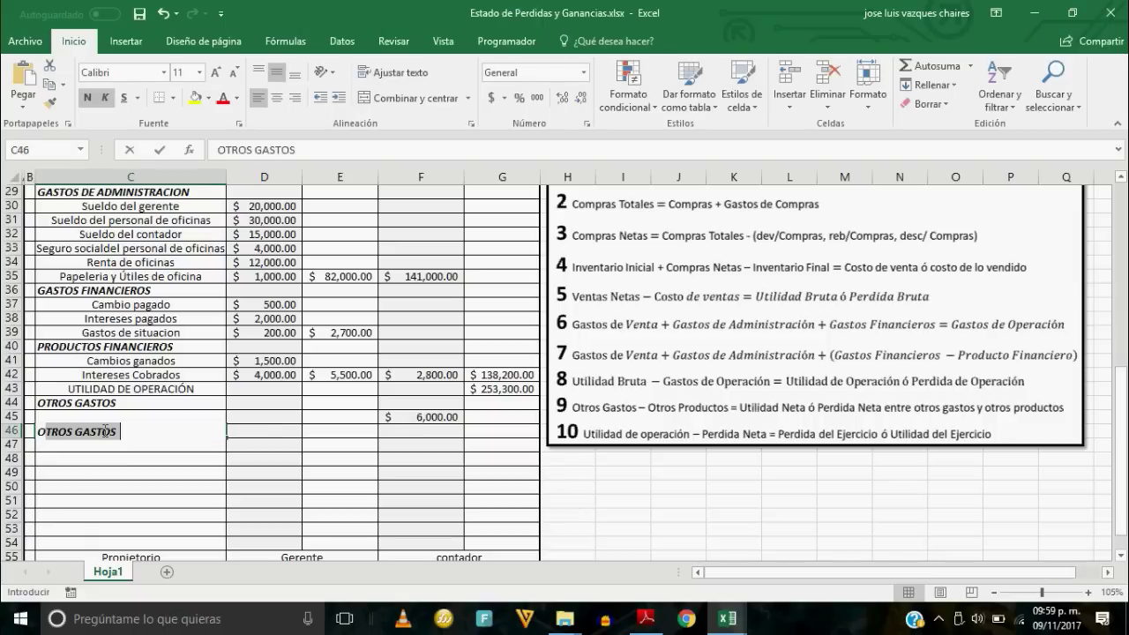
pyautogui.write('R')
pyautogui.write('T')
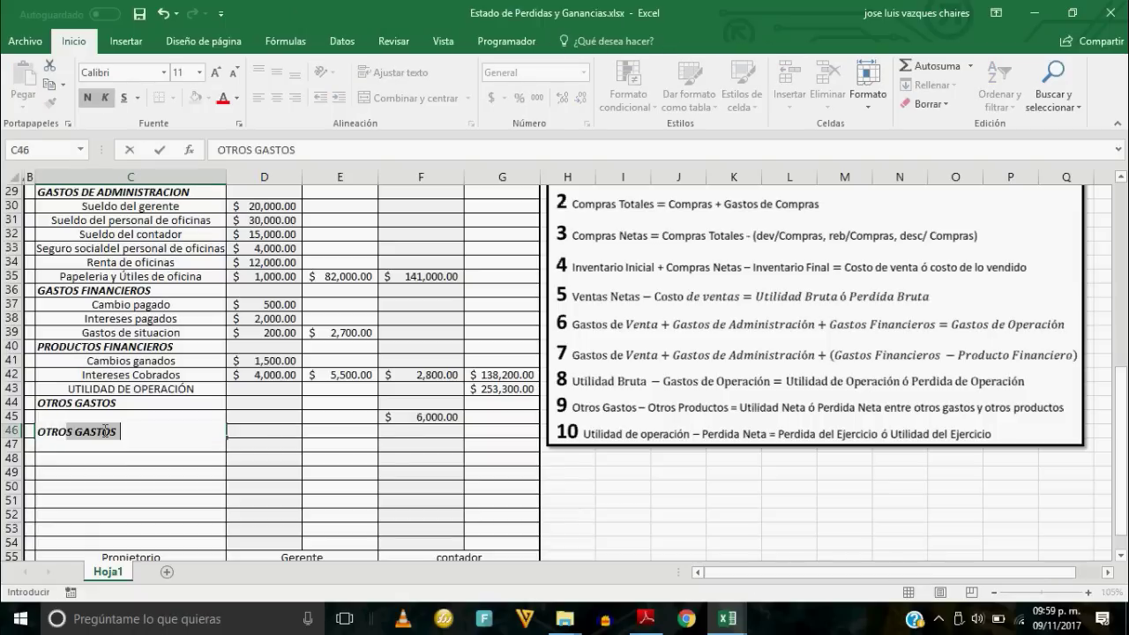
pyautogui.write('PRO')
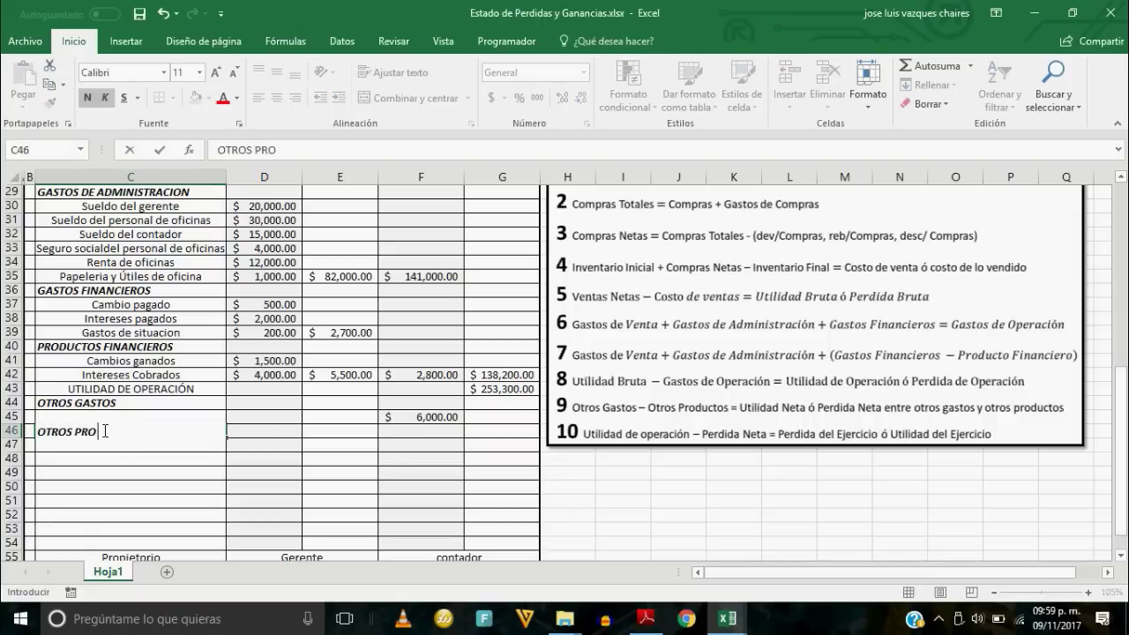
pyautogui.write('DUCTOS')
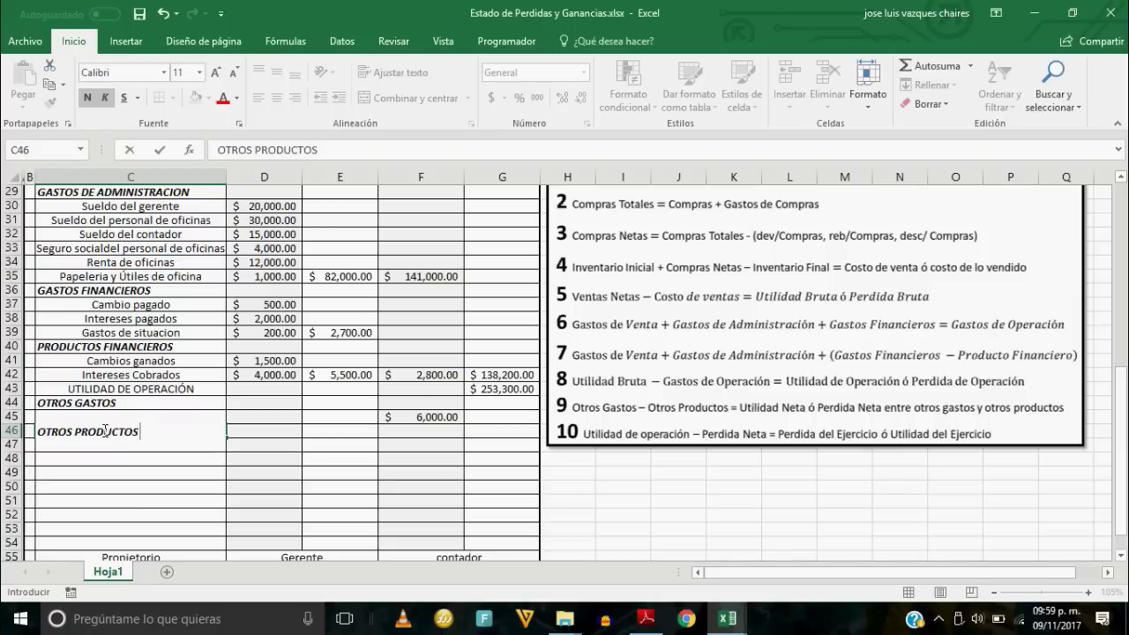
pyautogui.press('Return')
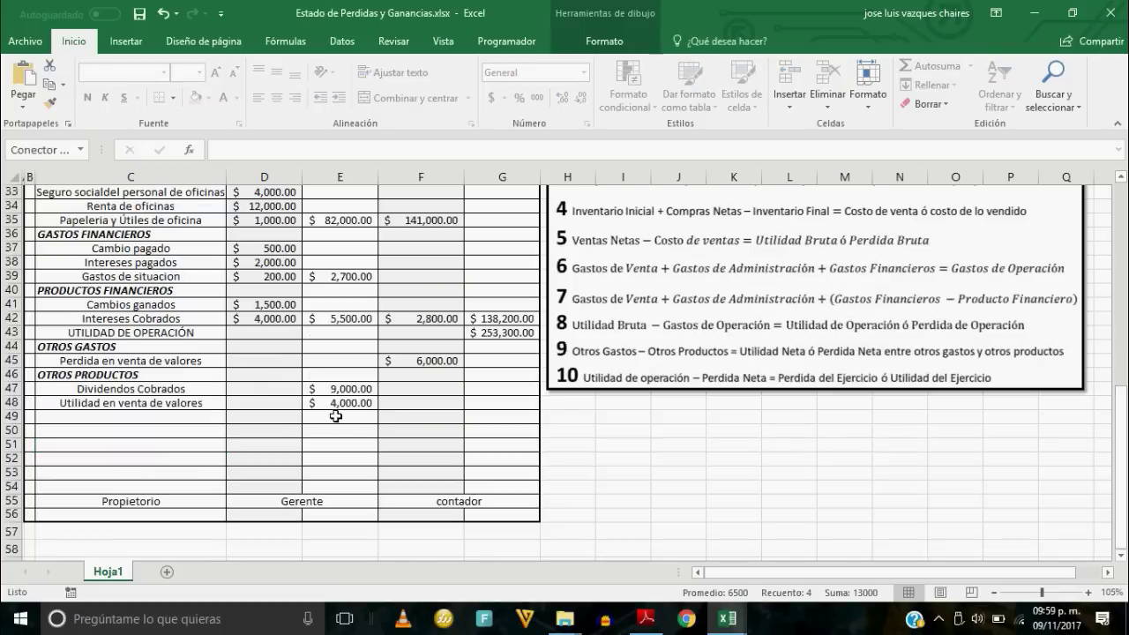
pyautogui.scroll(2, 258, 415)
pyautogui.scroll(3, 441, 441)
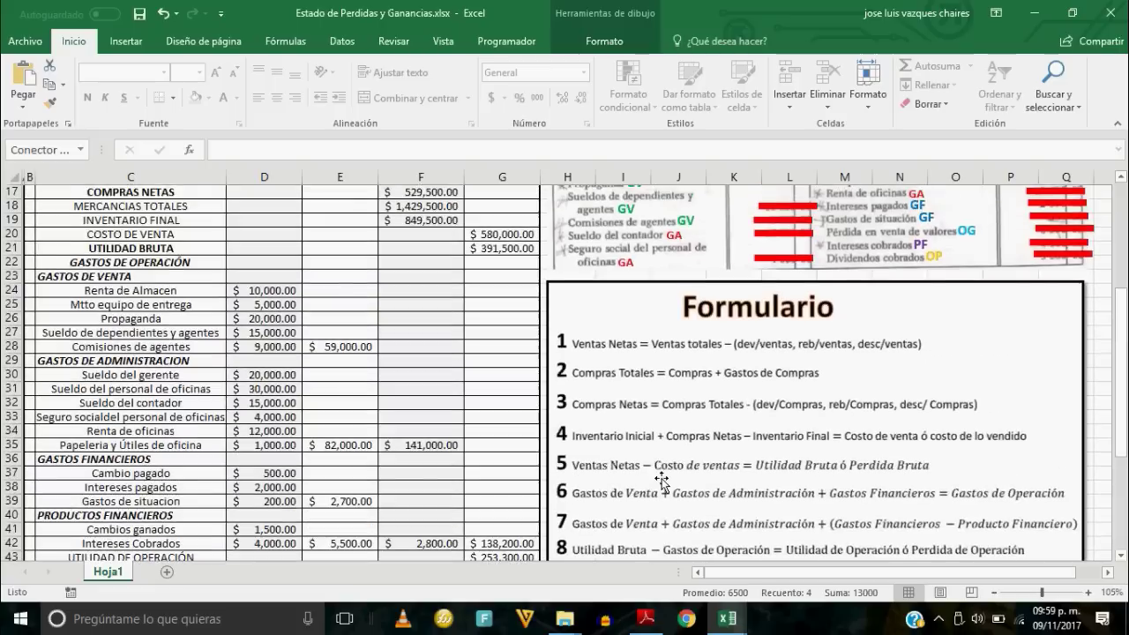
pyautogui.scroll(5, 680, 479)
pyautogui.scroll(1, 681, 479)
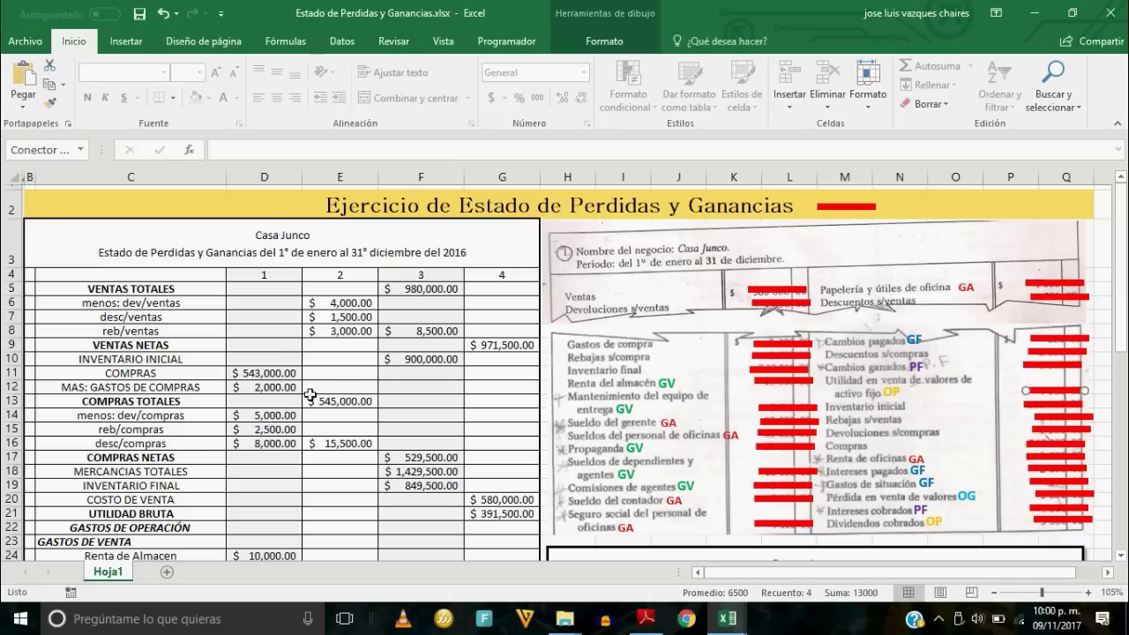
pyautogui.scroll(-4, 617, 353)
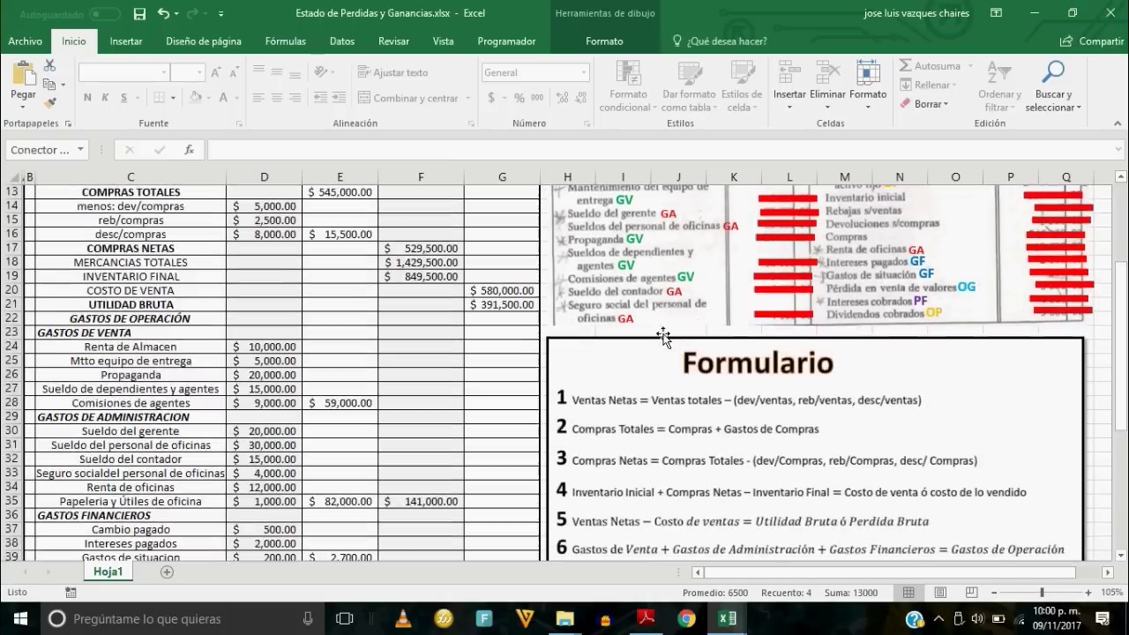
pyautogui.scroll(-5, 618, 353)
pyautogui.scroll(-2, 441, 416)
pyautogui.scroll(-1, 323, 370)
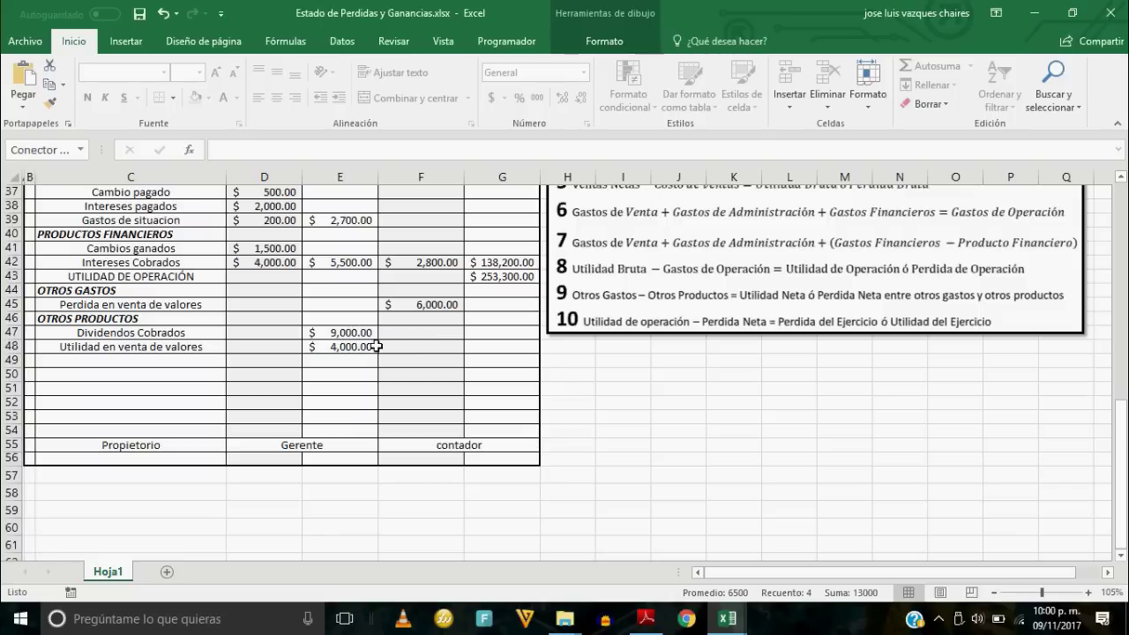
# Total the other products in F48 with =SUMA(E47:E48), giving $13,000.00.
pyautogui.click(406, 346)
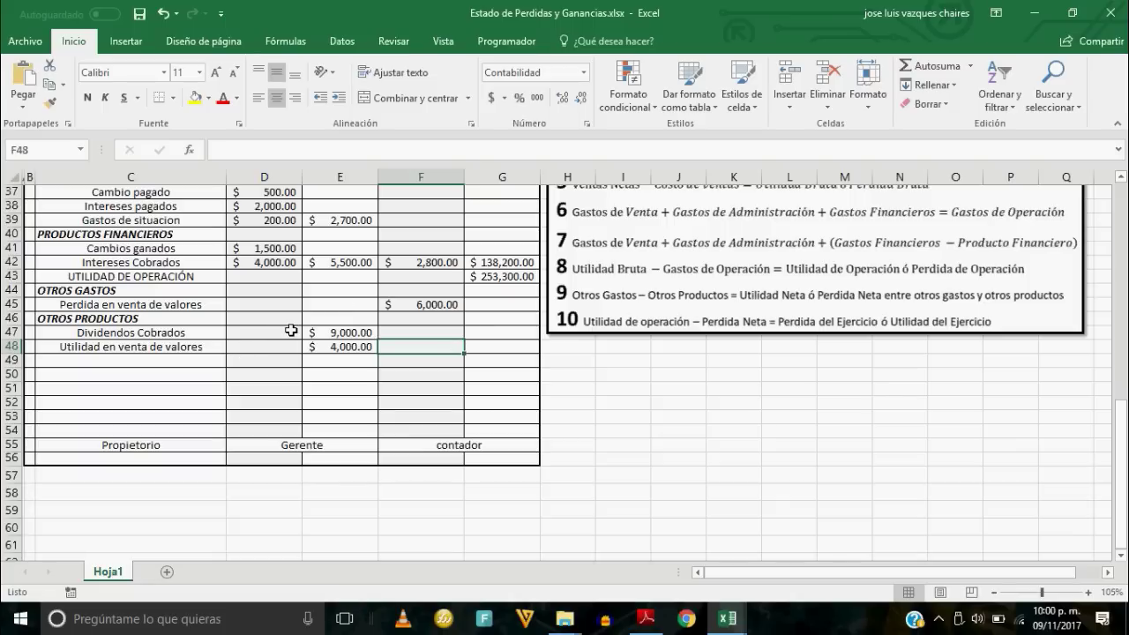
pyautogui.write('=')
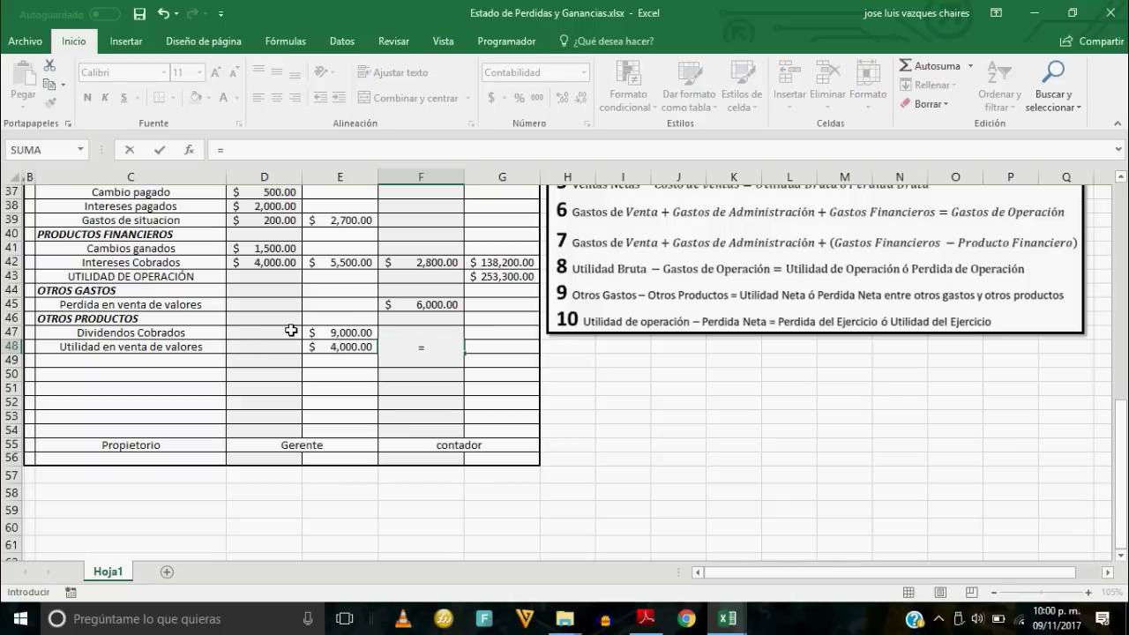
pyautogui.write('SUMA(')
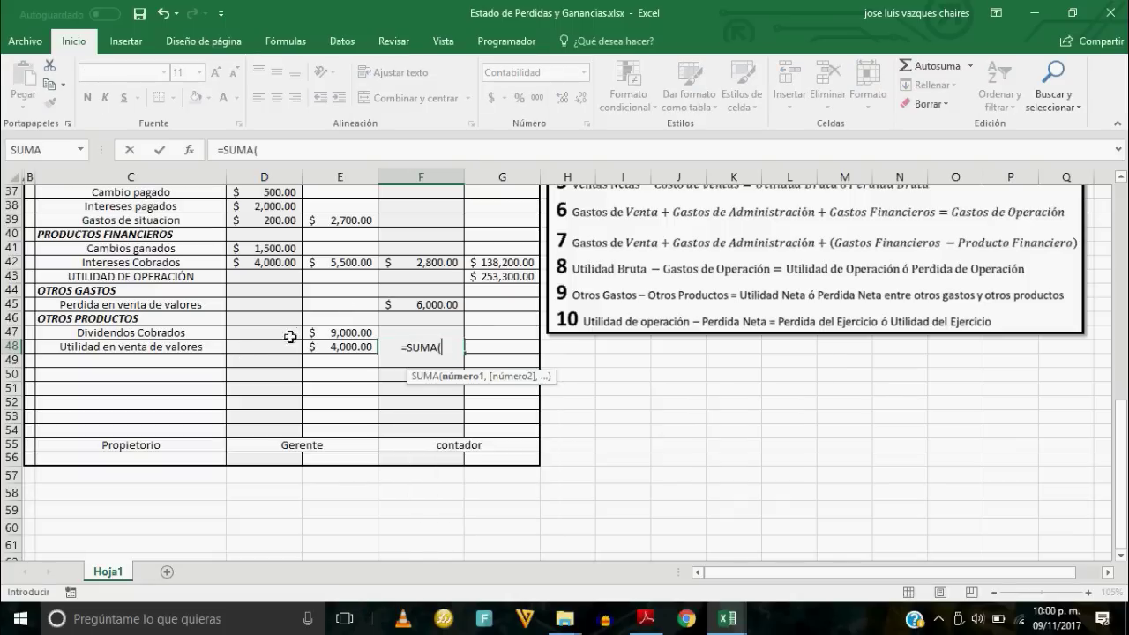
pyautogui.moveTo(322, 333); pyautogui.dragTo(338, 348)
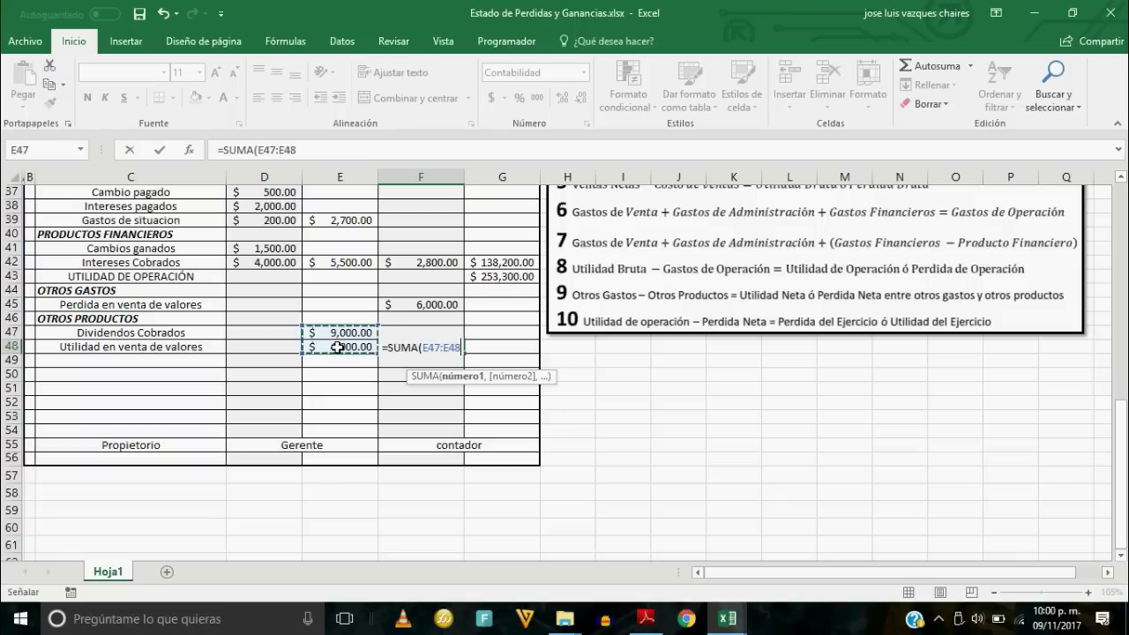
pyautogui.press('Return')
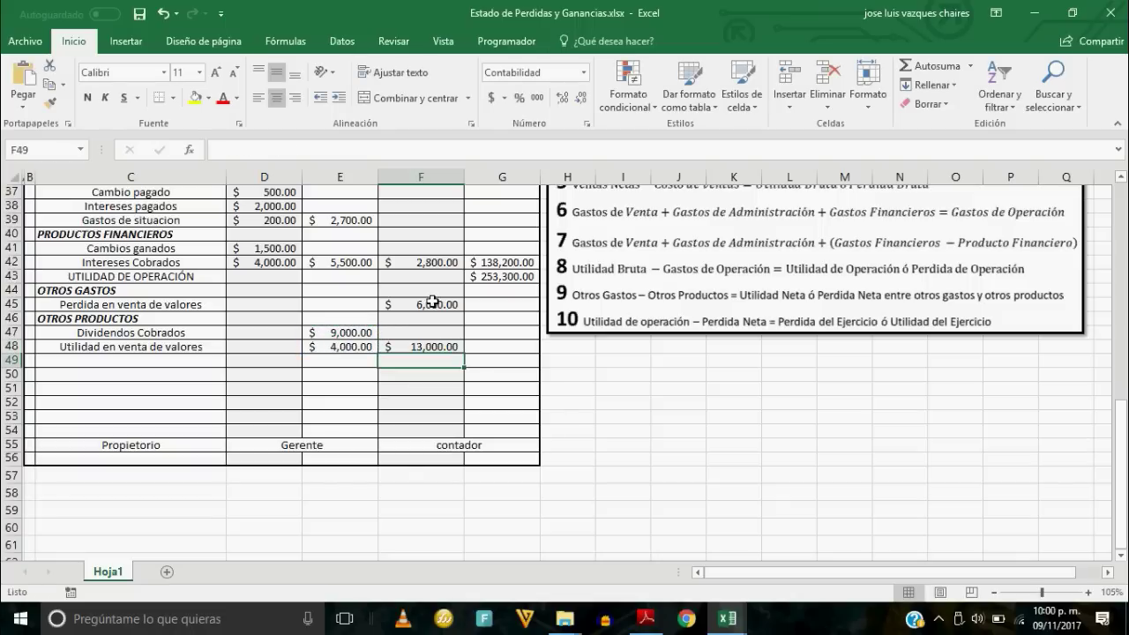
pyautogui.click(432, 302)
pyautogui.click(438, 348)
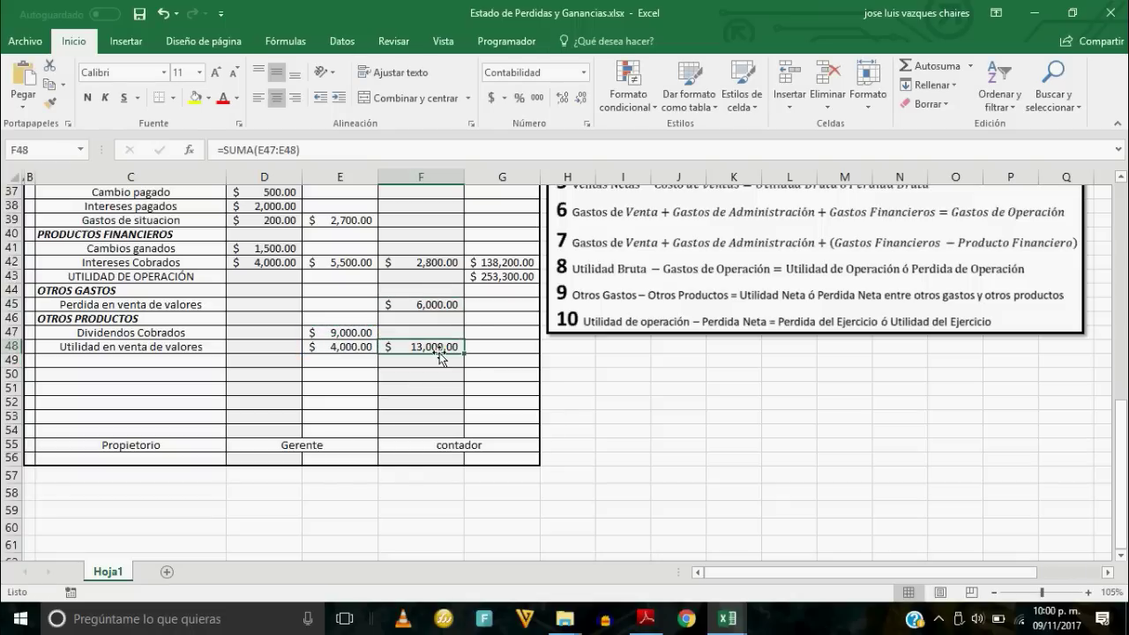
pyautogui.click(479, 348)
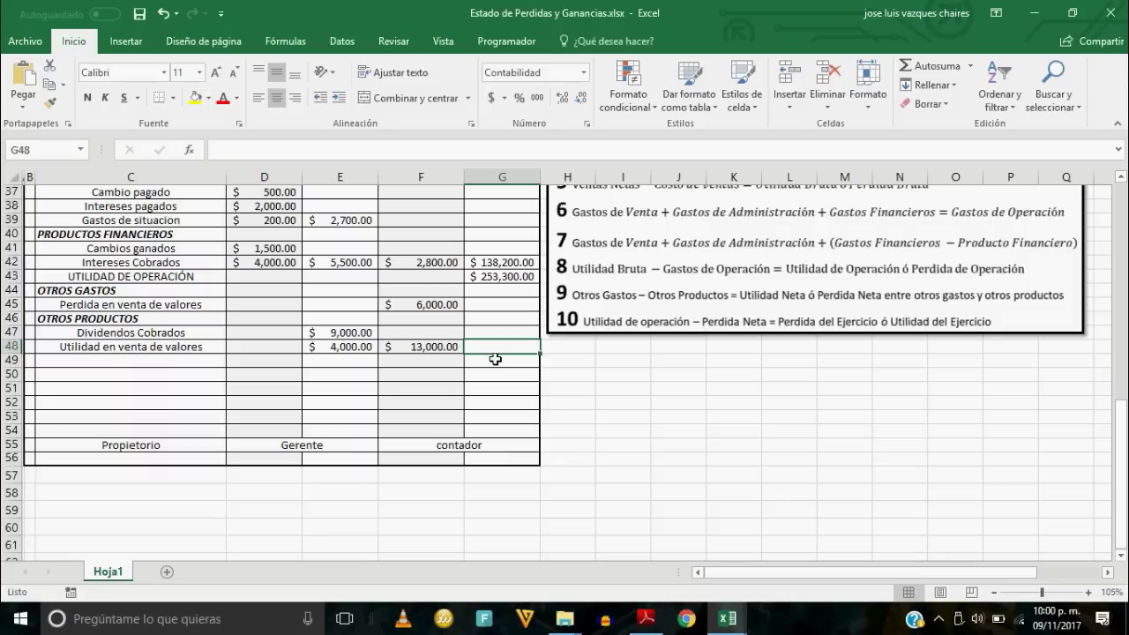
# Enter =F48-F45 in G48 to net other income against other expenses at $7,000.00.
pyautogui.write('=')
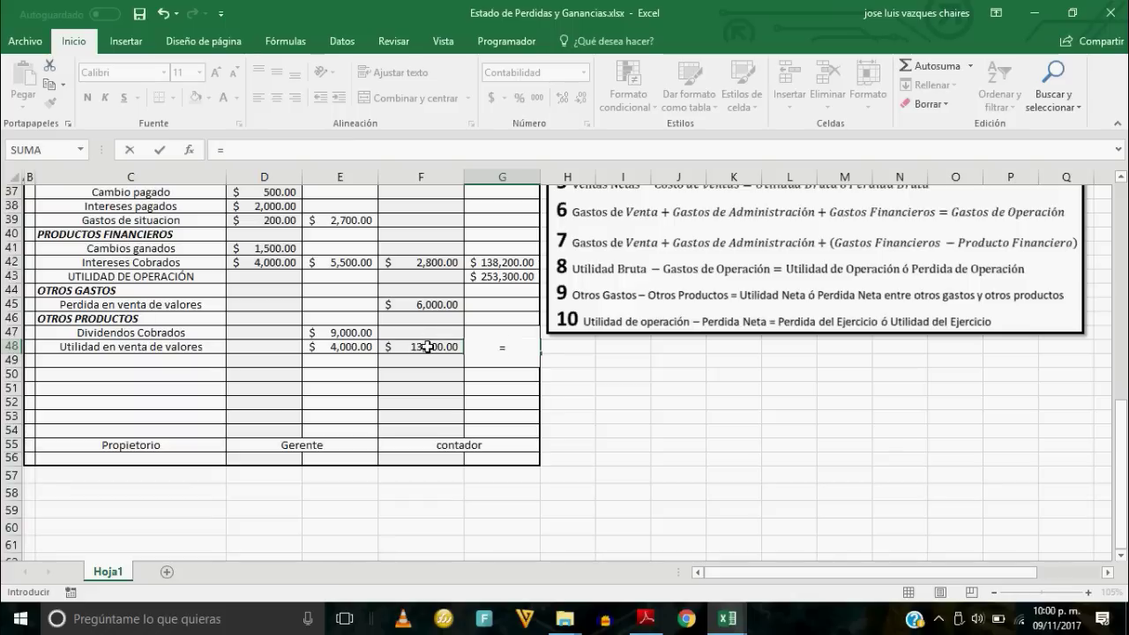
pyautogui.click(427, 346)
pyautogui.write('-')
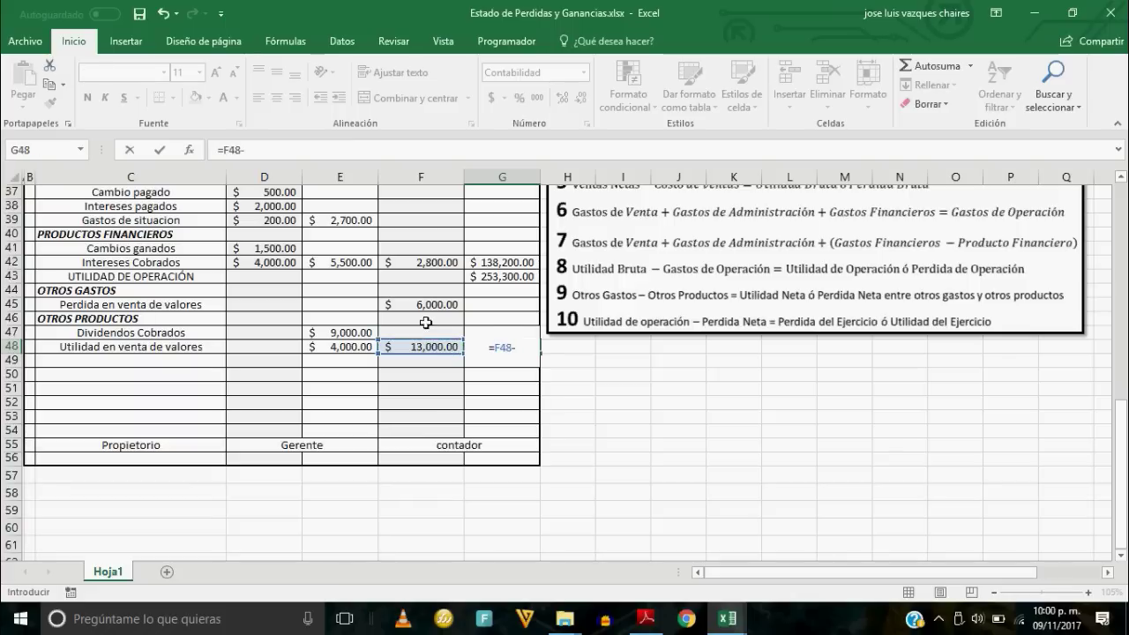
pyautogui.click(429, 305)
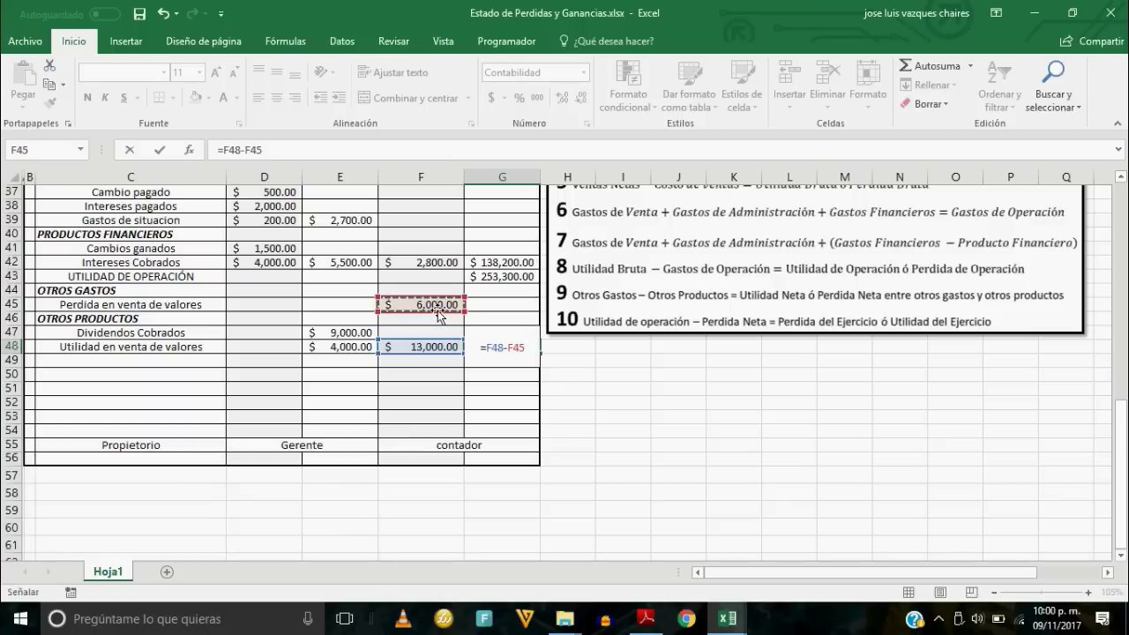
pyautogui.press('Return')
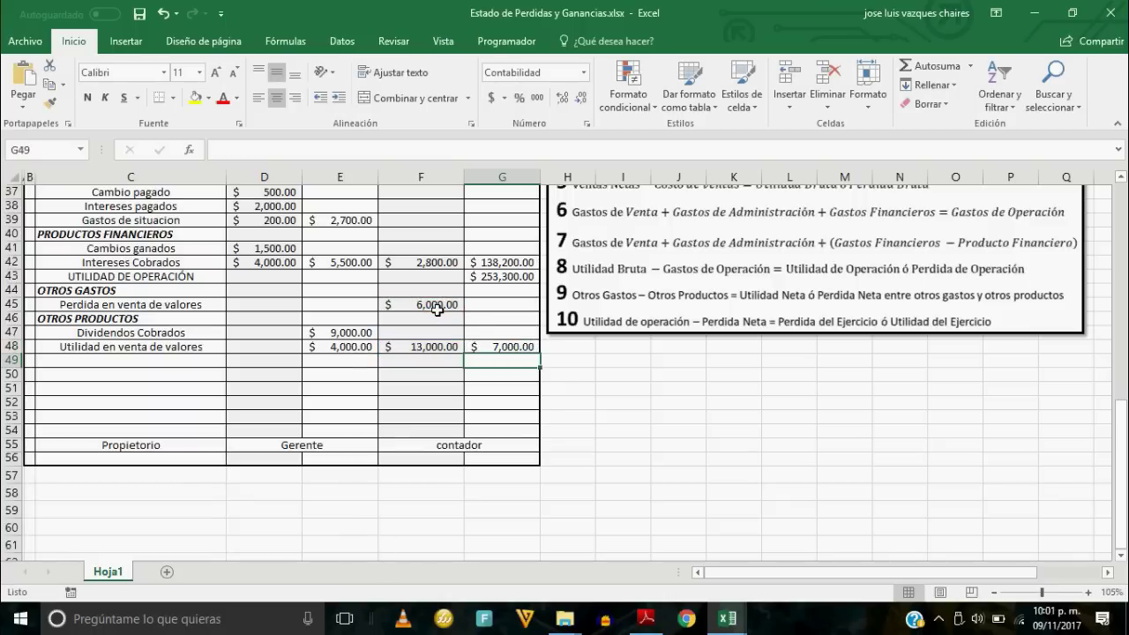
pyautogui.click(503, 347)
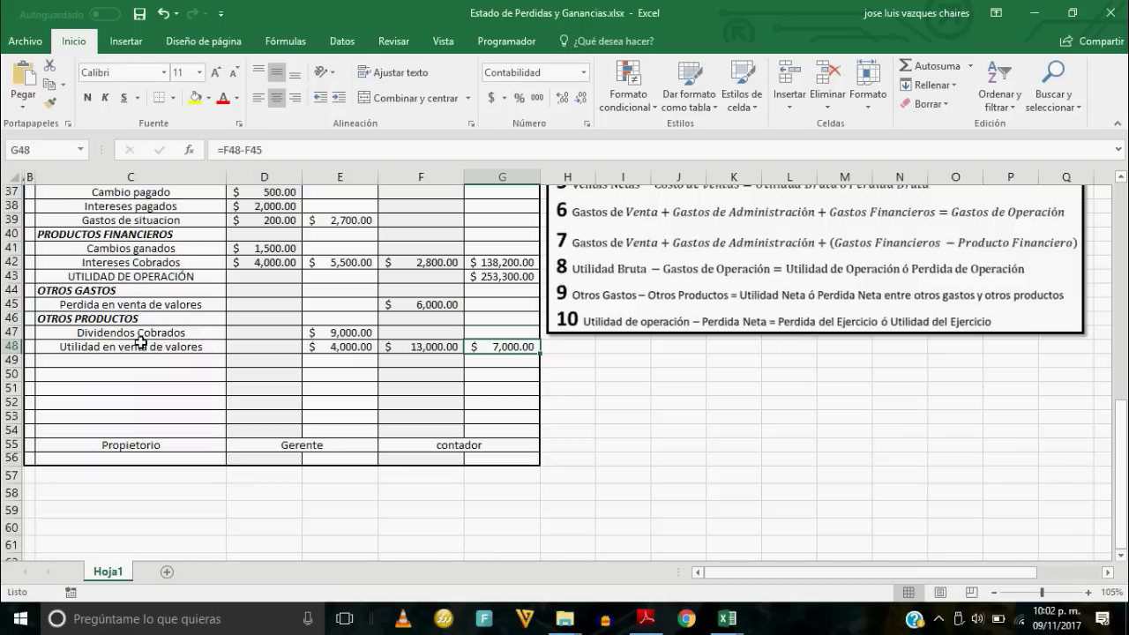
# Compute pre-tax profit in G49 as =G43+G48, totalling $260,300.00.
pyautogui.click(498, 363)
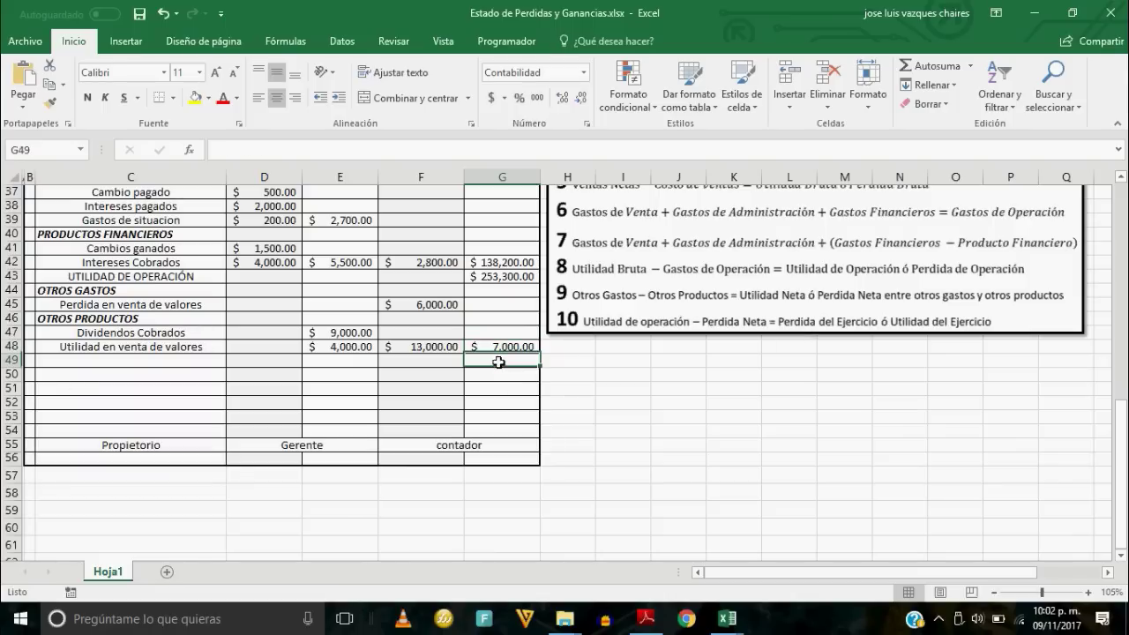
pyautogui.write('=')
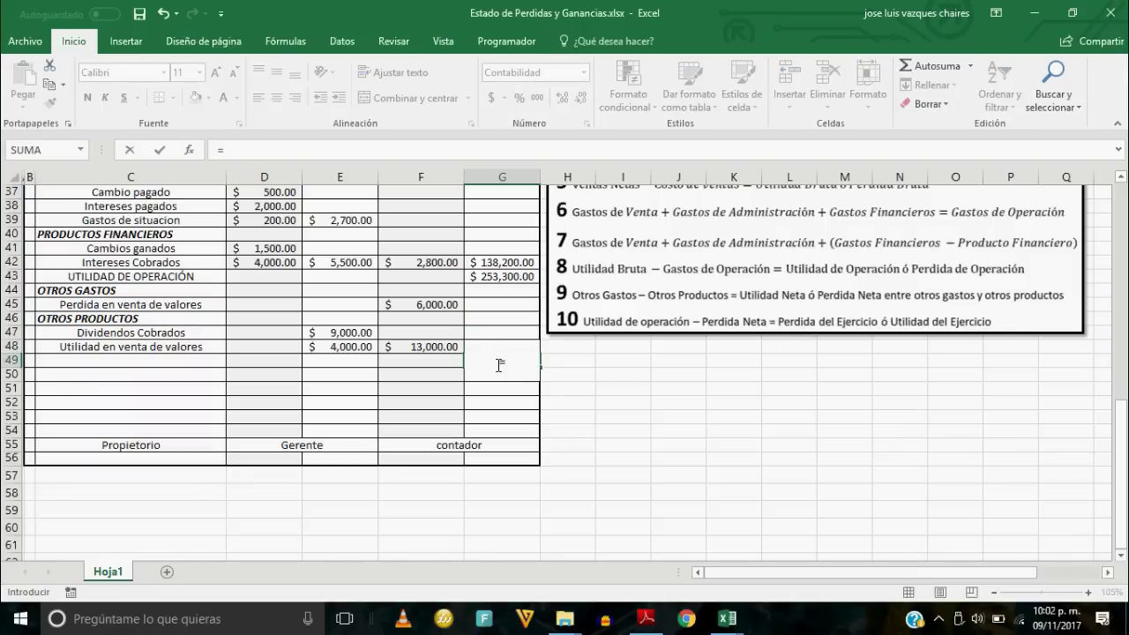
pyautogui.click(488, 277)
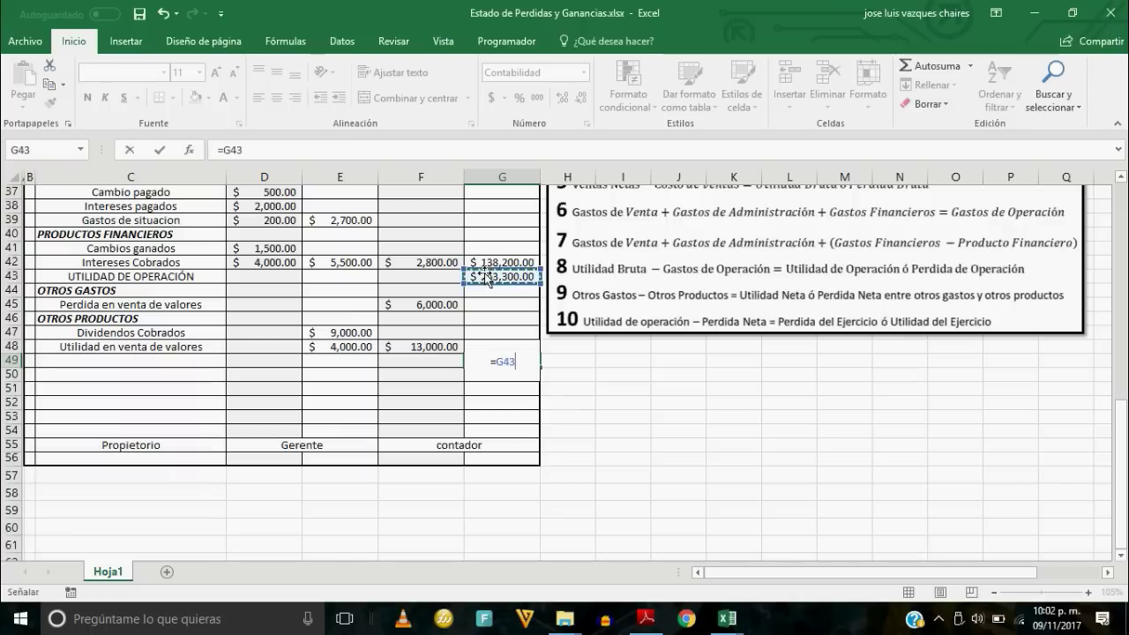
pyautogui.write('+')
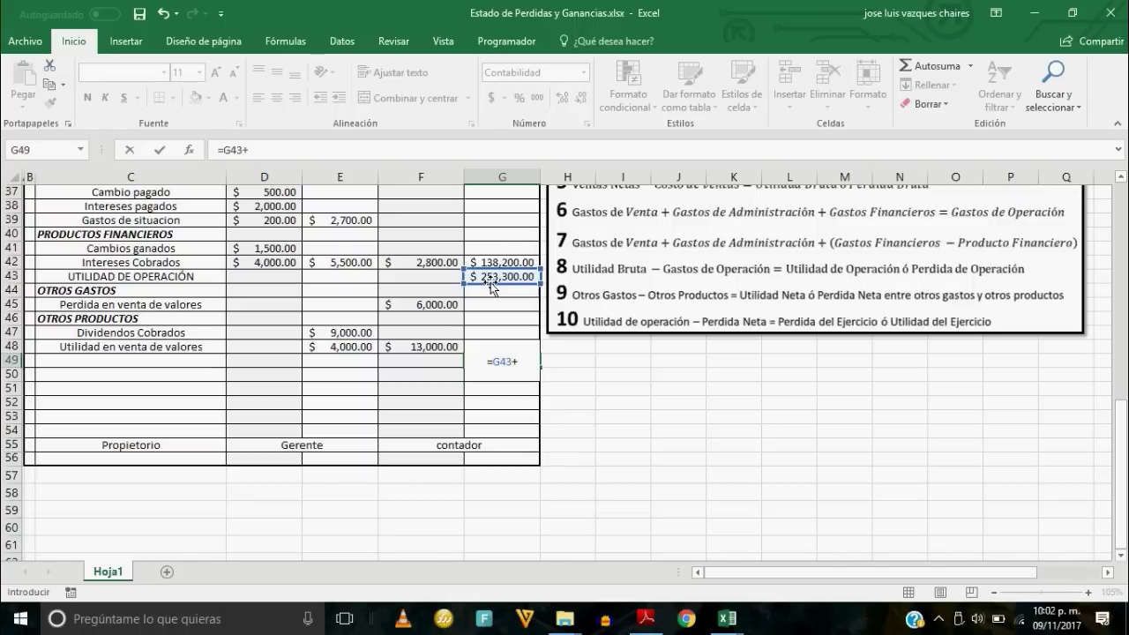
pyautogui.click(486, 335)
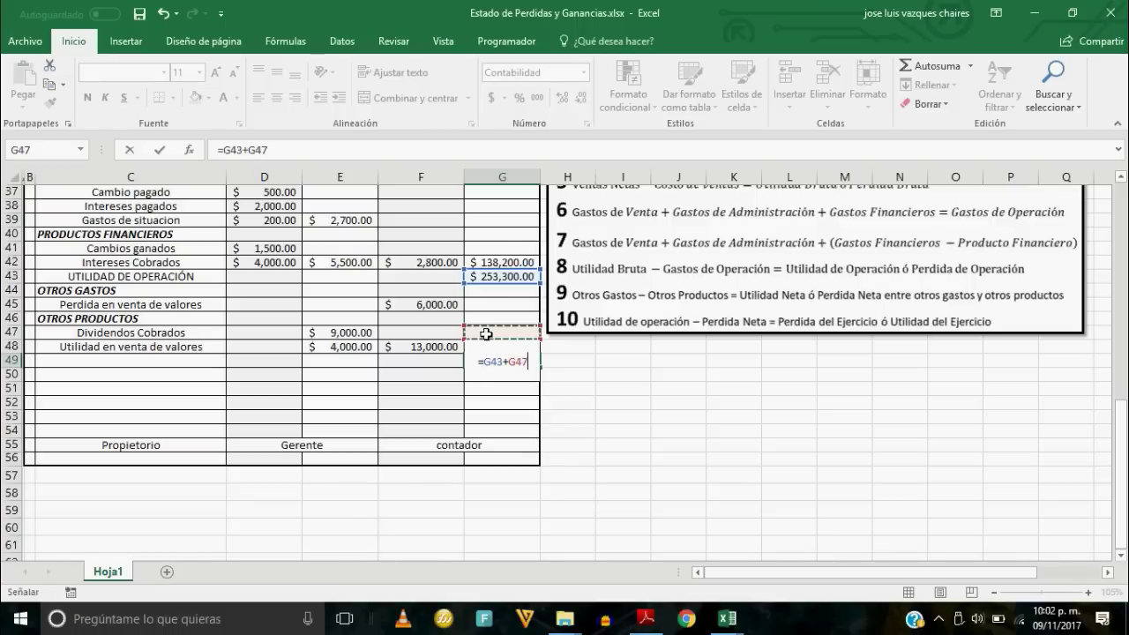
pyautogui.press('Down')
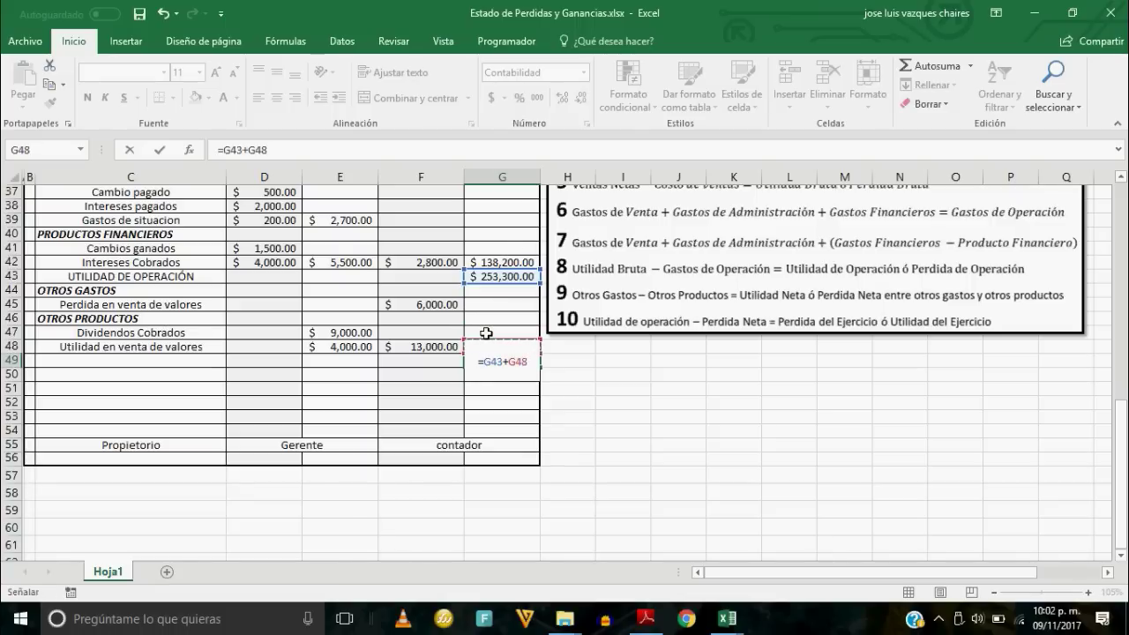
pyautogui.press('Return')
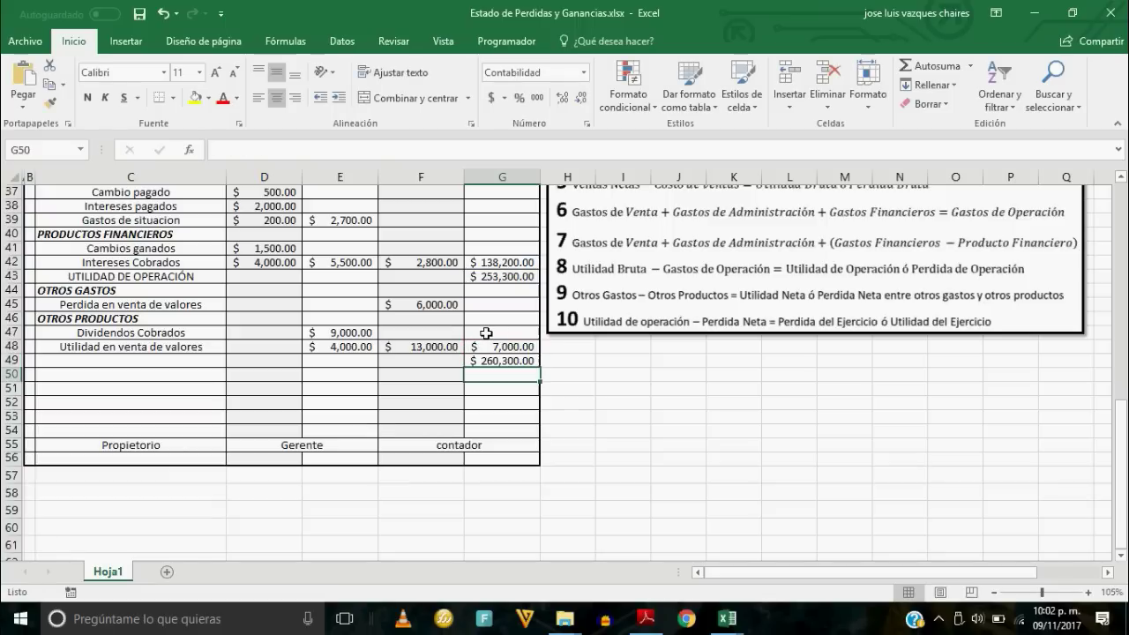
pyautogui.click(481, 361)
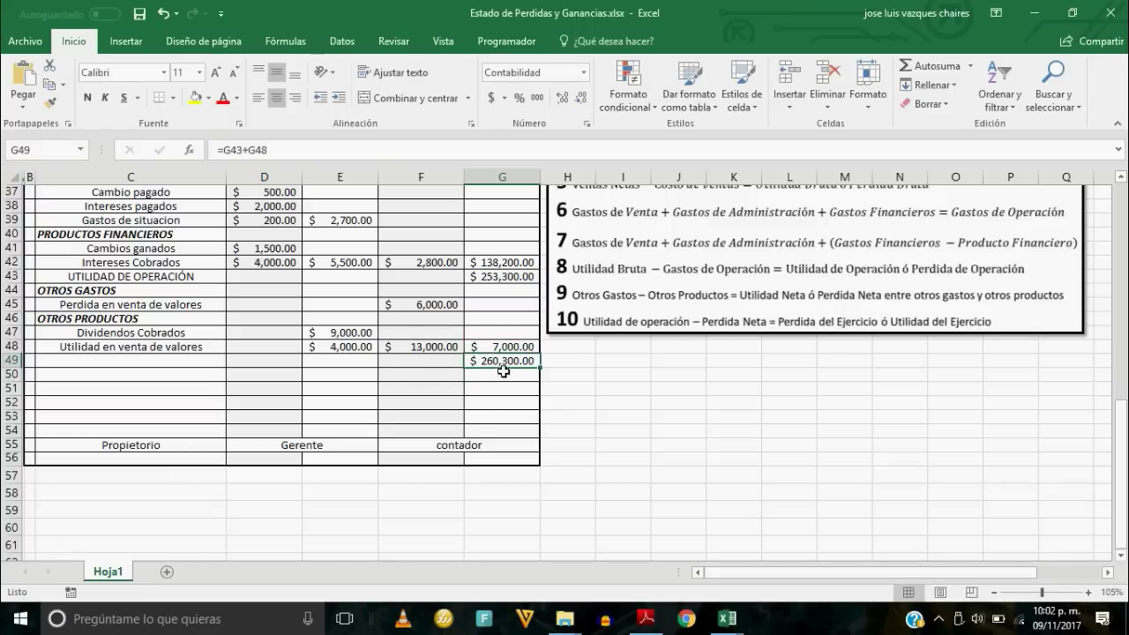
# Enter 'UTILIDAD ANTES DE IMPUESTOS' in C49 next to the $260,300.00 total.
pyautogui.click(134, 359)
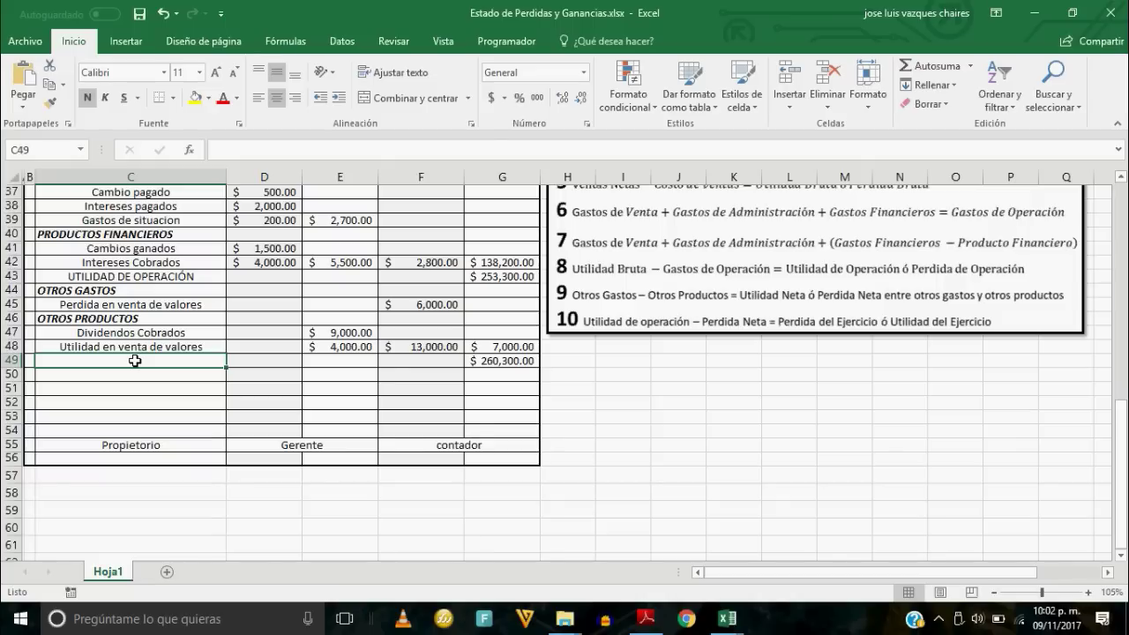
pyautogui.write('U')
pyautogui.write('LID')
pyautogui.press('BackSpace')
pyautogui.press('BackSpace')
pyautogui.press('BackSpace')
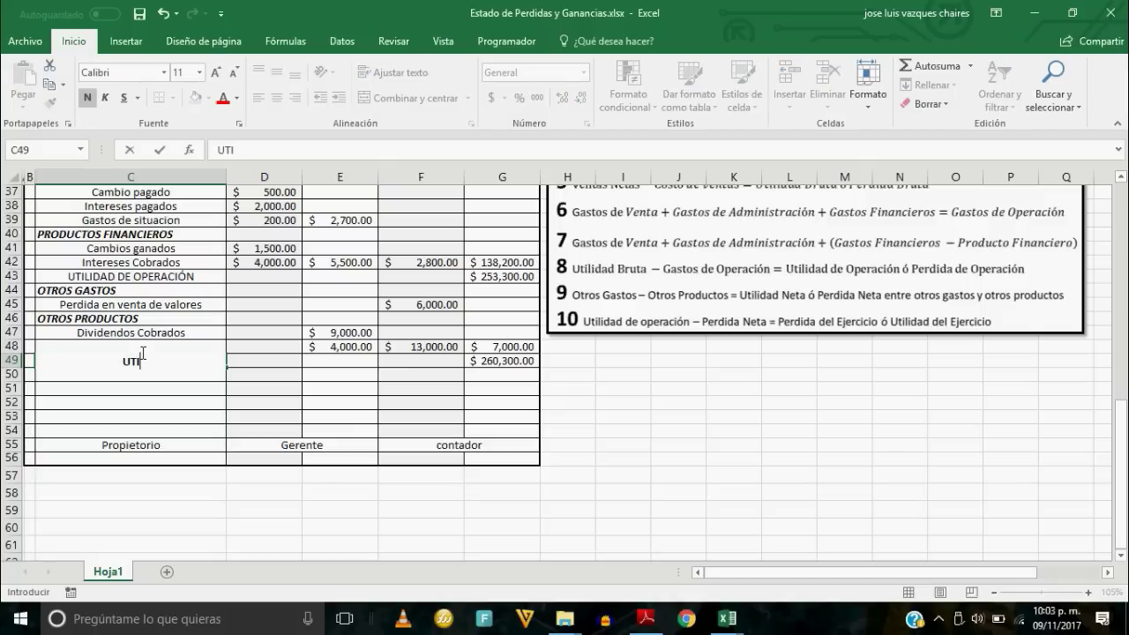
pyautogui.write('LIDAD')
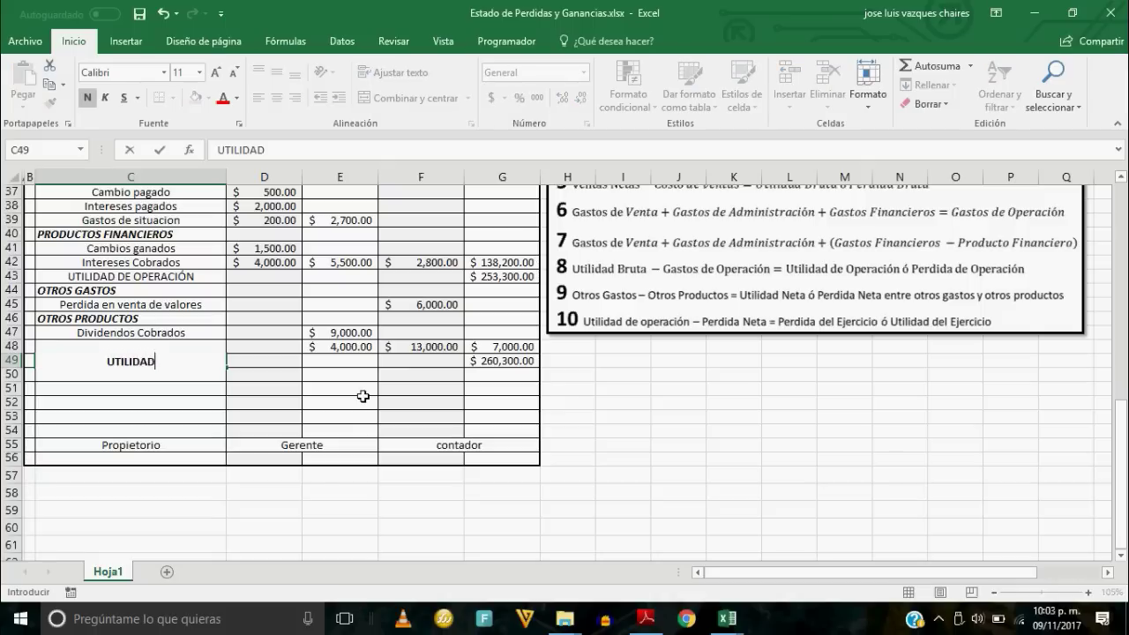
pyautogui.write(' DEL EJERCICIO')
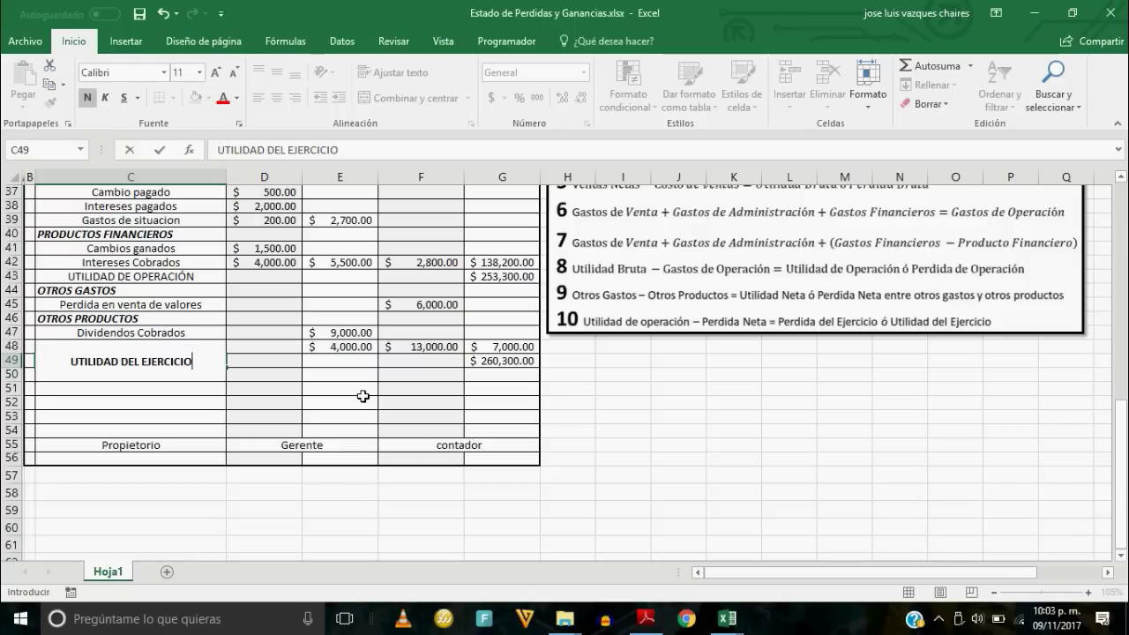
pyautogui.press('BackSpace')
pyautogui.press('BackSpace')
pyautogui.press('BackSpace')
pyautogui.press('BackSpace')
pyautogui.press('BackSpace')
pyautogui.write('ANTES DE IMPUESTOS')
pyautogui.press('Return')
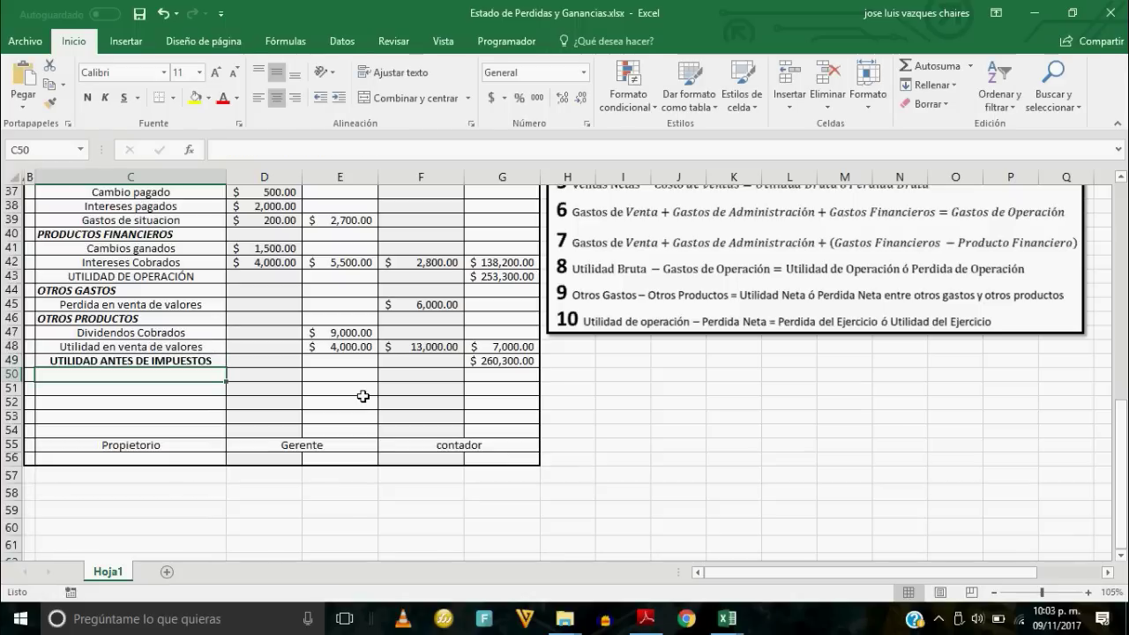
pyautogui.click(494, 363)
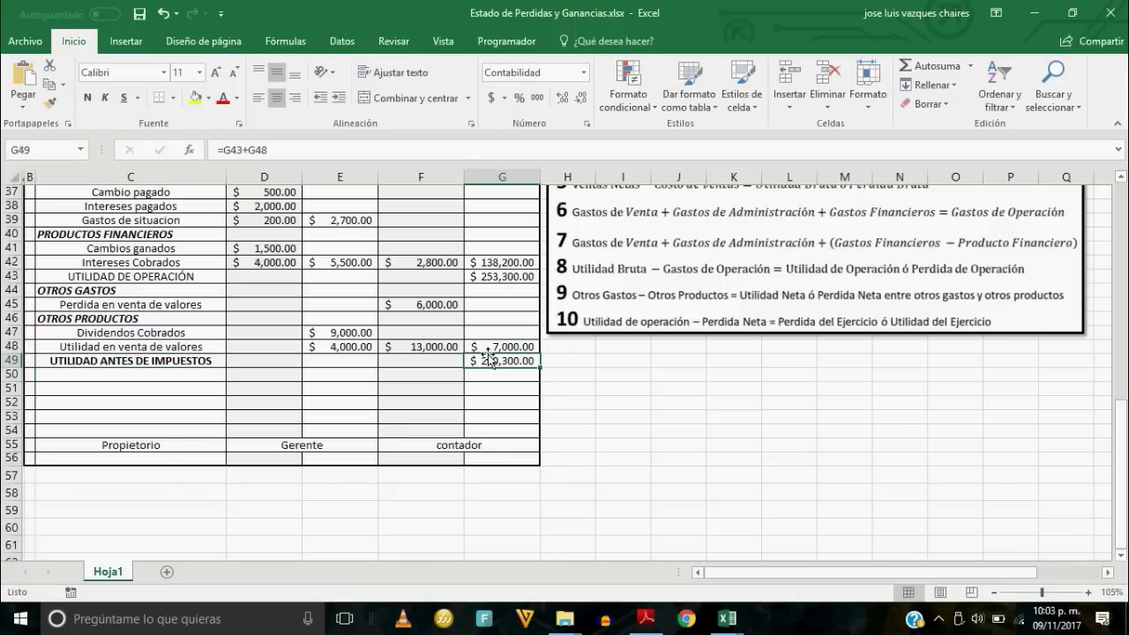
pyautogui.scroll(6, 326, 371)
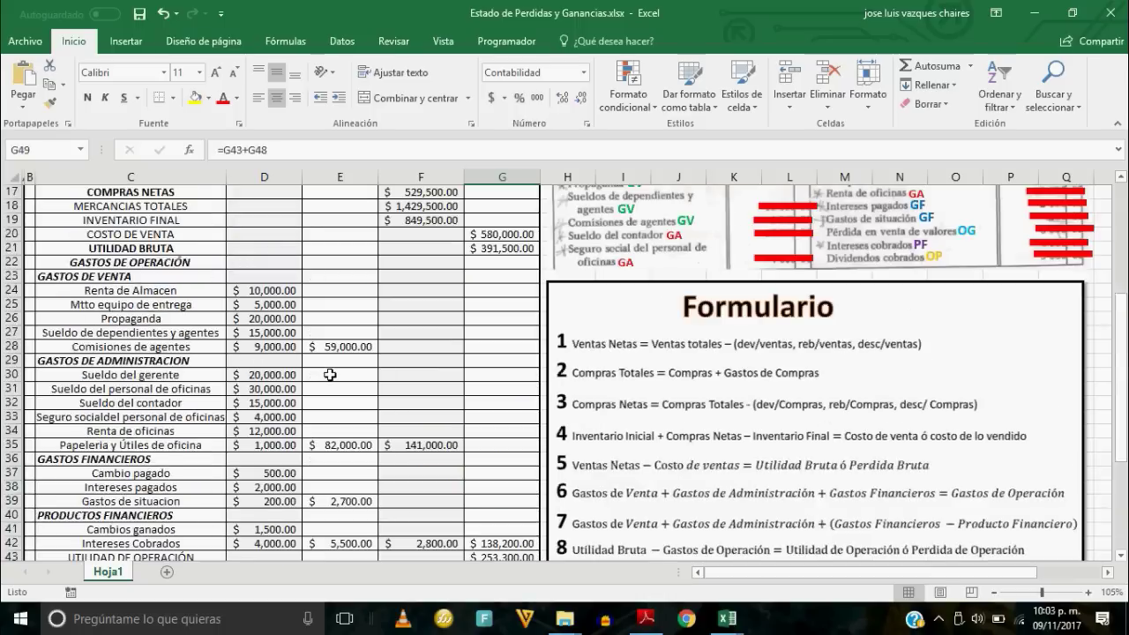
pyautogui.scroll(4, 327, 370)
pyautogui.scroll(1, 327, 371)
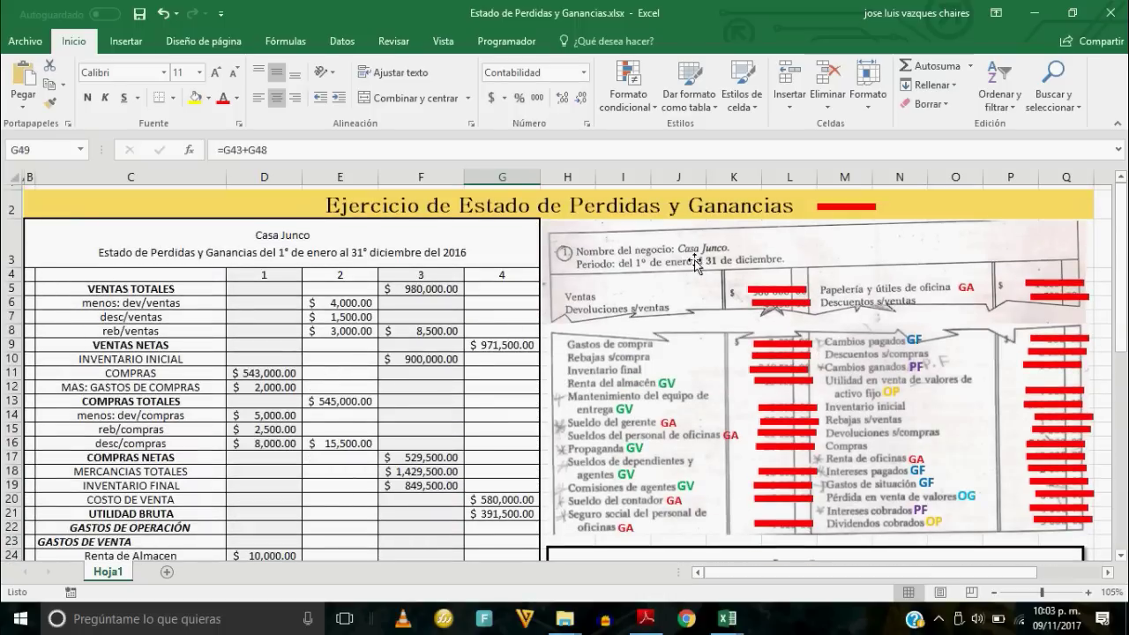
pyautogui.scroll(-5, 396, 359)
pyautogui.scroll(-7, 396, 359)
pyautogui.scroll(-3, 396, 359)
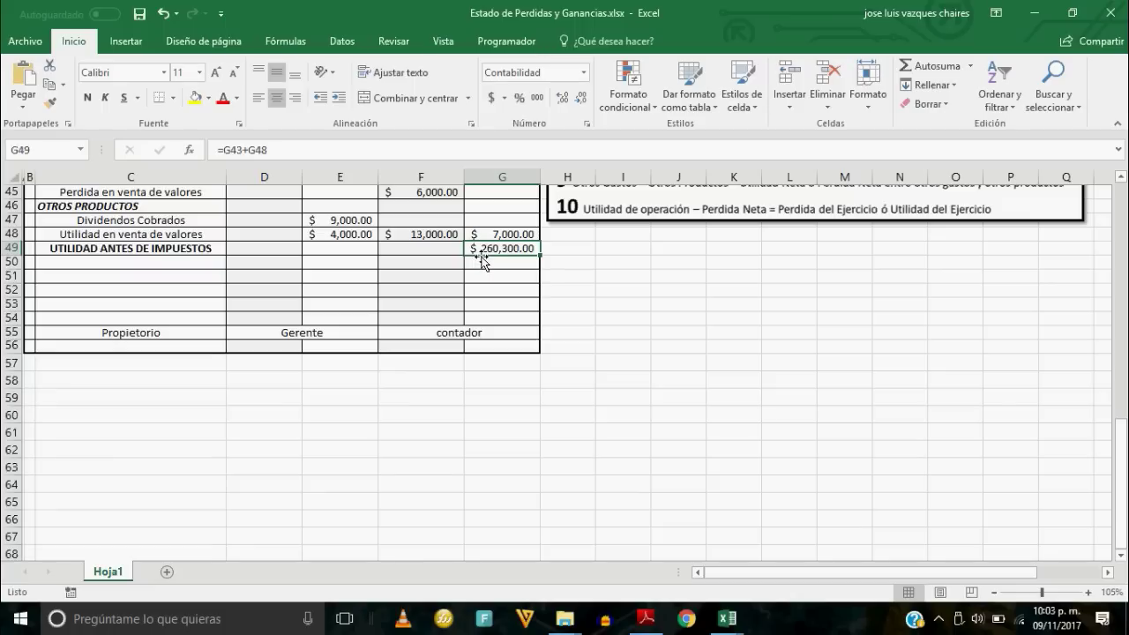
pyautogui.scroll(3, 524, 262)
pyautogui.scroll(10, 524, 262)
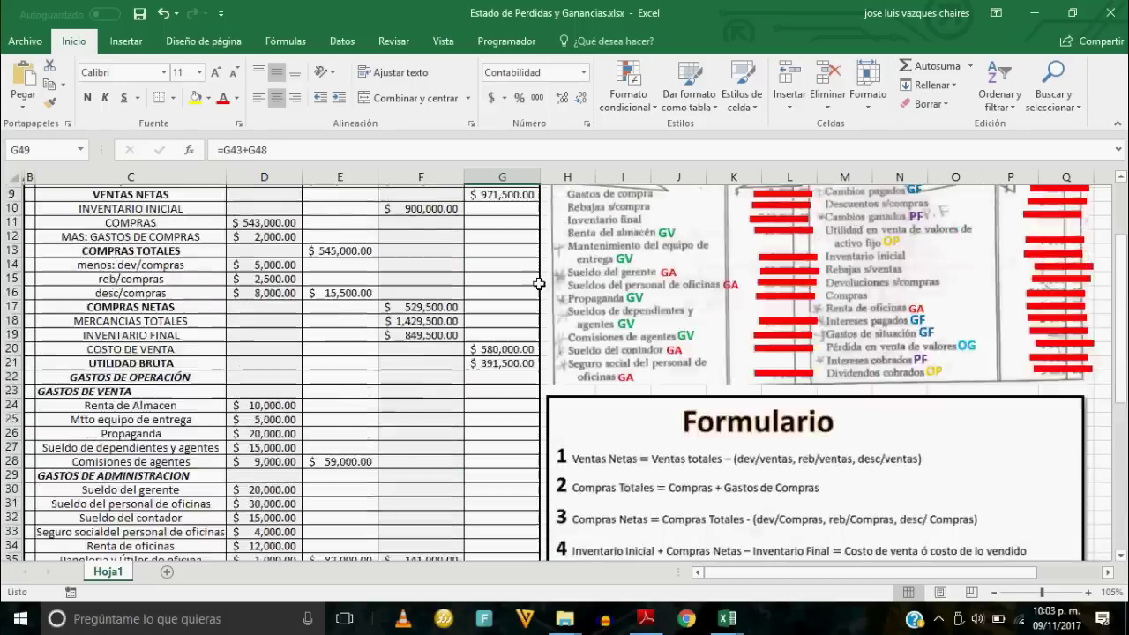
pyautogui.scroll(2, 618, 269)
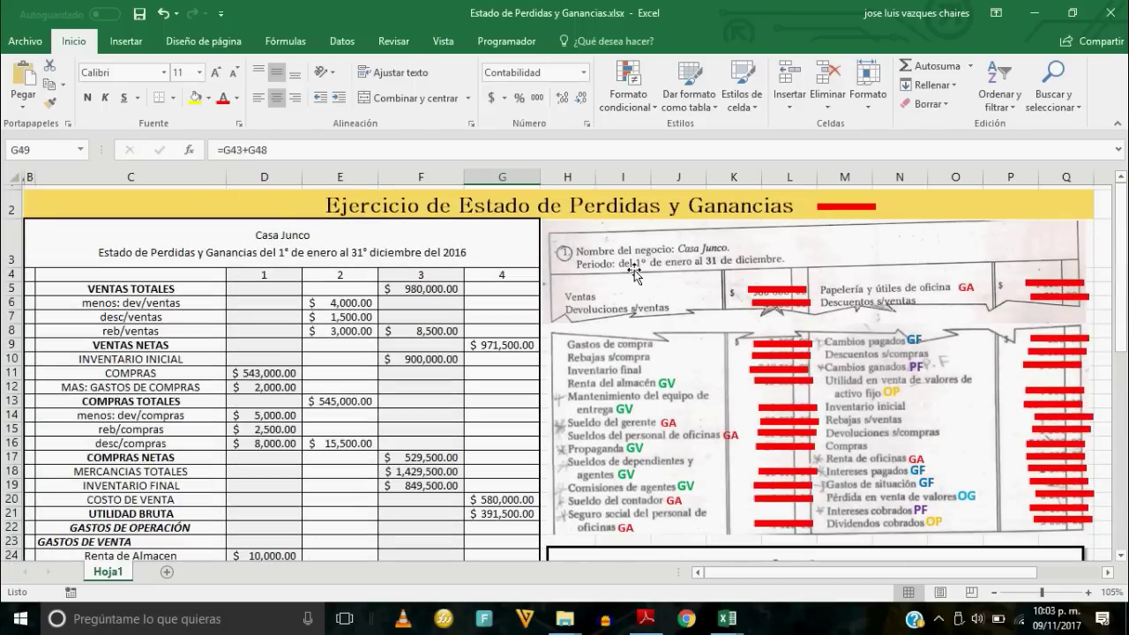
pyautogui.scroll(-4, 626, 274)
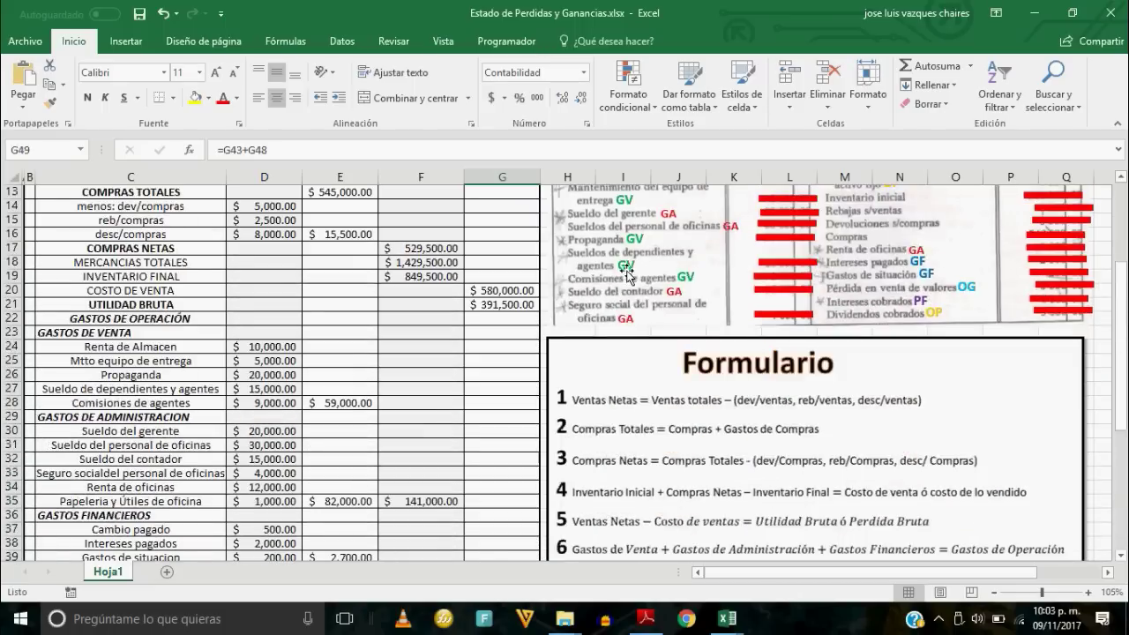
pyautogui.scroll(-7, 533, 291)
pyautogui.scroll(-4, 500, 302)
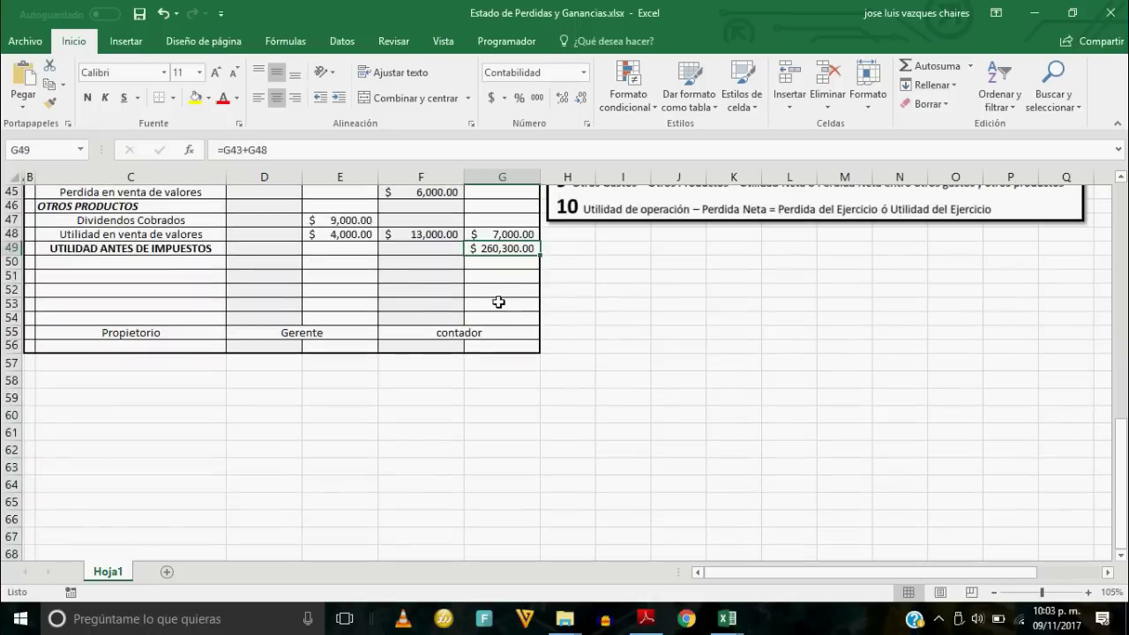
# Enter the labels 'ISR 30%' in C50 and 'PTU 10%' in C51.
pyautogui.click(162, 265)
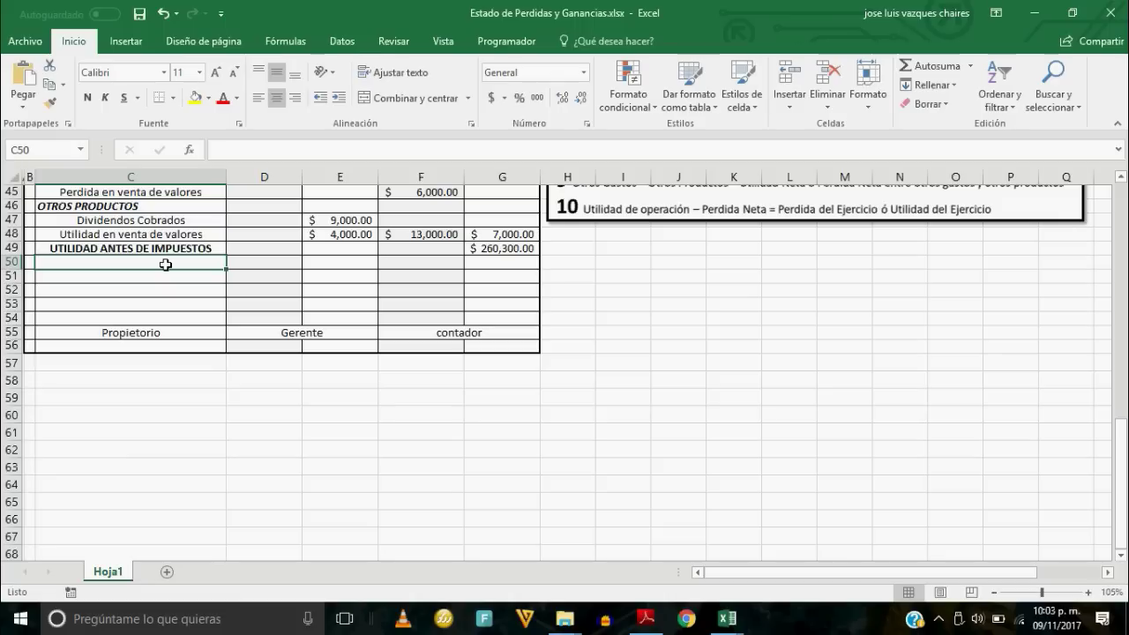
pyautogui.write('is')
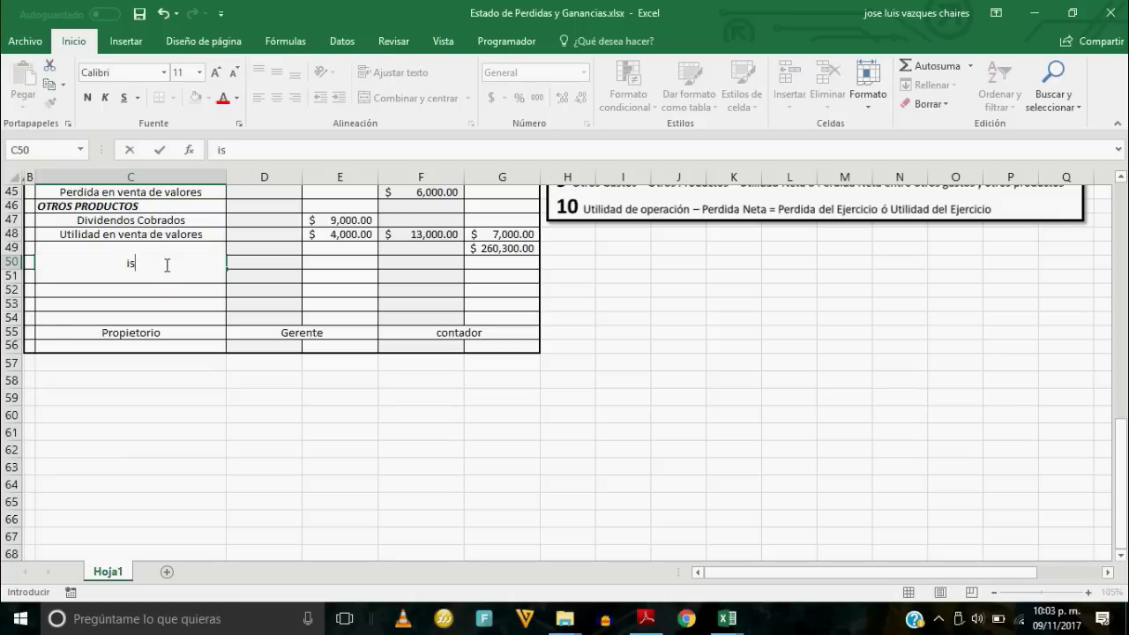
pyautogui.press('BackSpace')
pyautogui.press('BackSpace')
pyautogui.write('ISR ')
pyautogui.write('30')
pyautogui.write('%')
pyautogui.press('Return')
pyautogui.write('p')
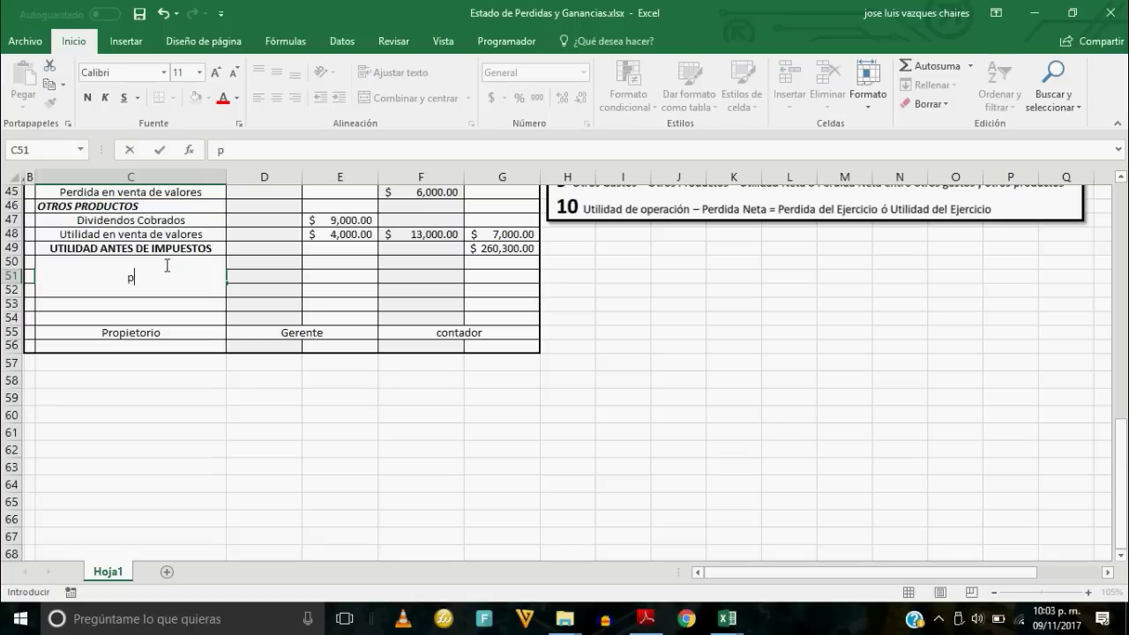
pyautogui.write('tu')
pyautogui.press('BackSpace')
pyautogui.press('BackSpace')
pyautogui.write('TU 10%')
pyautogui.press('Return')
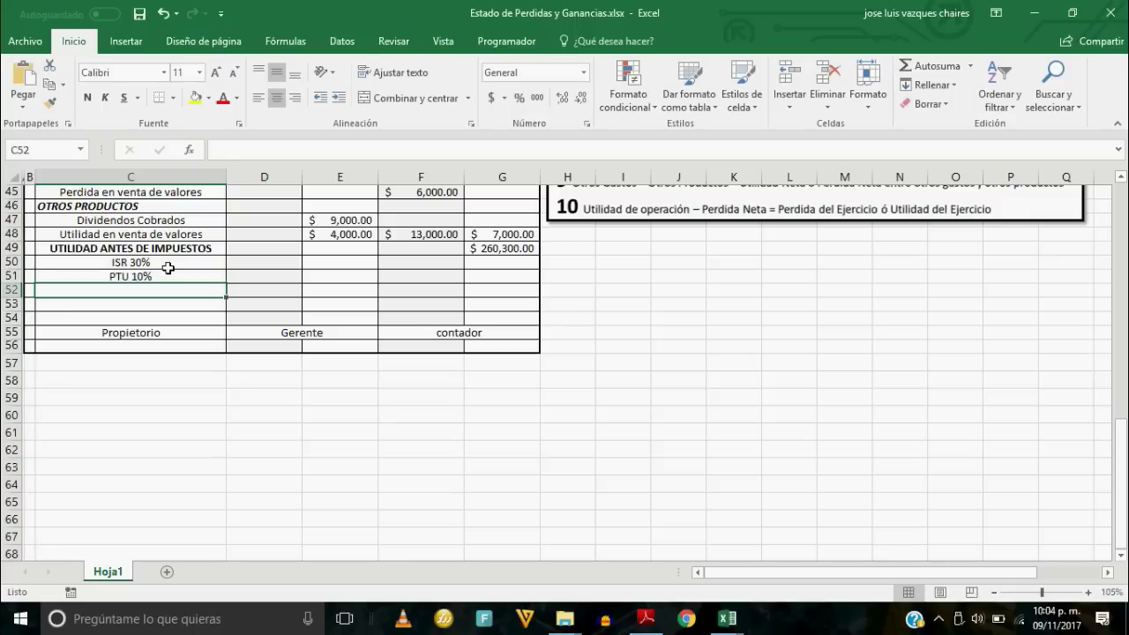
# Compute ISR in G50 as =G49*.3, giving $78,090.00.
pyautogui.click(513, 262)
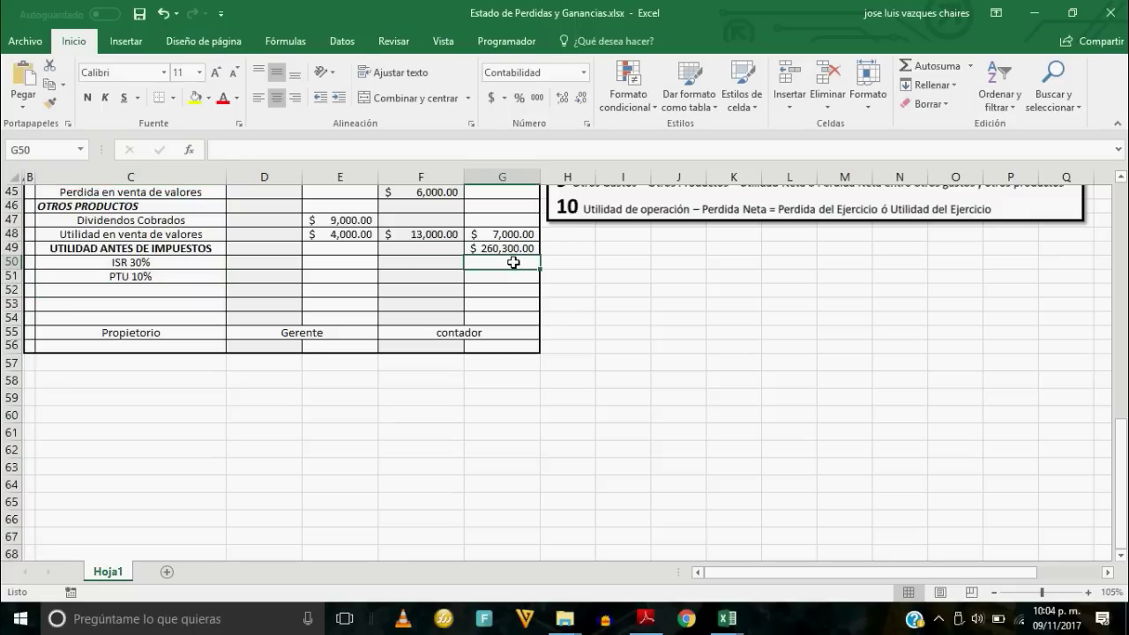
pyautogui.write('=')
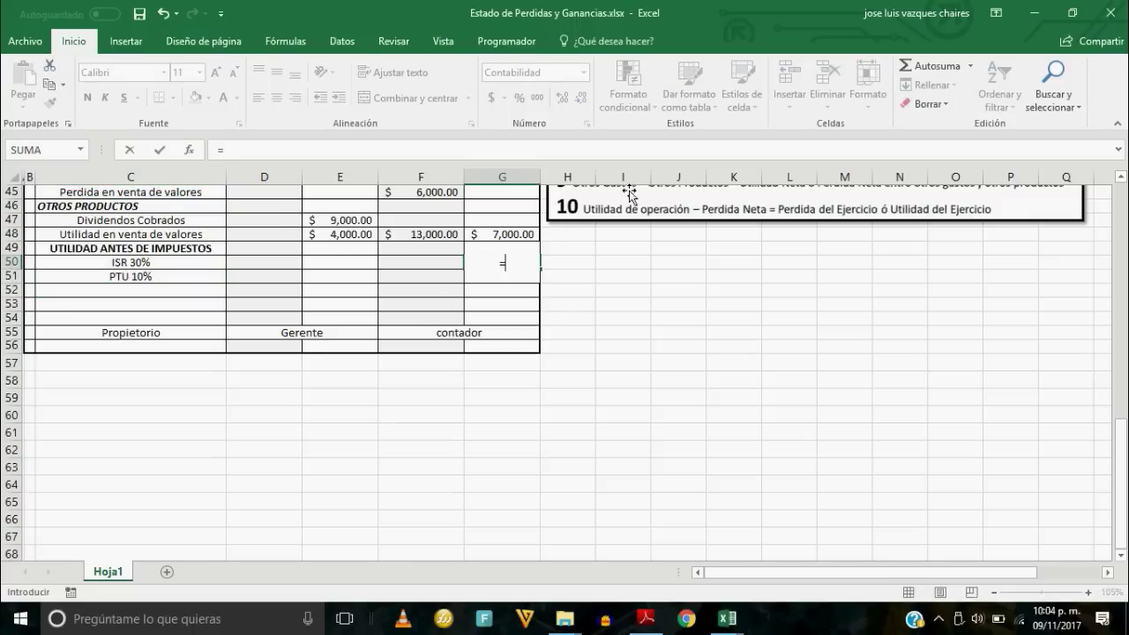
pyautogui.click(441, 262)
pyautogui.press('Up')
pyautogui.click(428, 267)
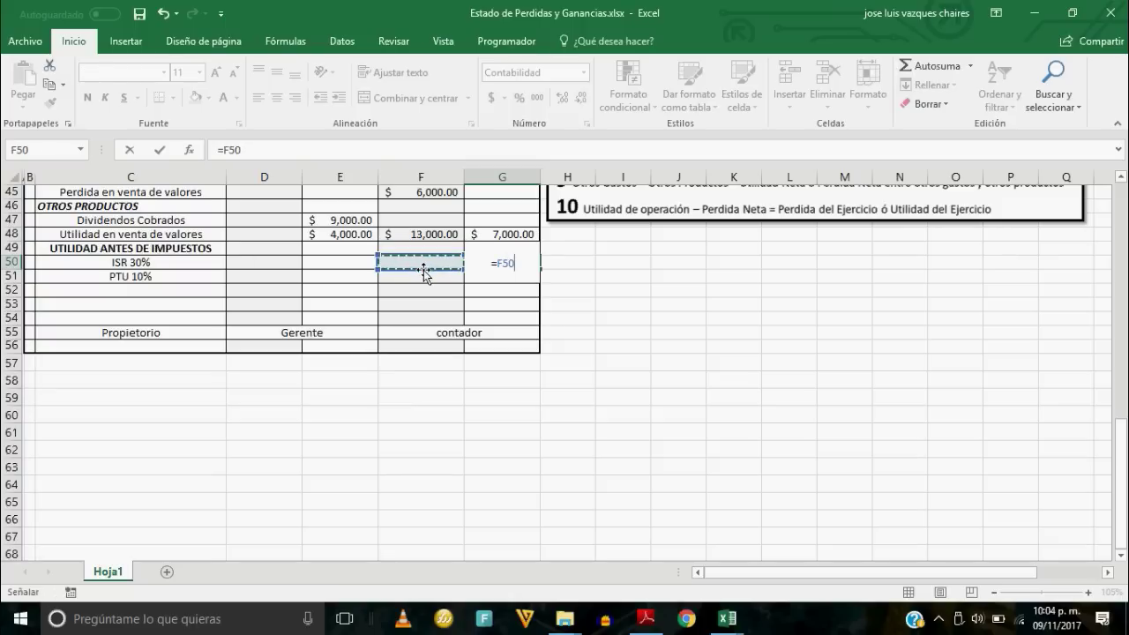
pyautogui.press('Up')
pyautogui.press('Right')
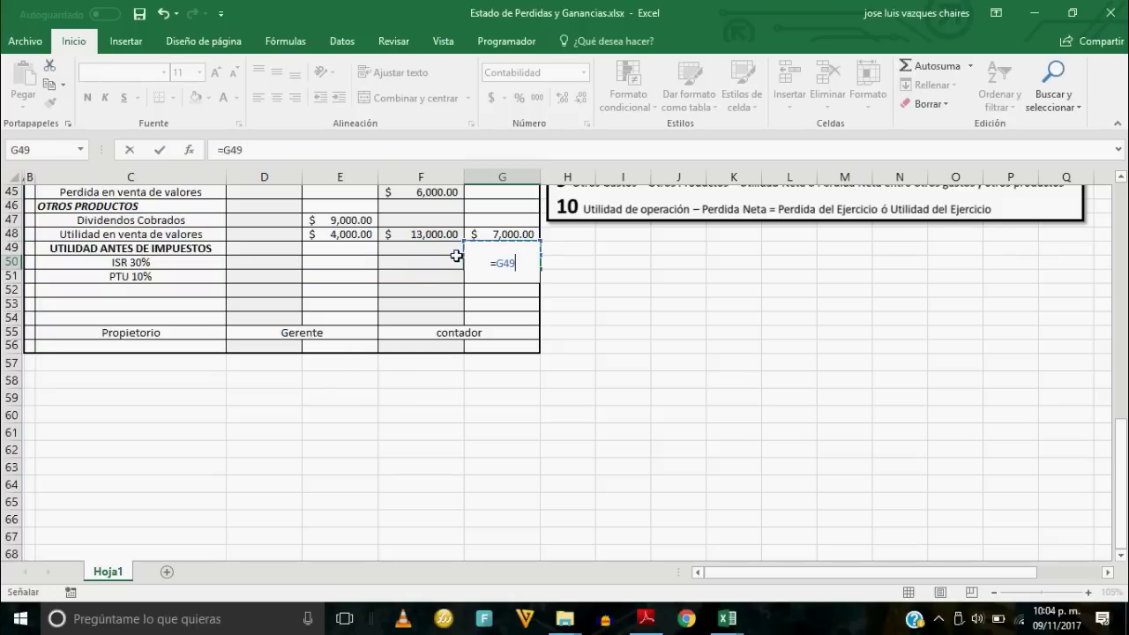
pyautogui.write('*')
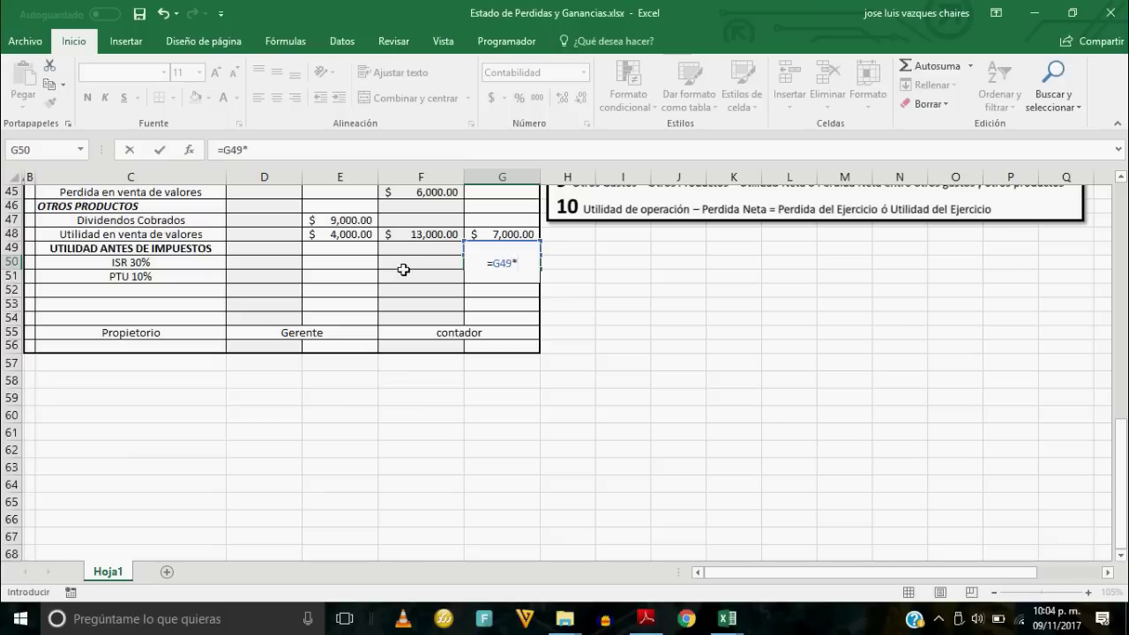
pyautogui.write('.3')
pyautogui.press('Return')
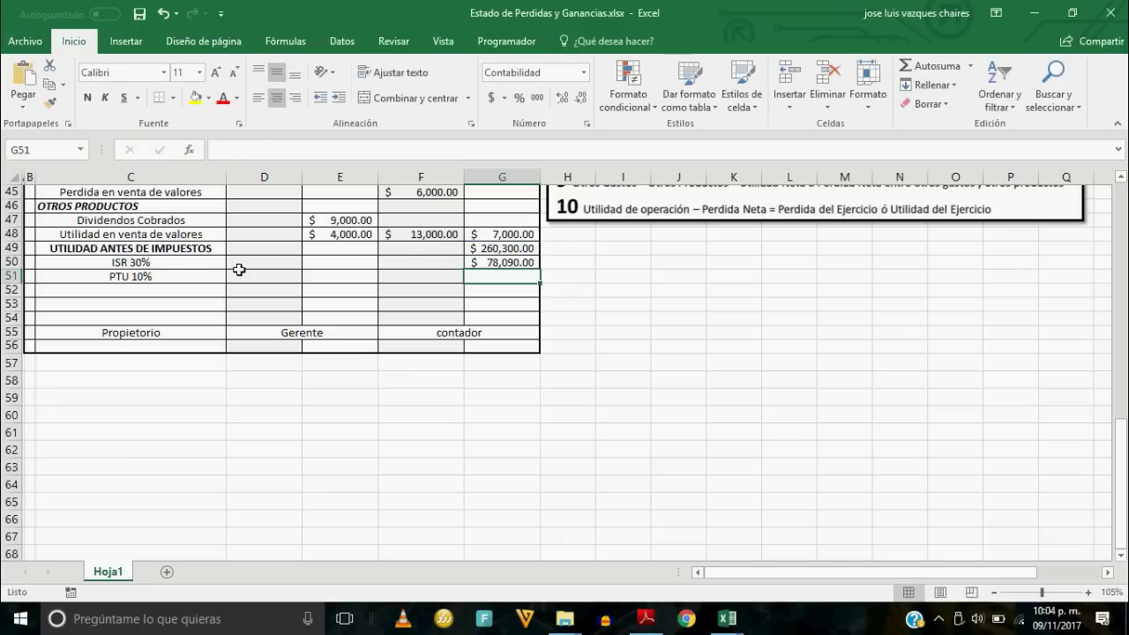
# Compute PTU in G51 as =G49*.1, giving $26,030.00.
pyautogui.write('=')
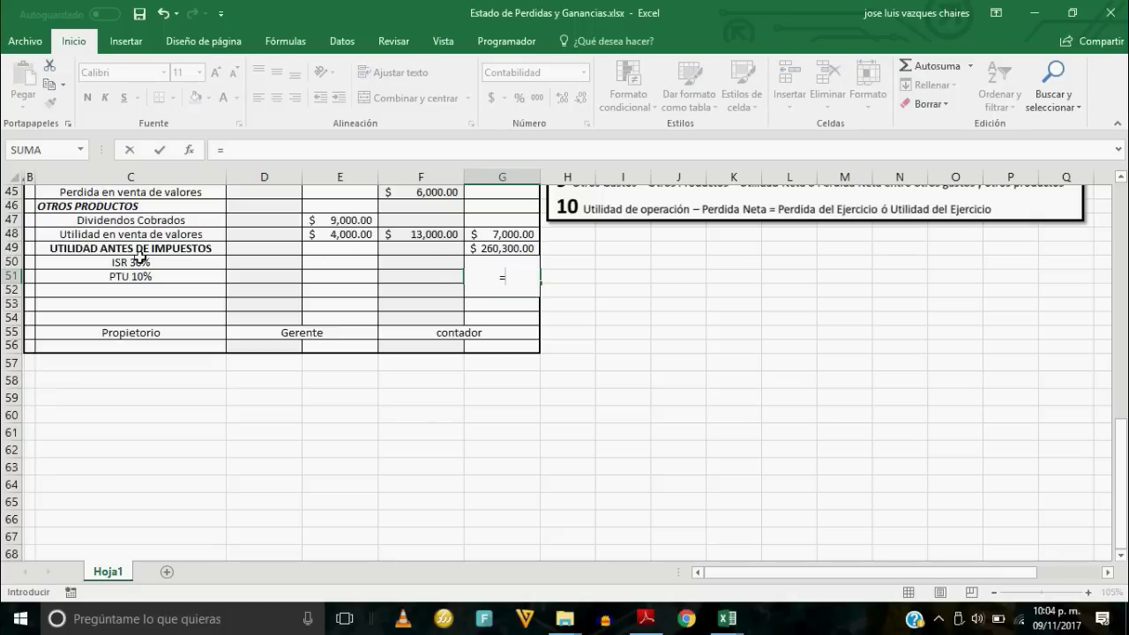
pyautogui.click(487, 248)
pyautogui.write('*')
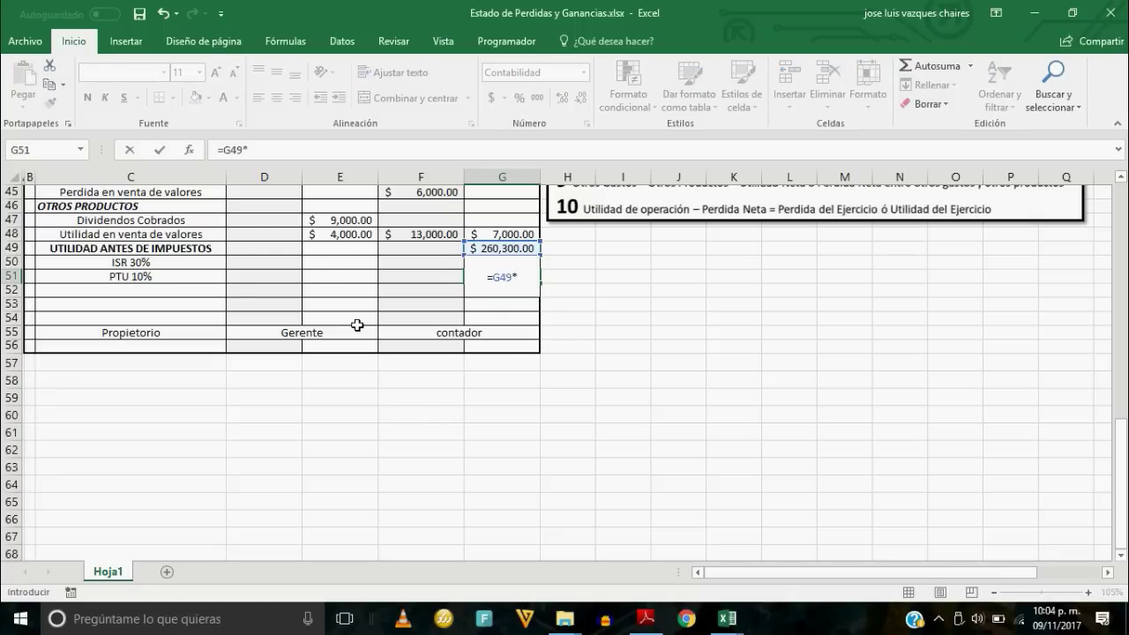
pyautogui.write('.1')
pyautogui.press('Return')
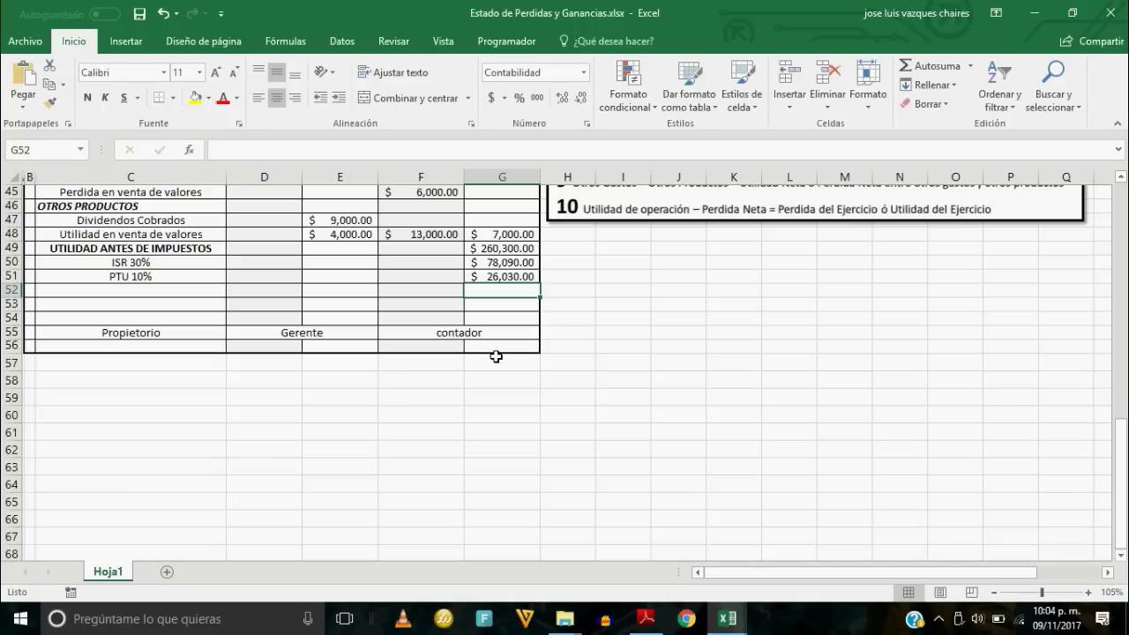
# Compute net profit in G52 as =G49-G50-G51, giving $156,180.00.
pyautogui.write('=')
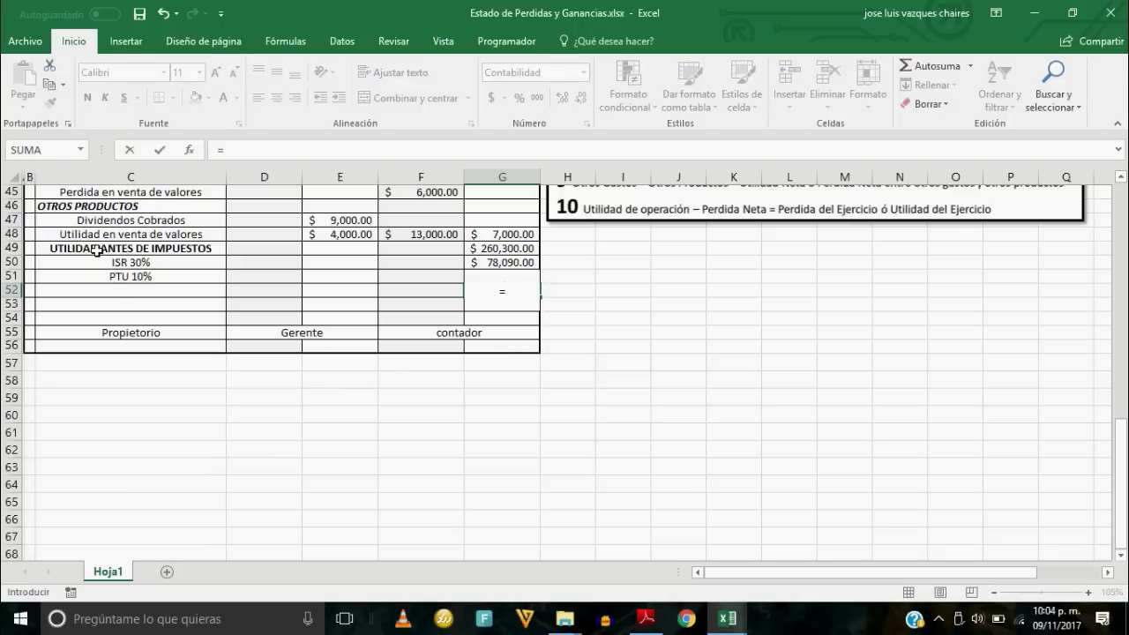
pyautogui.click(474, 249)
pyautogui.write('-')
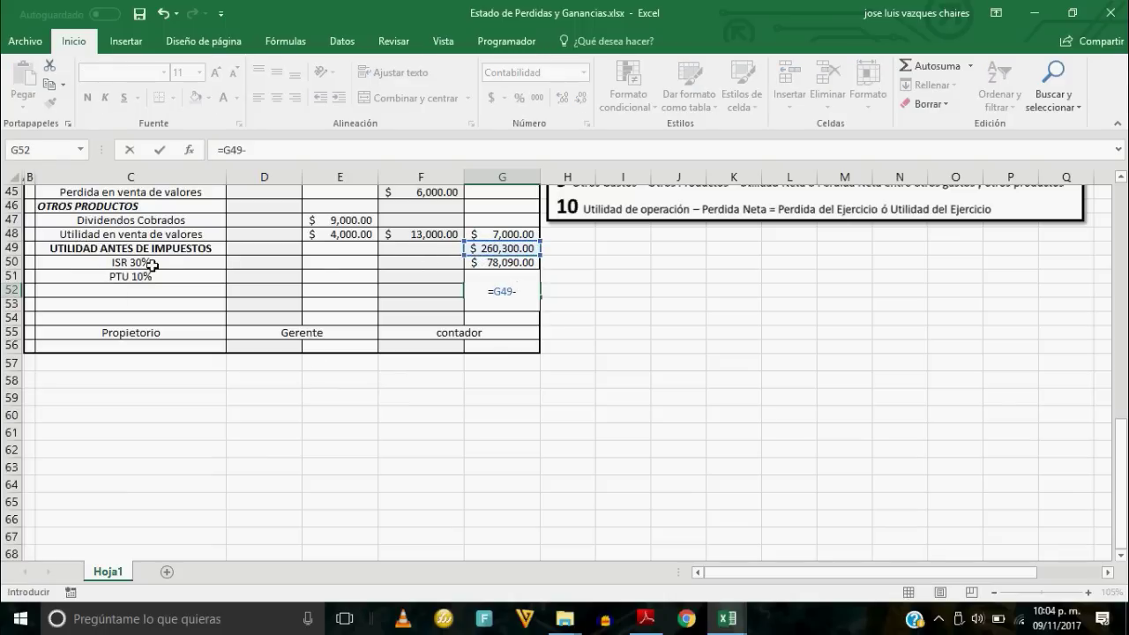
pyautogui.click(472, 263)
pyautogui.write('-')
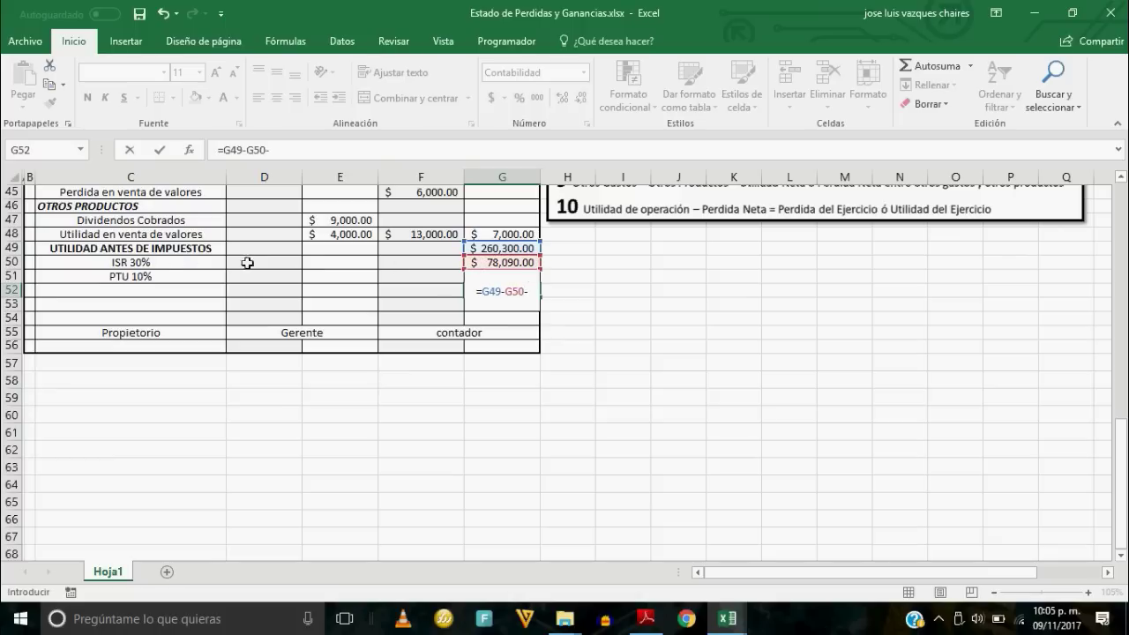
pyautogui.click(431, 277)
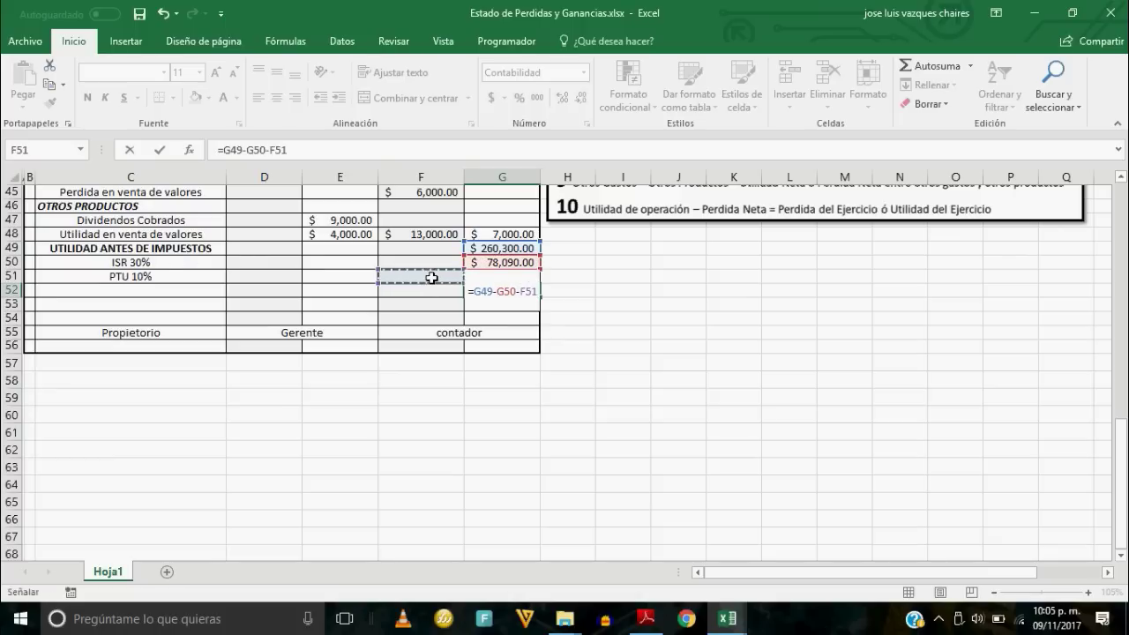
pyautogui.press('Right')
pyautogui.press('Return')
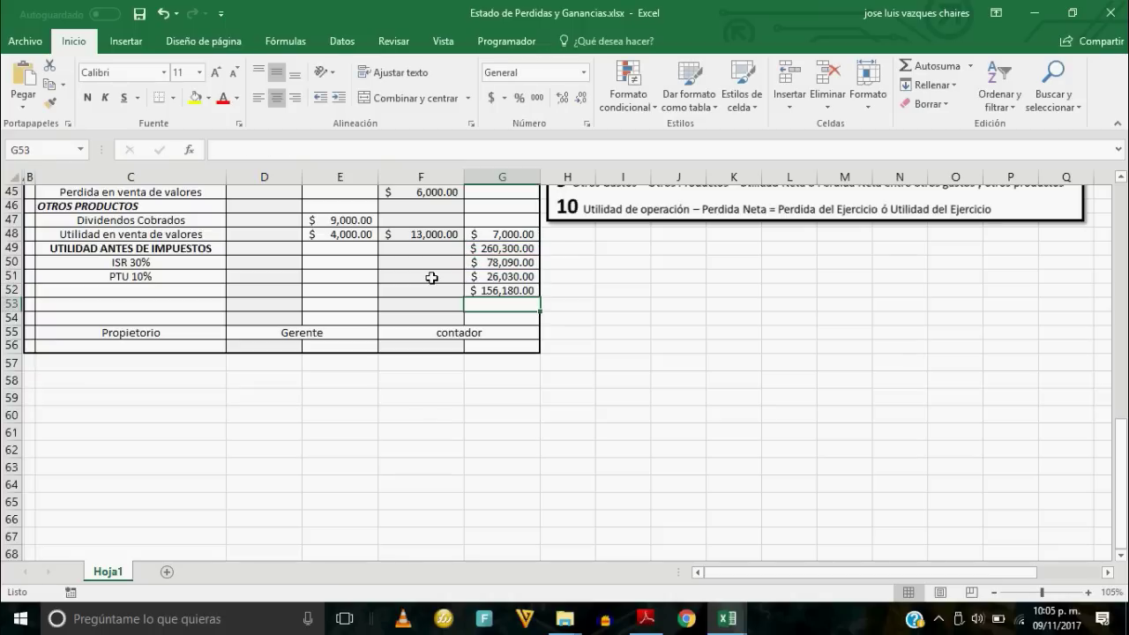
# Enter 'UTILIDAD NETA' in C52 beside the $156,180.00 net profit.
pyautogui.click(170, 294)
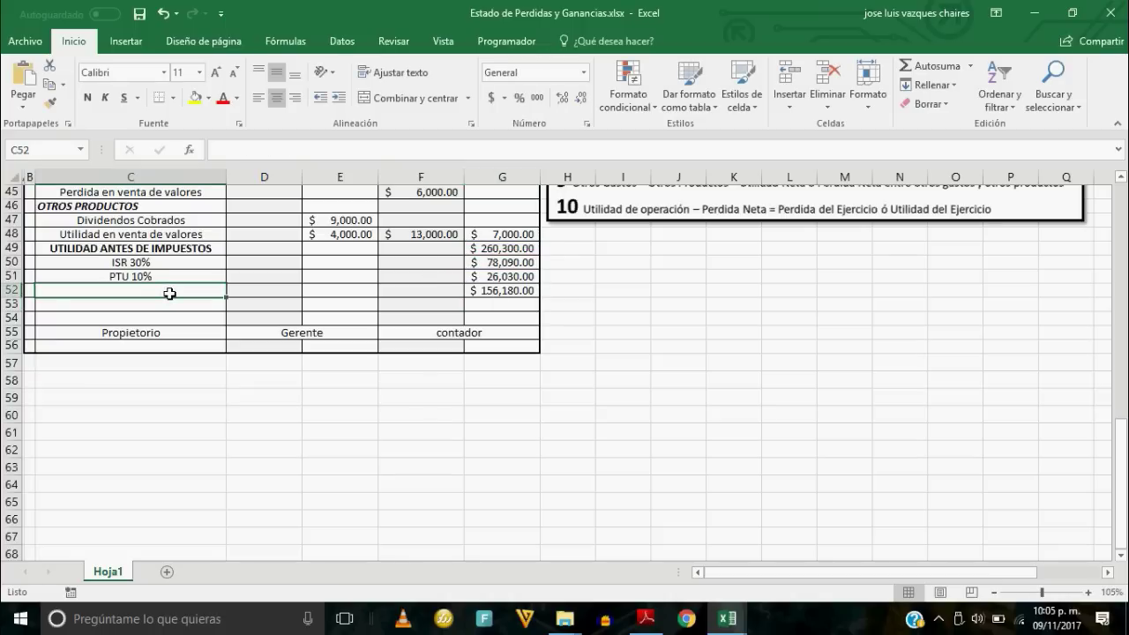
pyautogui.write('uT')
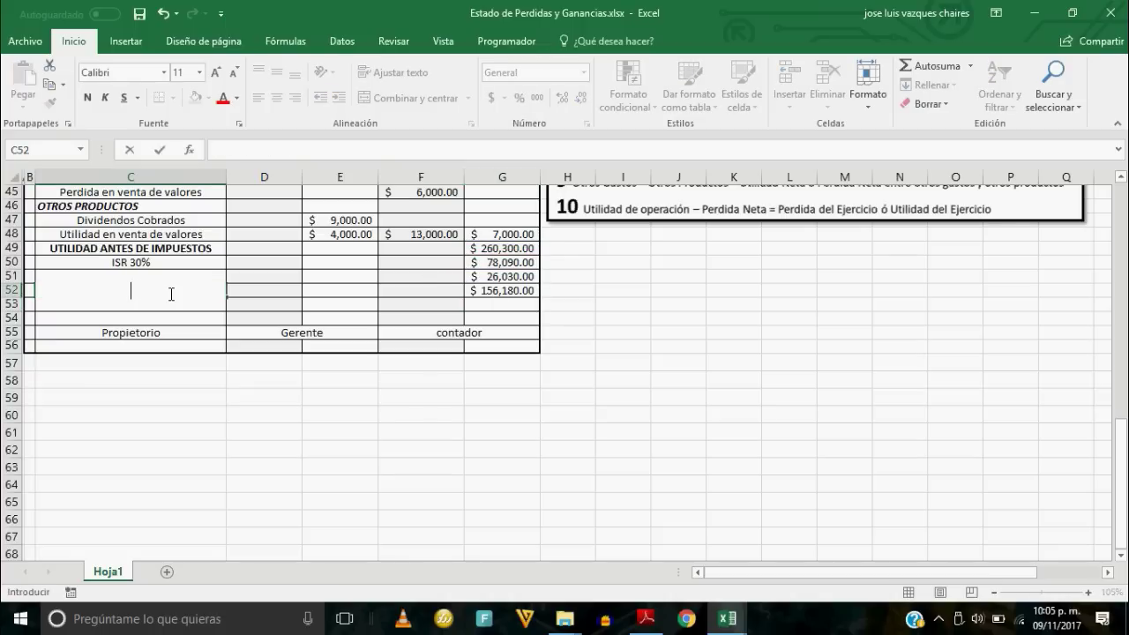
pyautogui.write('TILIDAD')
pyautogui.write(' NETA')
pyautogui.press('Return')
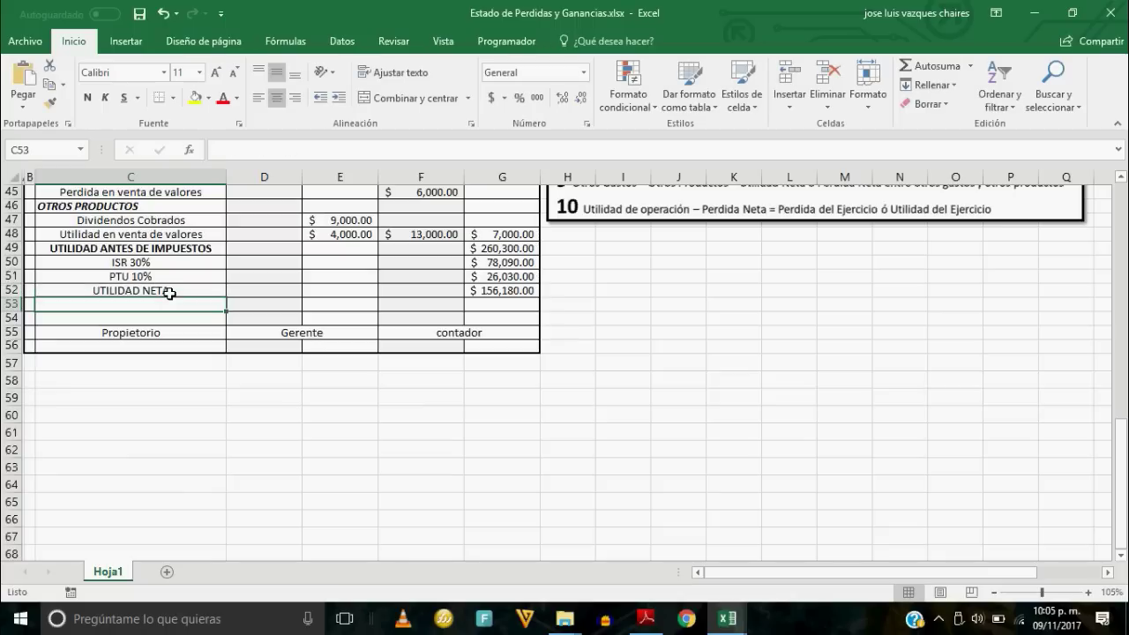
pyautogui.moveTo(174, 263); pyautogui.dragTo(510, 303)
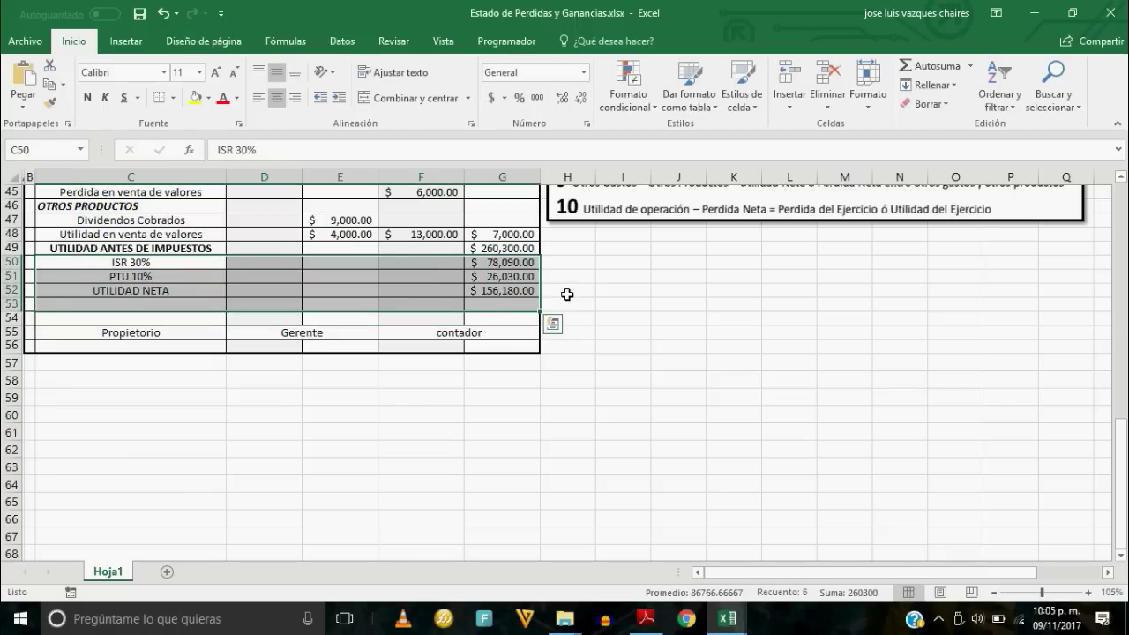
pyautogui.click(197, 276)
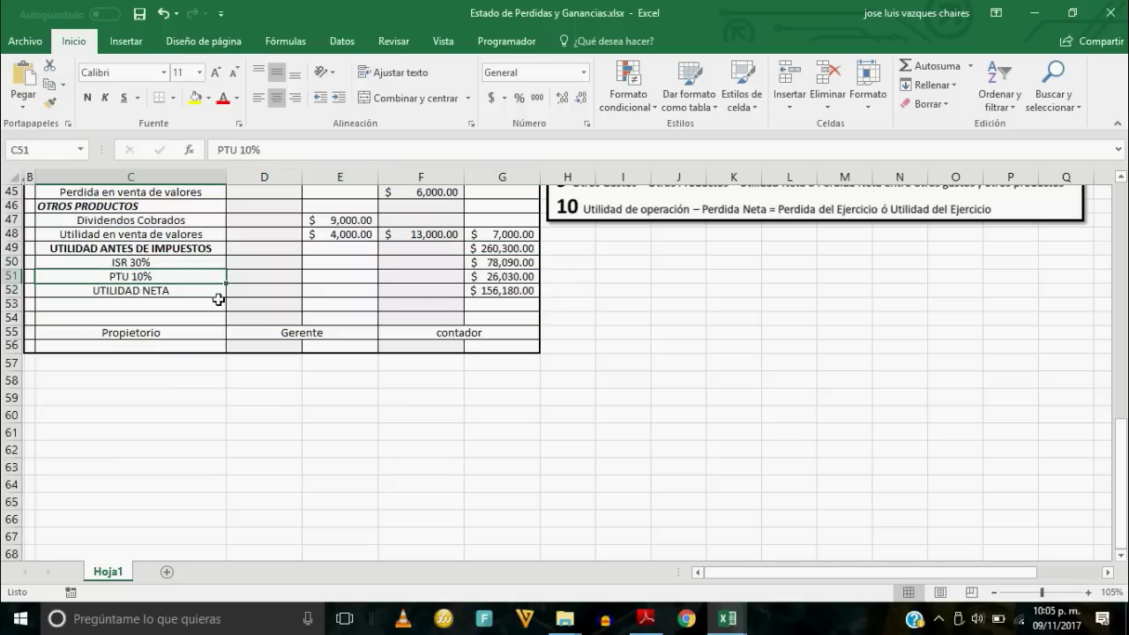
pyautogui.click(262, 261)
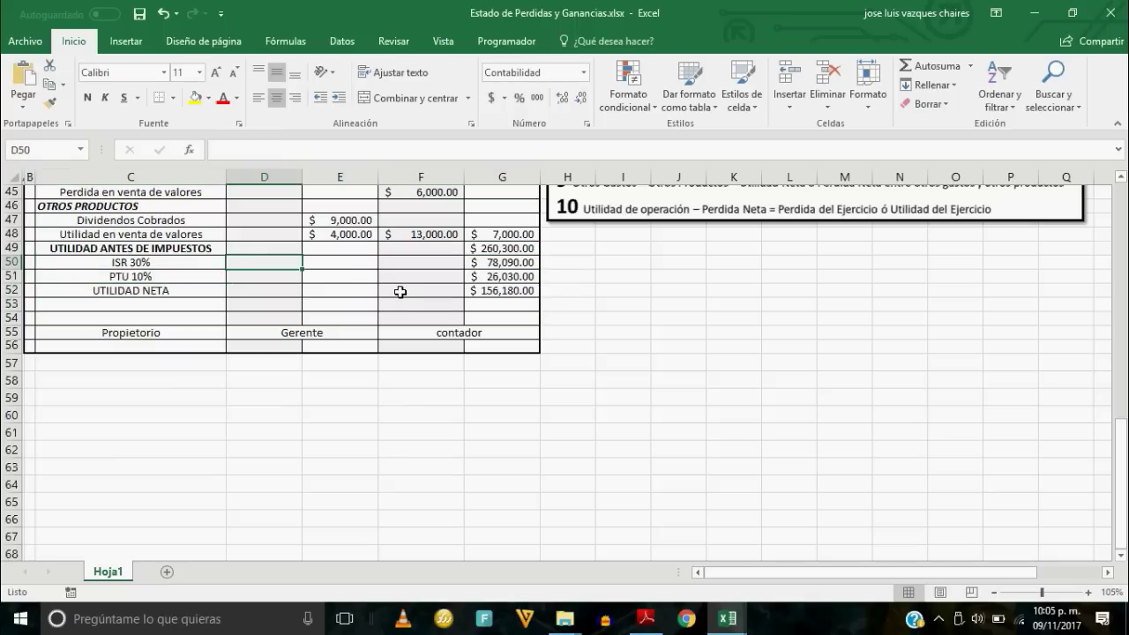
pyautogui.scroll(3, 400, 291)
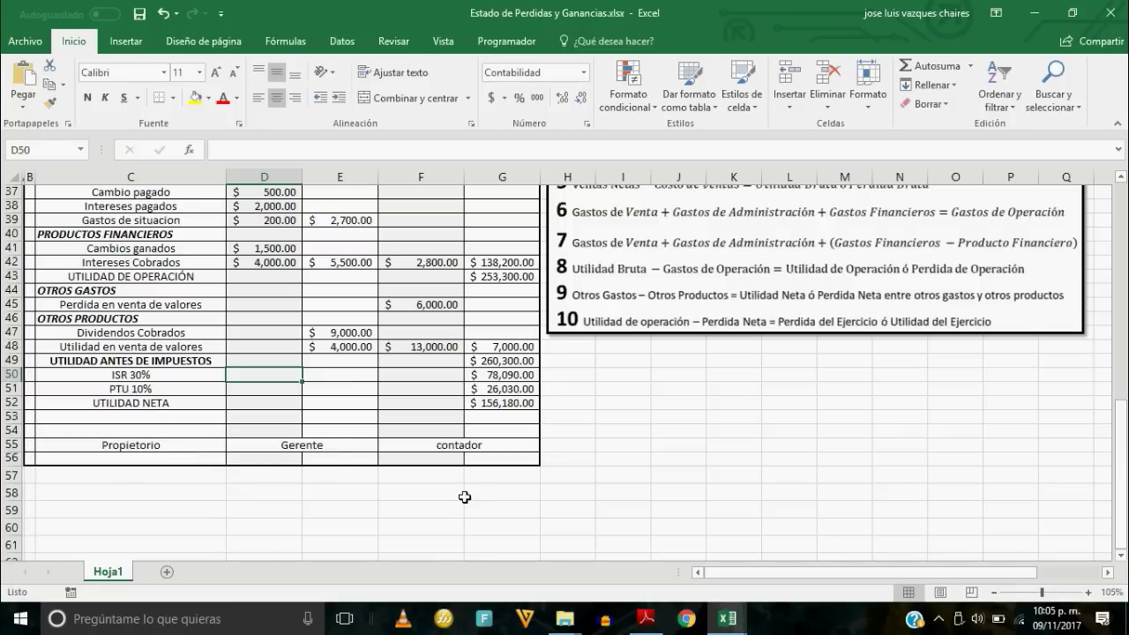
pyautogui.scroll(1, 446, 447)
pyautogui.scroll(2, 446, 447)
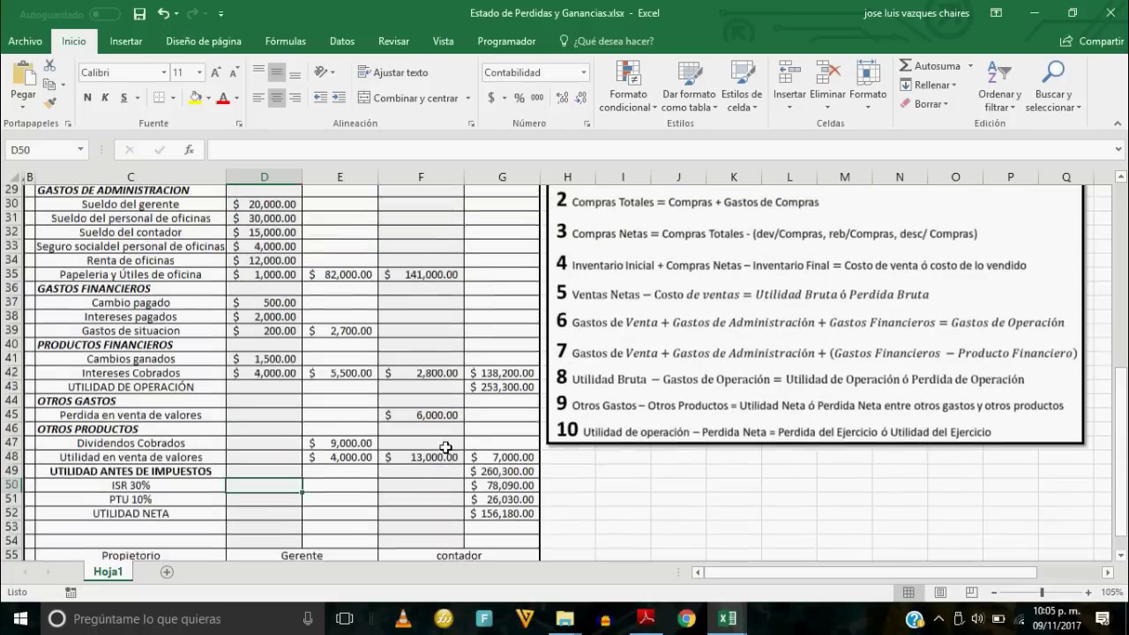
pyautogui.scroll(1, 445, 447)
pyautogui.scroll(1, 446, 447)
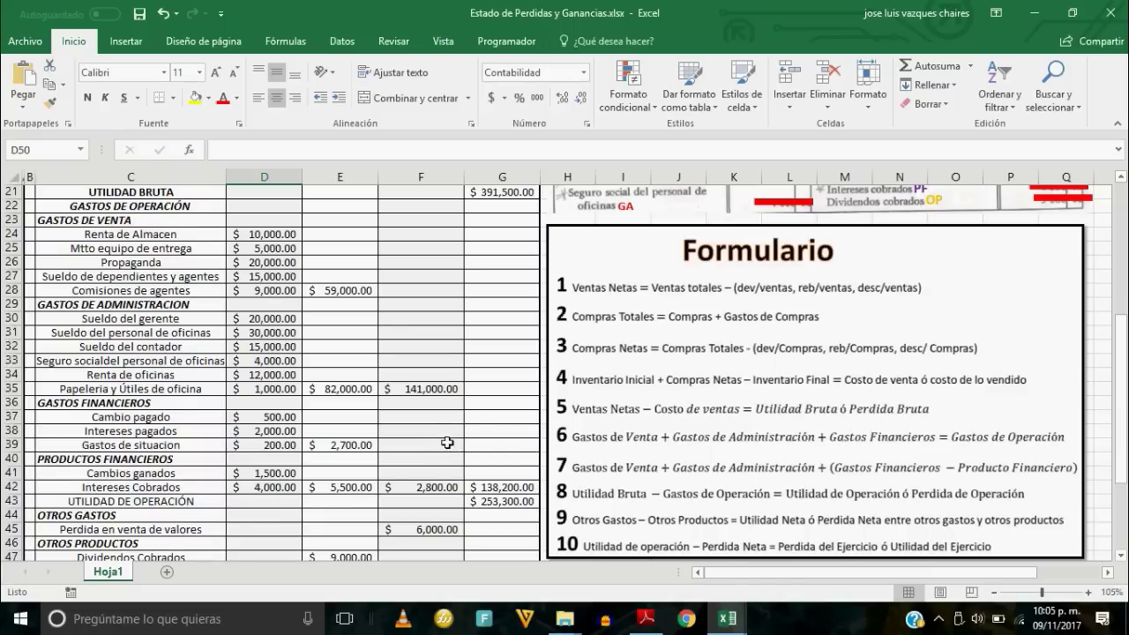
pyautogui.scroll(4, 448, 444)
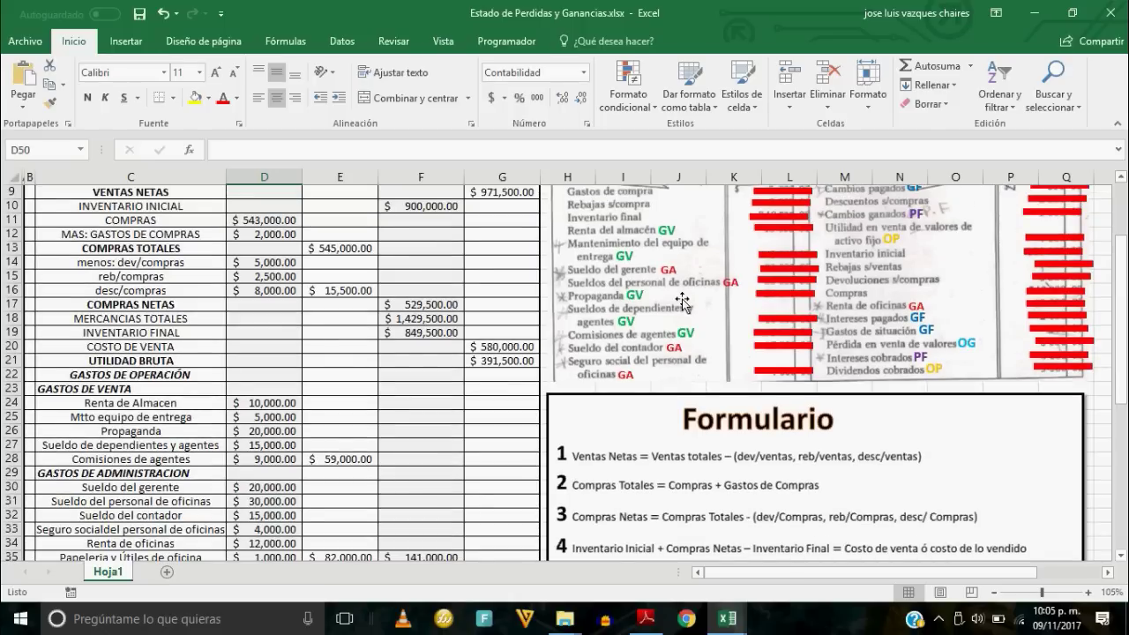
pyautogui.scroll(-1, 881, 323)
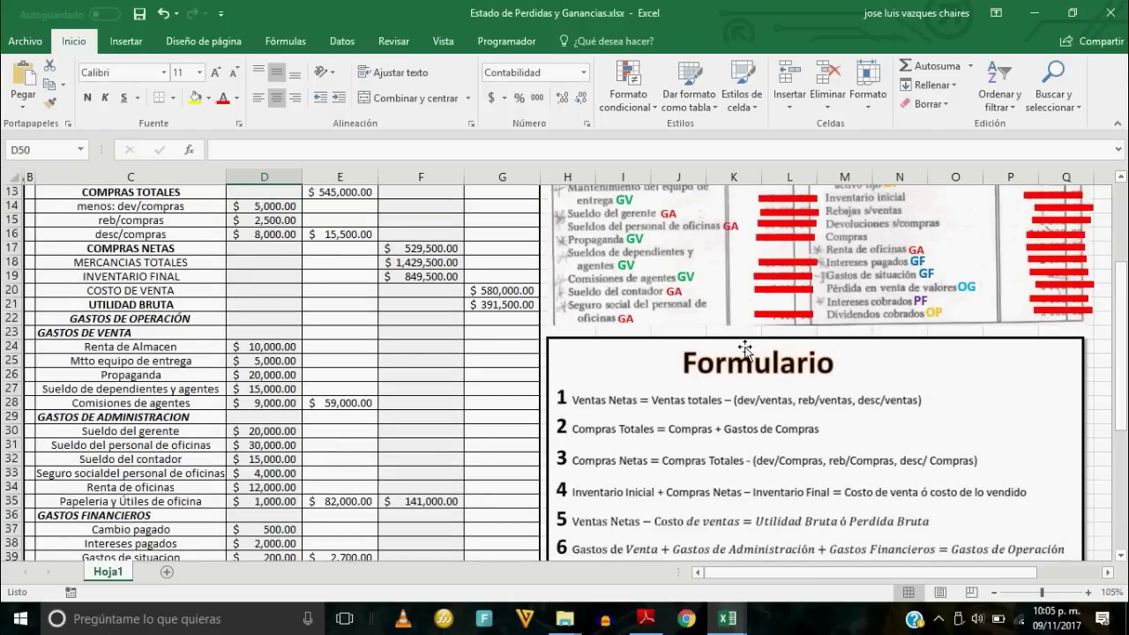
pyautogui.scroll(-1, 450, 462)
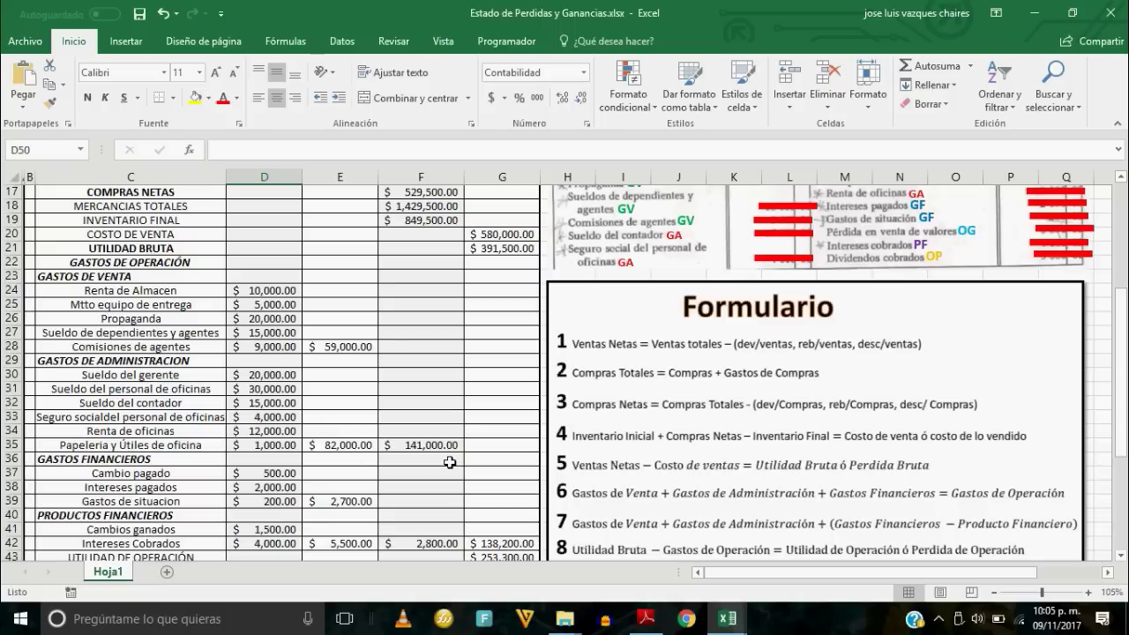
pyautogui.scroll(-3, 452, 461)
pyautogui.scroll(-3, 467, 452)
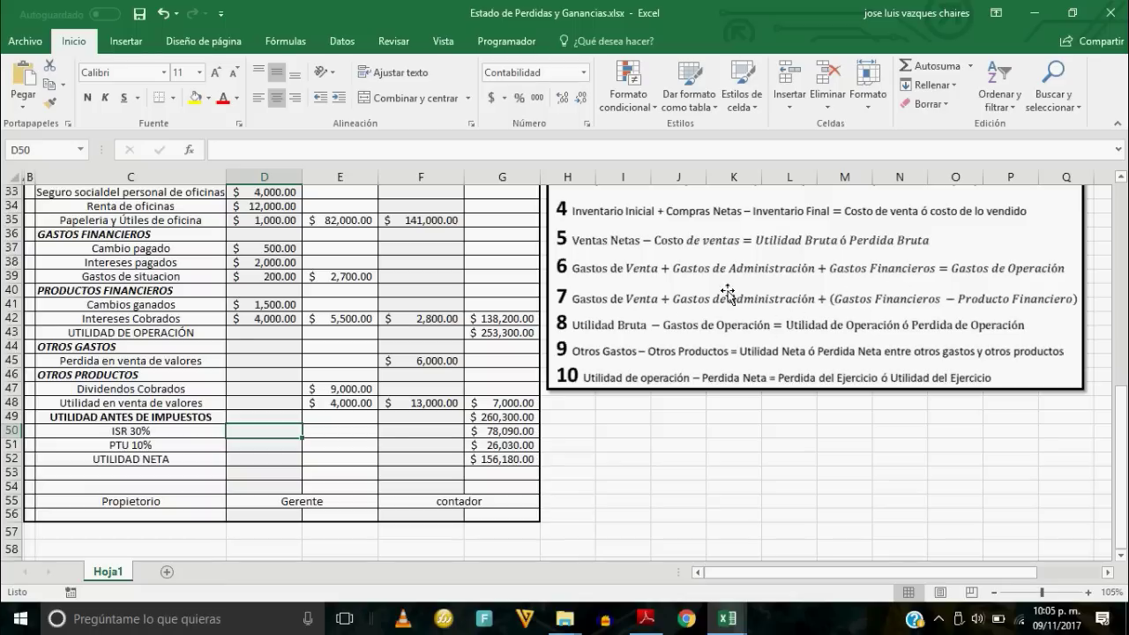
pyautogui.scroll(-1, 759, 300)
pyautogui.scroll(1, 796, 308)
pyautogui.scroll(1, 797, 309)
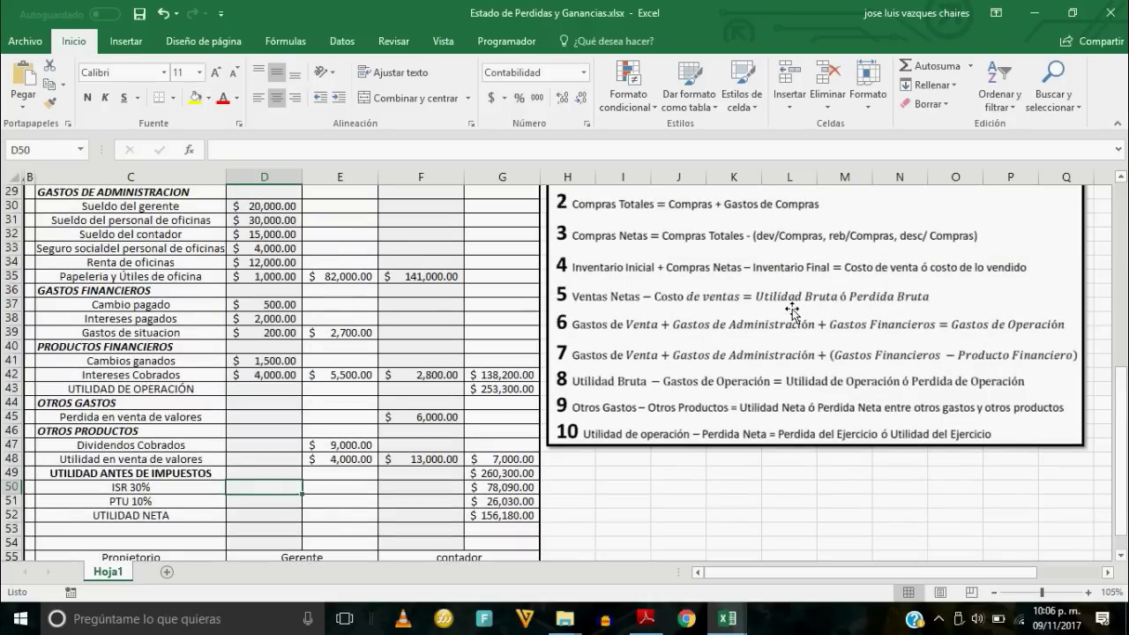
pyautogui.scroll(-2, 792, 309)
pyautogui.scroll(2, 794, 307)
pyautogui.scroll(1, 798, 306)
pyautogui.scroll(-1, 799, 304)
pyautogui.click(487, 389)
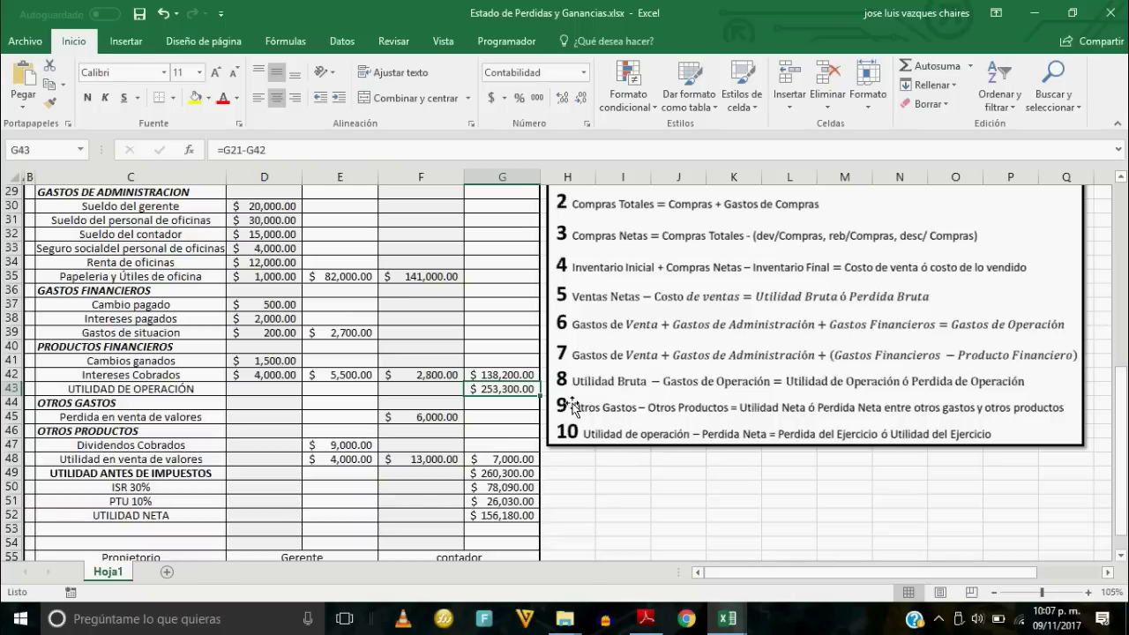
pyautogui.scroll(-2, 498, 392)
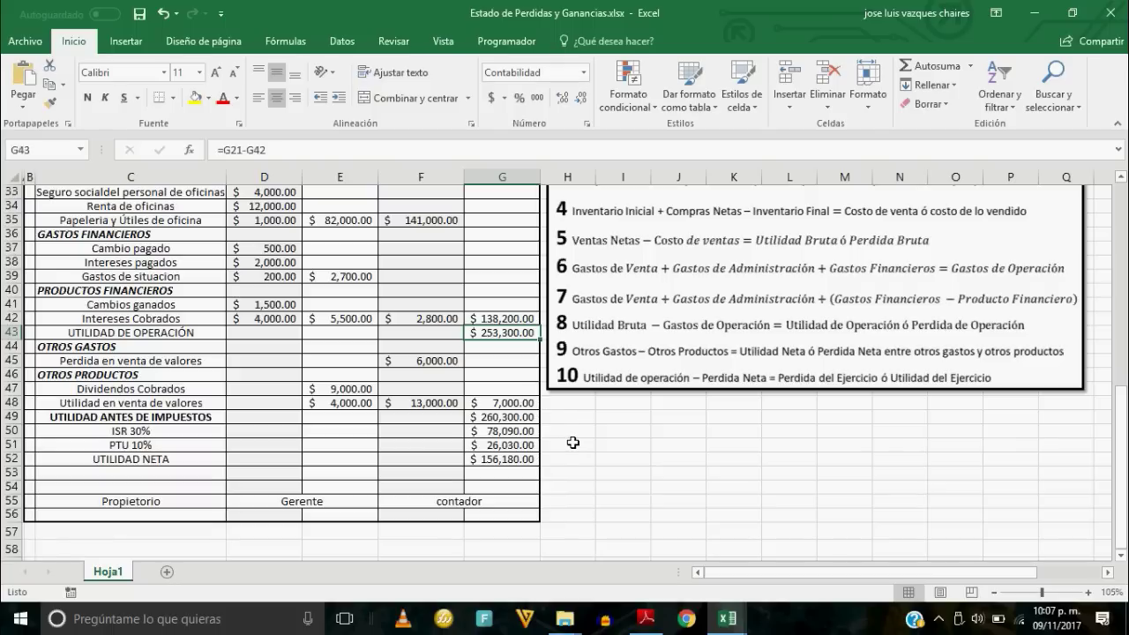
pyautogui.scroll(-5, 574, 442)
pyautogui.scroll(5, 573, 442)
pyautogui.scroll(5, 573, 442)
pyautogui.scroll(1, 573, 442)
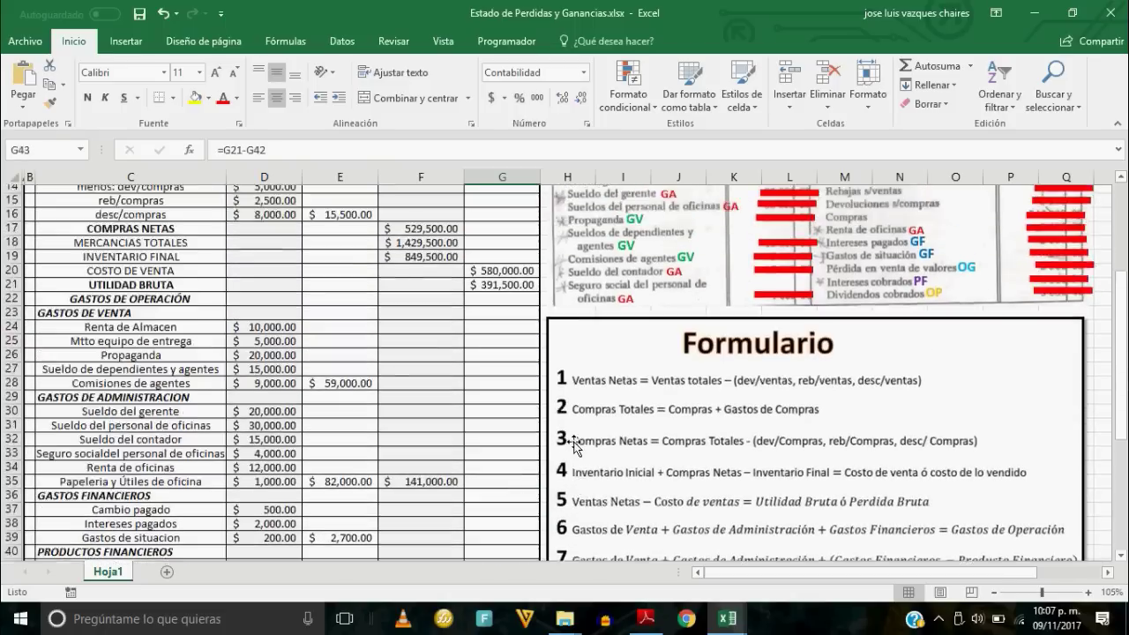
pyautogui.scroll(4, 574, 442)
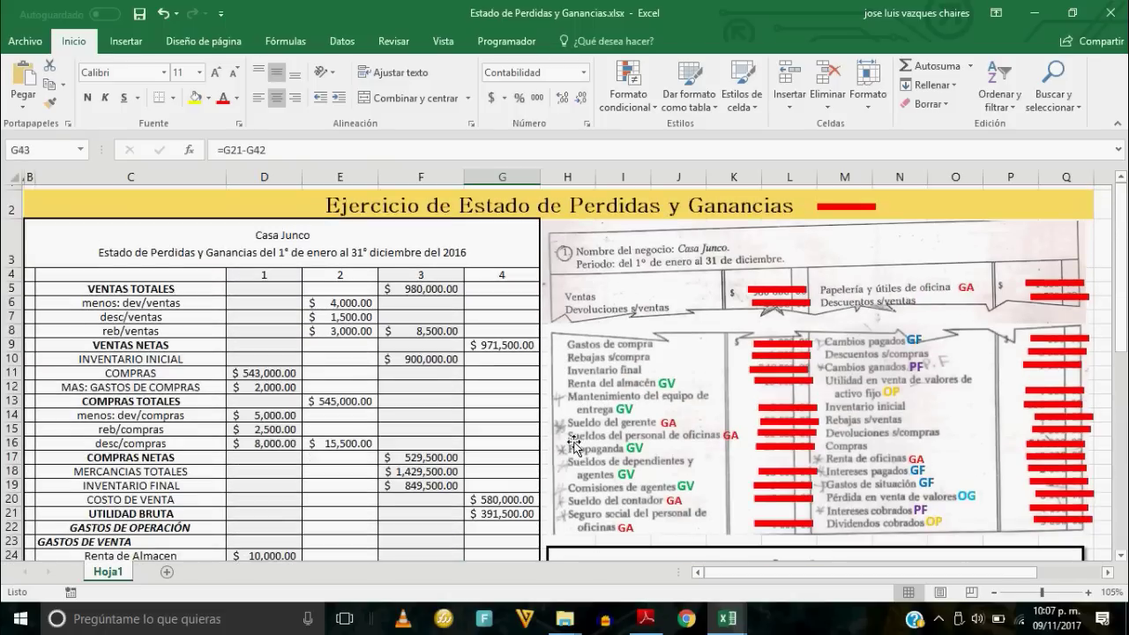